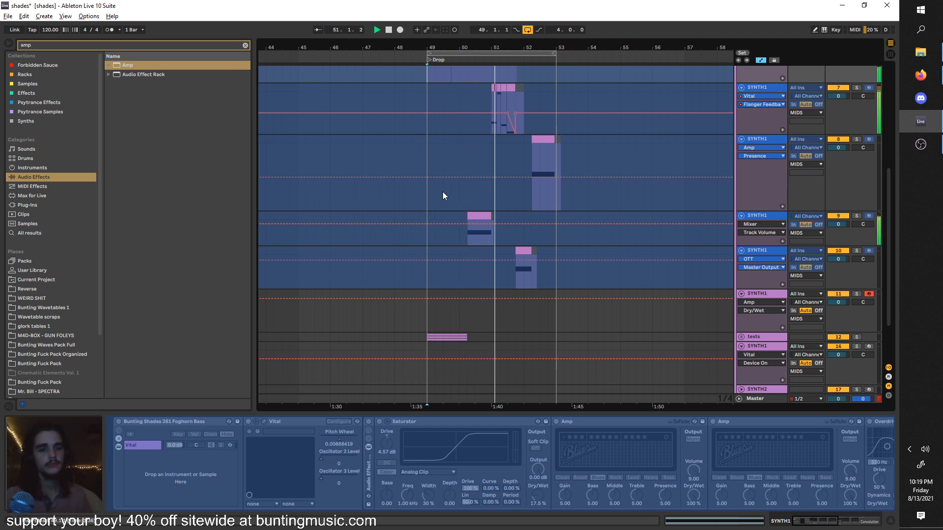
# Play the drop section and look over the drum and synth tracks in the arrangement
pyautogui.scroll(2, 476, 152)
pyautogui.scroll(1, 477, 148)
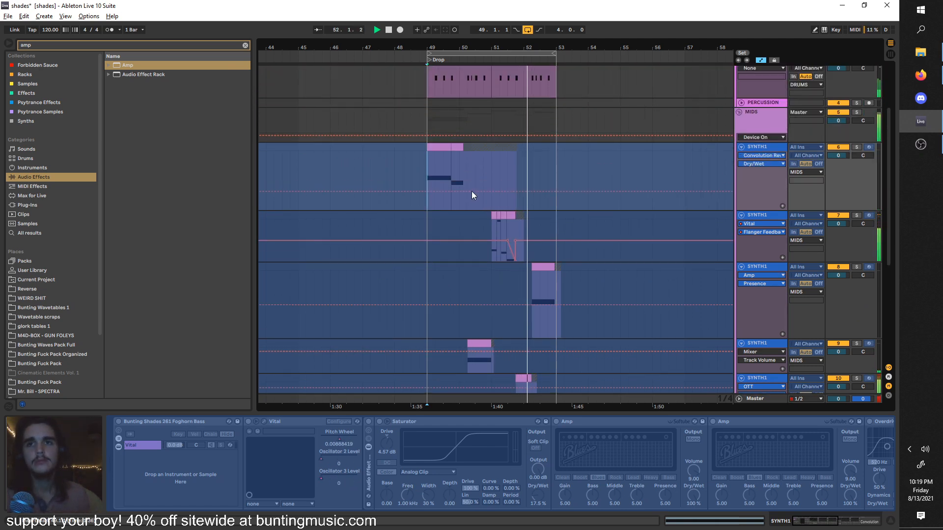
pyautogui.scroll(2, 472, 185)
pyautogui.scroll(-2, 437, 167)
pyautogui.press('space')
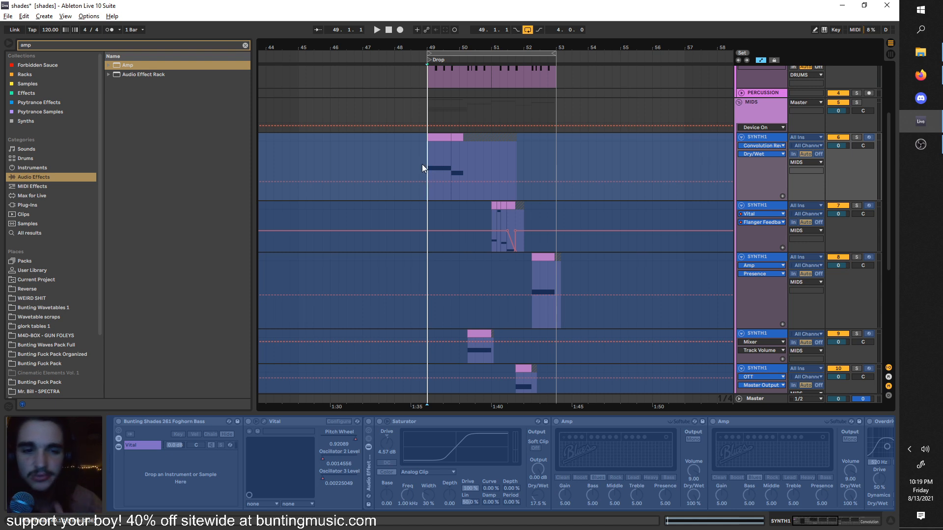
pyautogui.scroll(2, 434, 202)
pyautogui.press('space')
pyautogui.press('space')
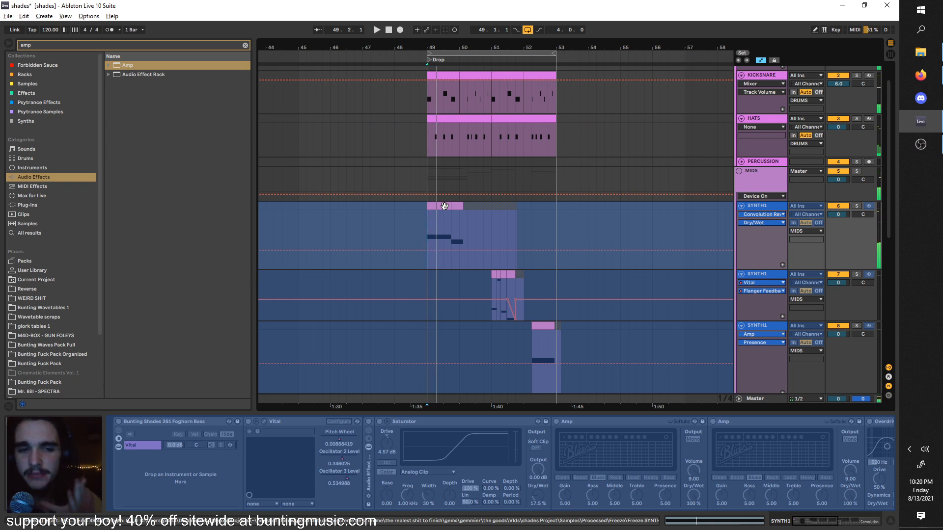
pyautogui.scroll(-2, 451, 207)
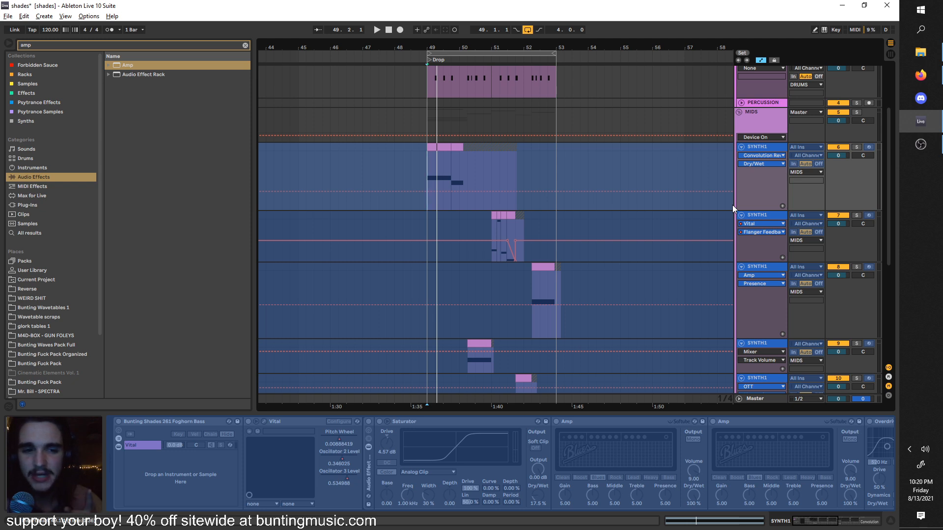
pyautogui.scroll(-1, 523, 220)
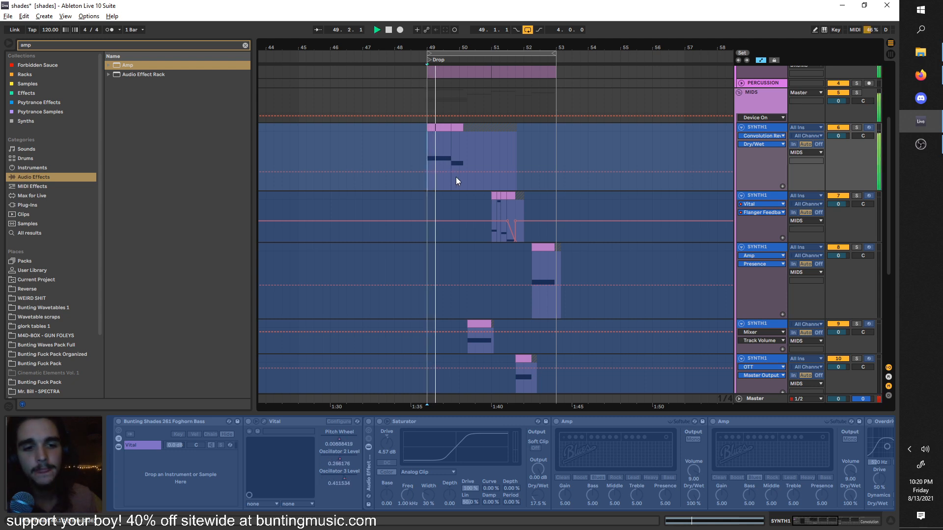
# Solo the DRUMS group and play its part from bar 49, the start of the drop
pyautogui.scroll(3, 455, 177)
pyautogui.scroll(3, 481, 176)
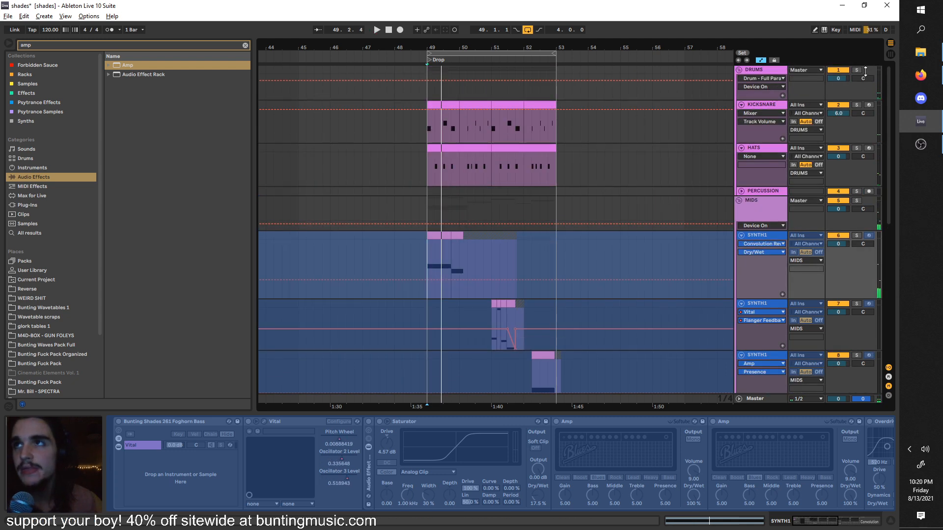
pyautogui.press('space')
pyautogui.scroll(4, 476, 146)
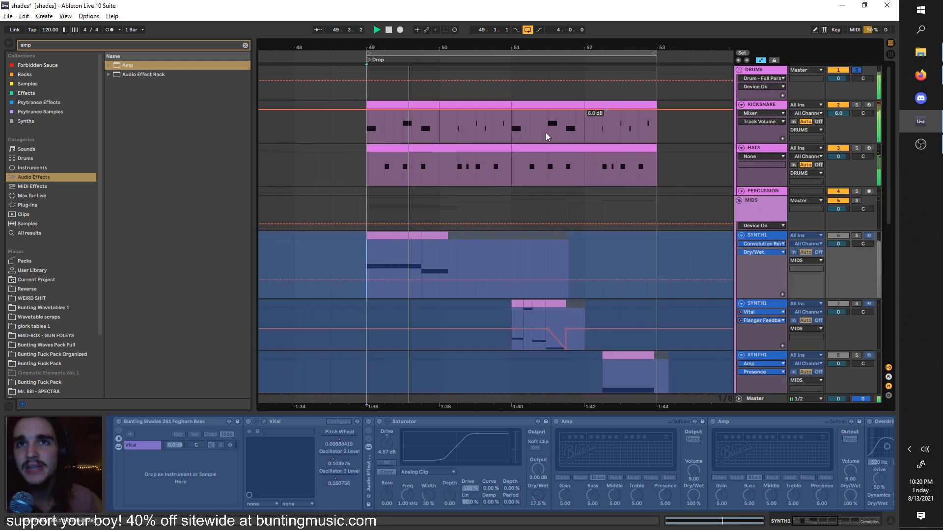
pyautogui.hscroll(-1, 589, 119)
pyautogui.press('space')
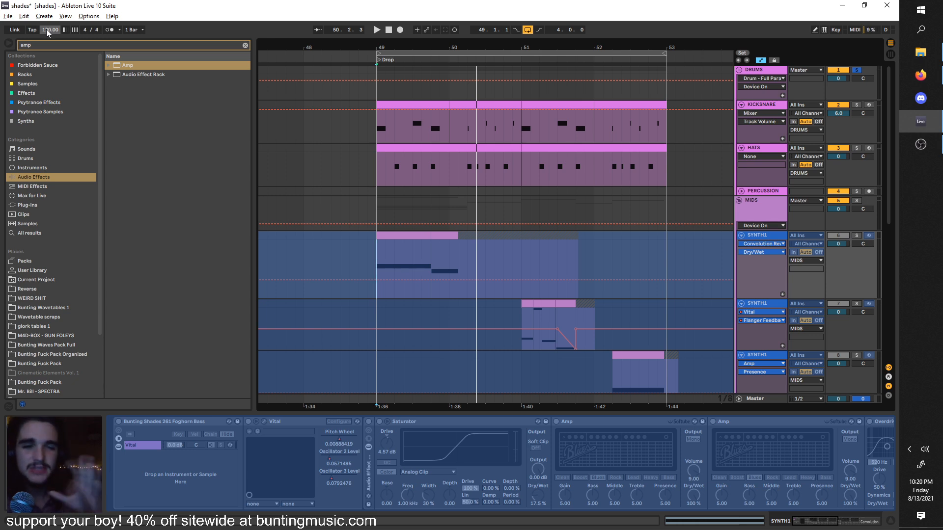
pyautogui.press('space')
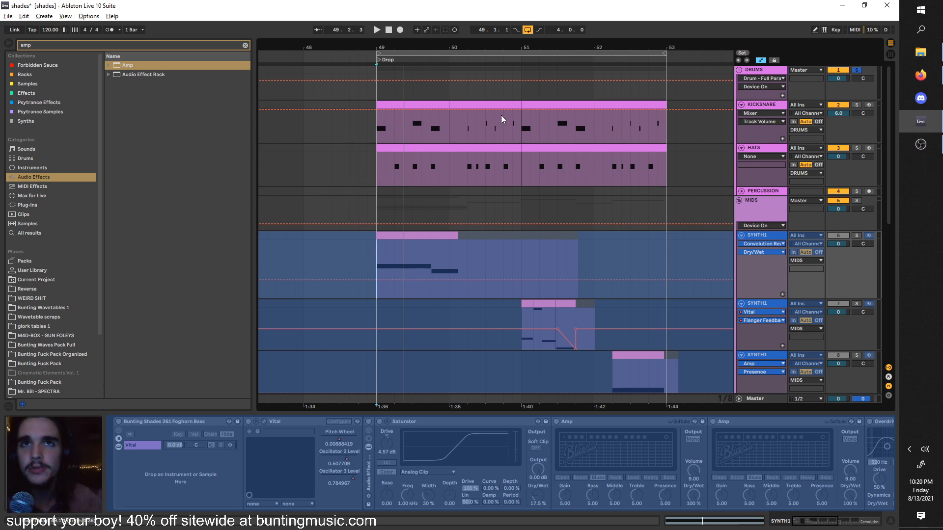
# Play the KICKSNARE track soloed, both by itself and together with the HATS track
pyautogui.click(399, 129)
pyautogui.press('space')
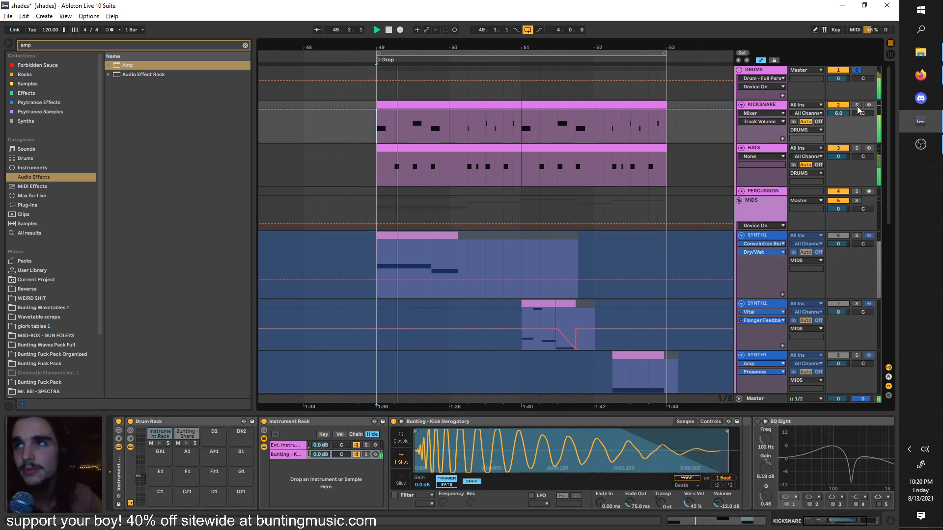
pyautogui.press('space')
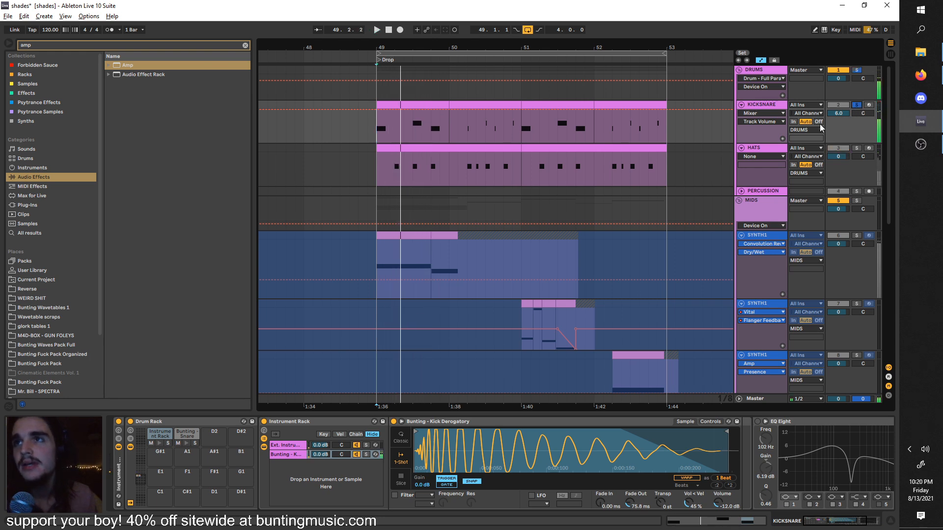
pyautogui.moveTo(856, 105); pyautogui.dragTo(857, 148)
pyautogui.click(415, 114)
pyautogui.press('space')
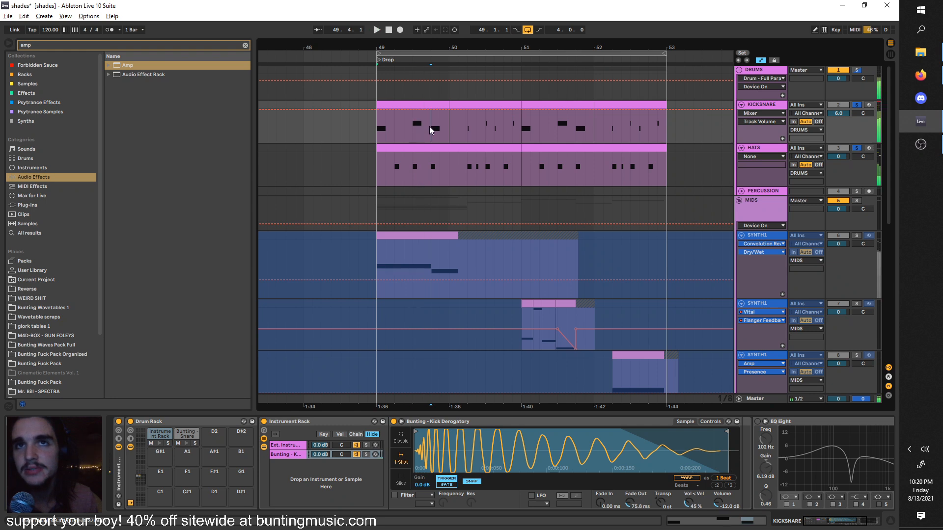
# Audition the KICKSNARE pattern from its first kick and first snare, leaving HATS out of the solo
pyautogui.click(381, 127)
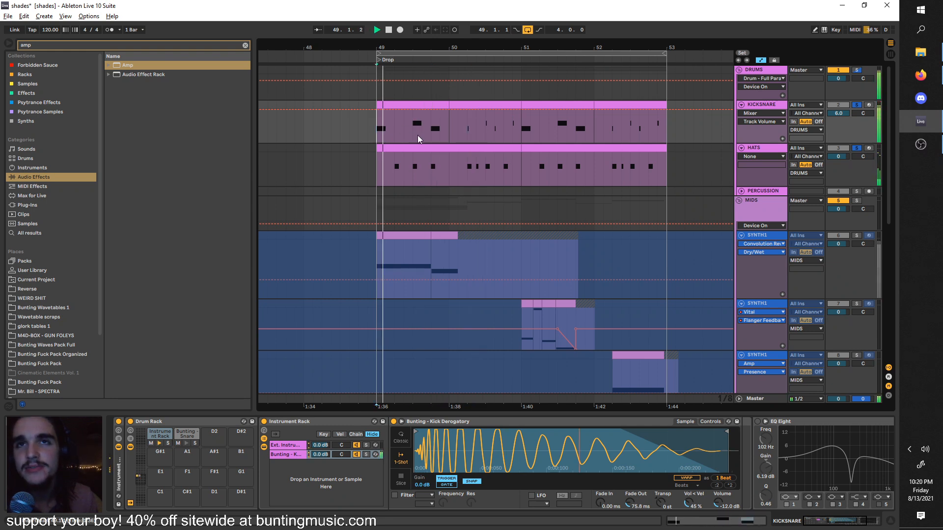
pyautogui.press('space')
pyautogui.click(416, 131)
pyautogui.press('space')
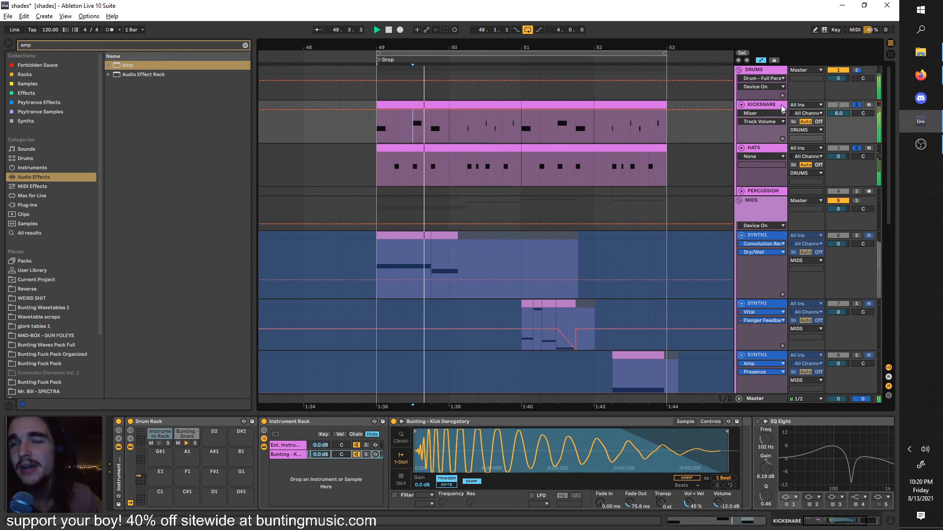
pyautogui.press('space')
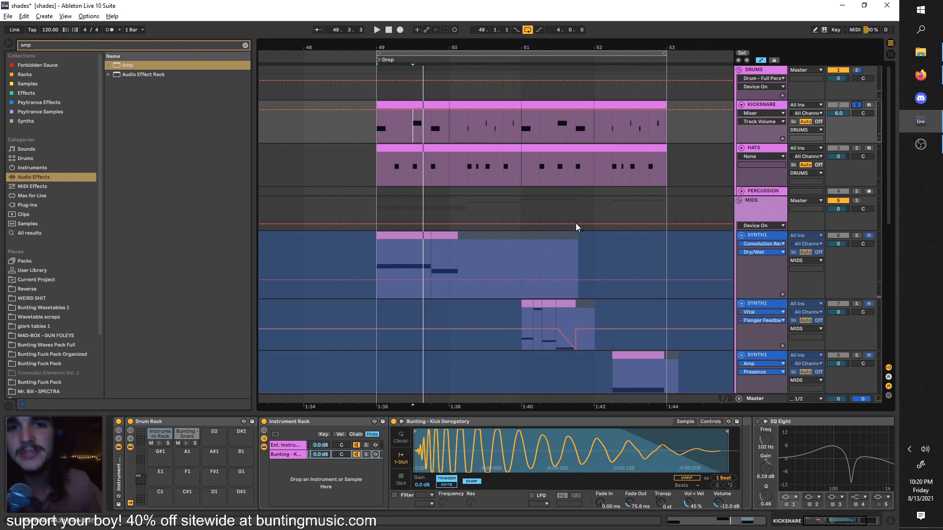
# Open the snare pad's chain and try out the Drum Buss Drive, Damp and Transients controls, comparing the sound with the device bypassed
pyautogui.click(186, 438)
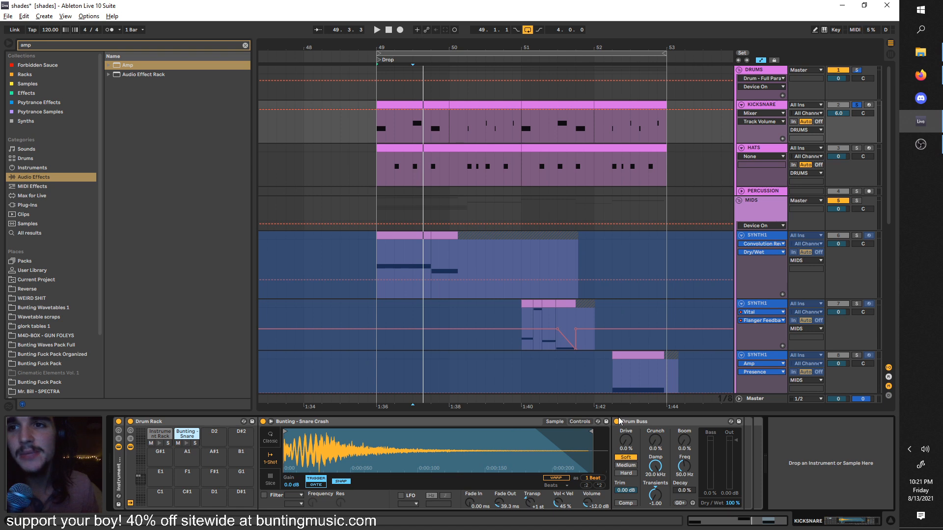
pyautogui.moveTo(655, 466); pyautogui.dragTo(655, 491)
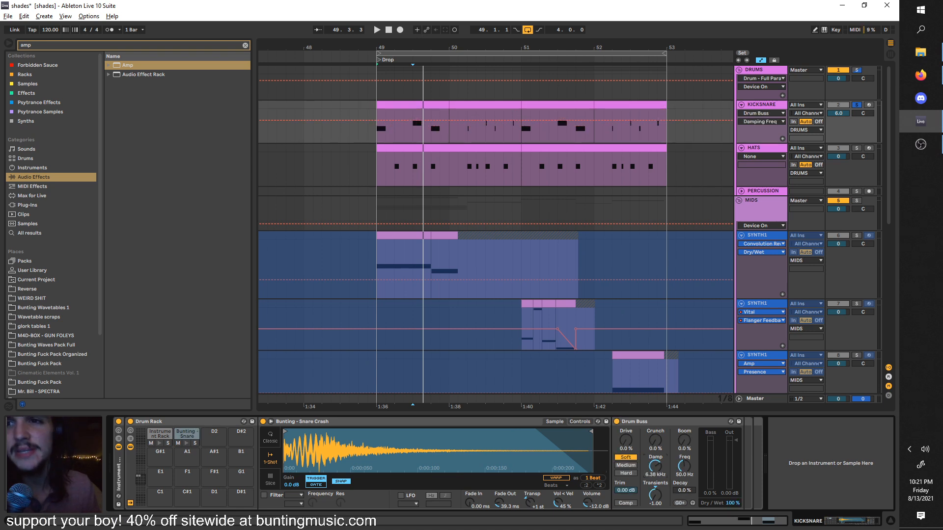
pyautogui.press('space')
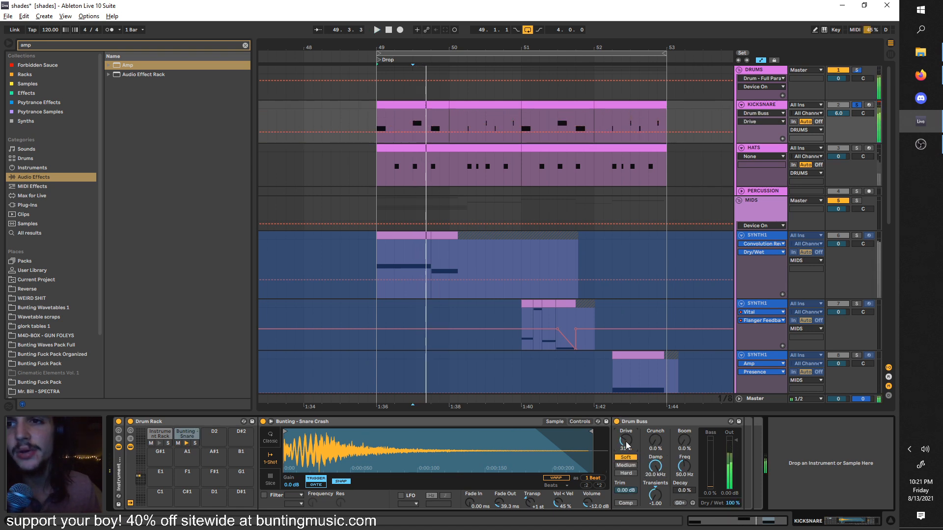
pyautogui.moveTo(652, 463); pyautogui.dragTo(652, 472)
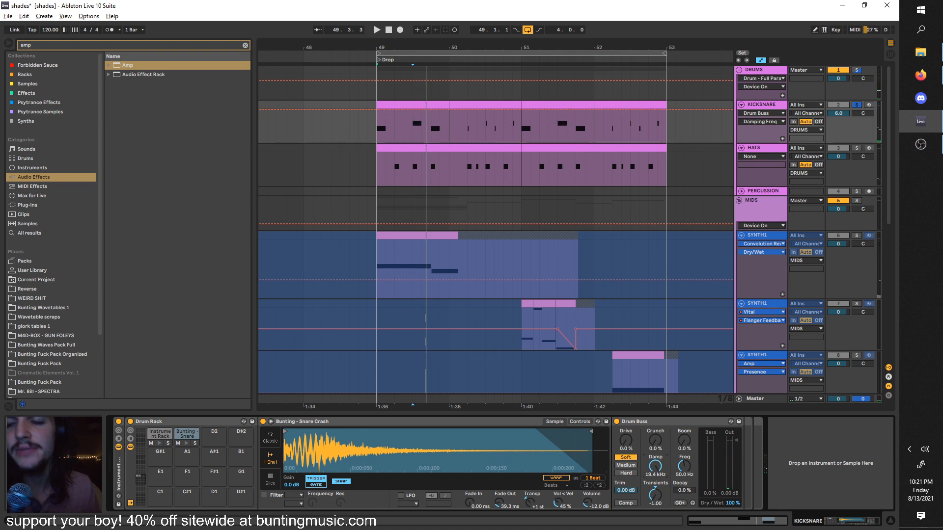
pyautogui.click(689, 489)
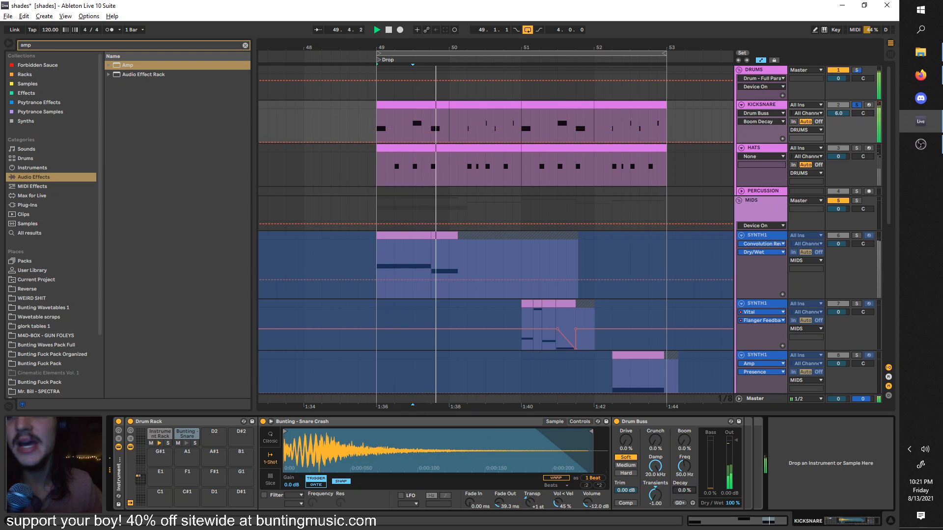
pyautogui.moveTo(655, 494)
pyautogui.mouseDown()
pyautogui.moveTo(655, 467)
pyautogui.moveTo(655, 499)
pyautogui.mouseUp()
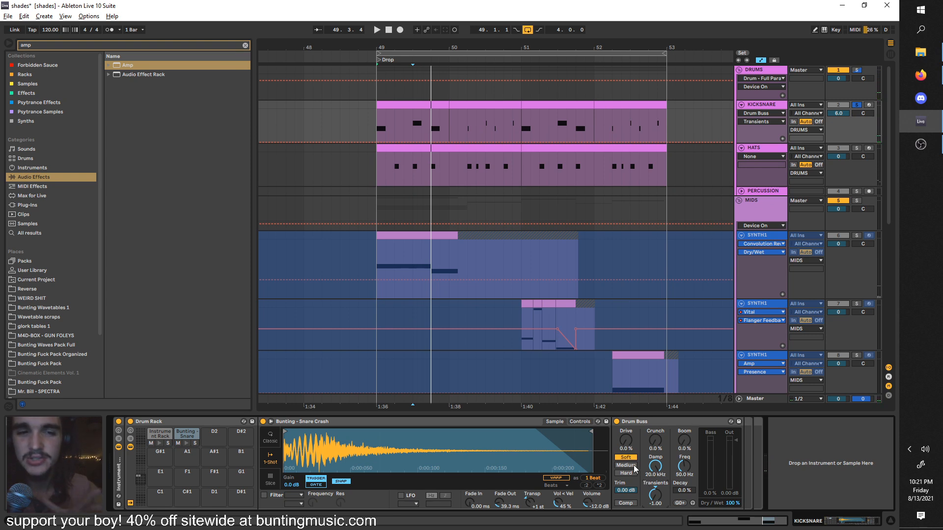
pyautogui.click(617, 422)
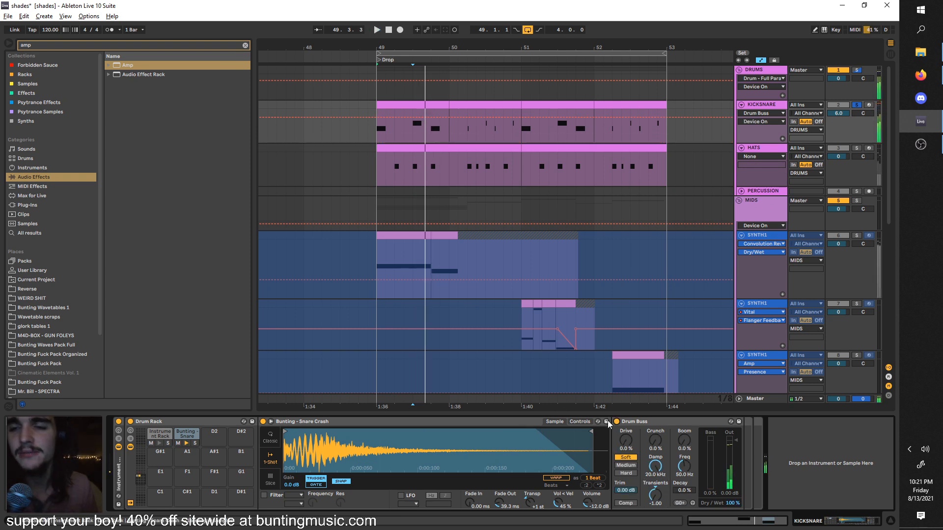
# Show the kick pad's Instrument Rack and select its Bunting kick chain
pyautogui.click(171, 437)
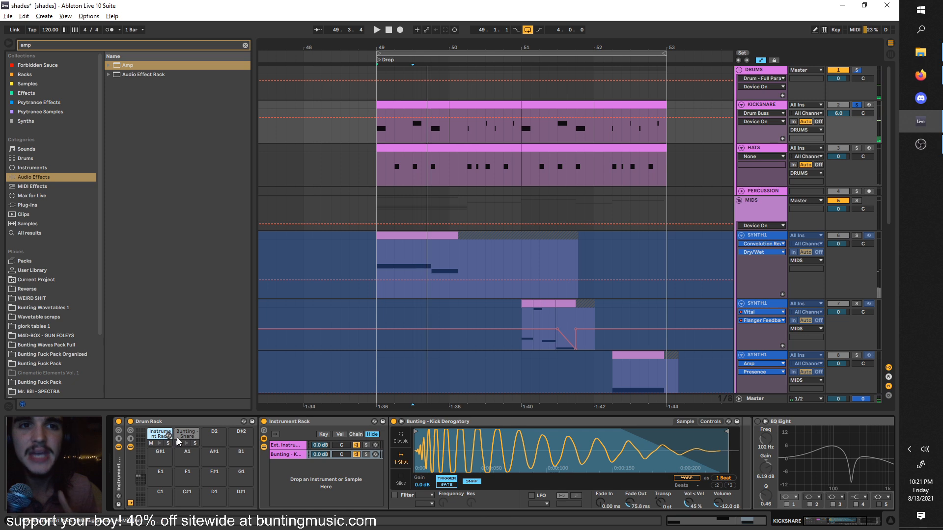
pyautogui.click(281, 453)
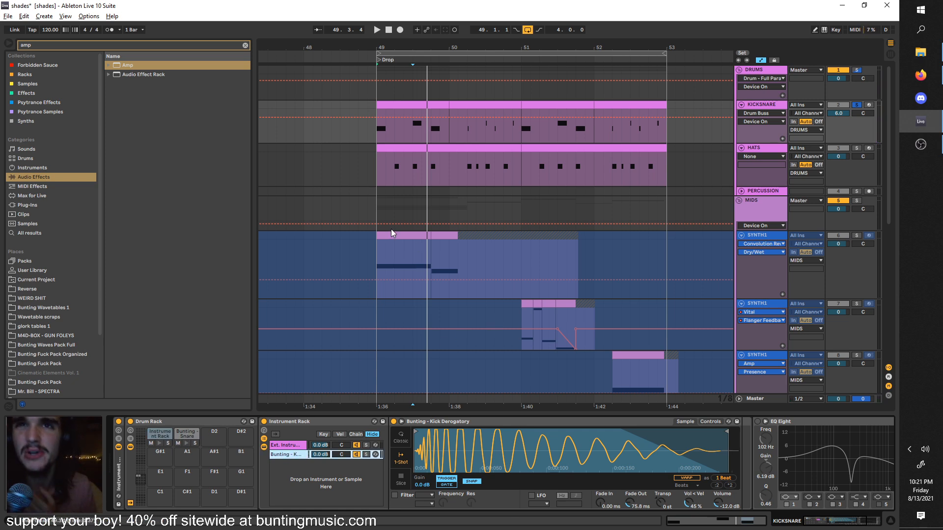
# Switch to Firefox, read through the Bunting Waves Pack Full product page and return to the shop page
pyautogui.click(917, 77)
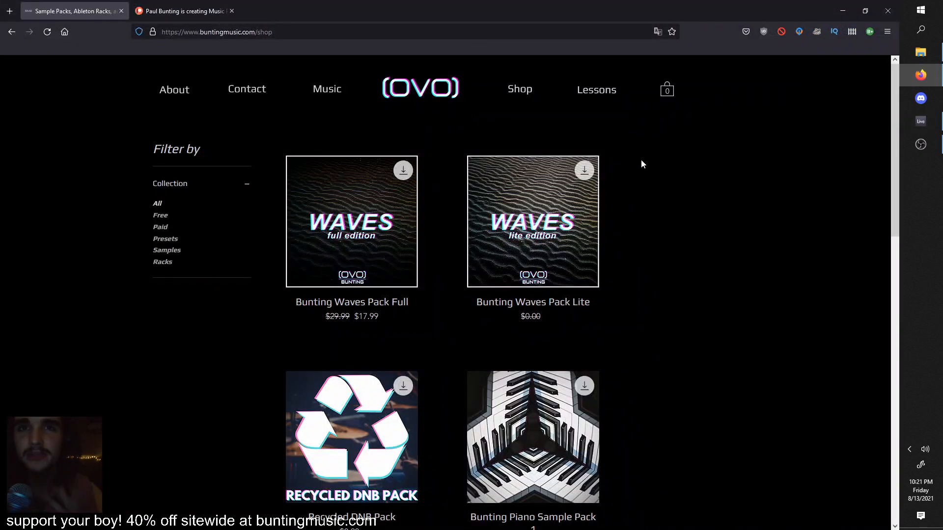
pyautogui.click(340, 224)
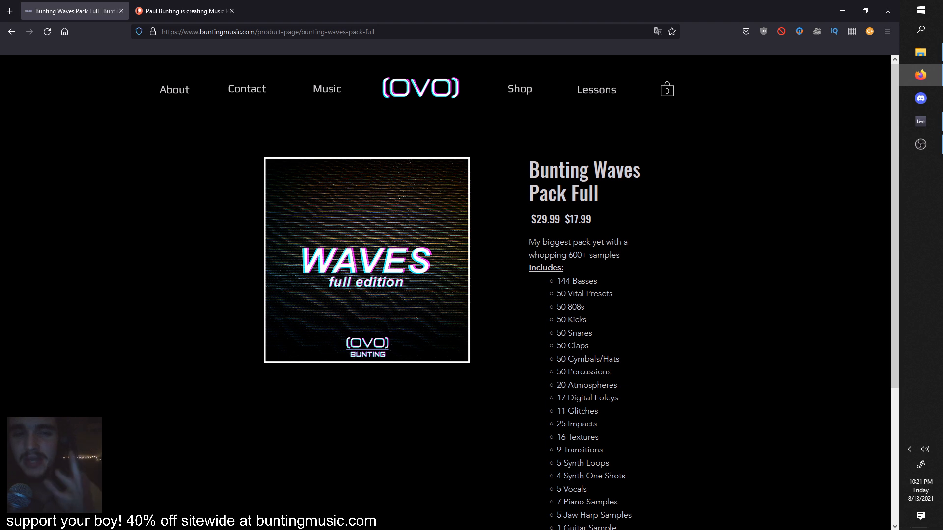
pyautogui.scroll(-4, 539, 251)
pyautogui.scroll(2, 590, 301)
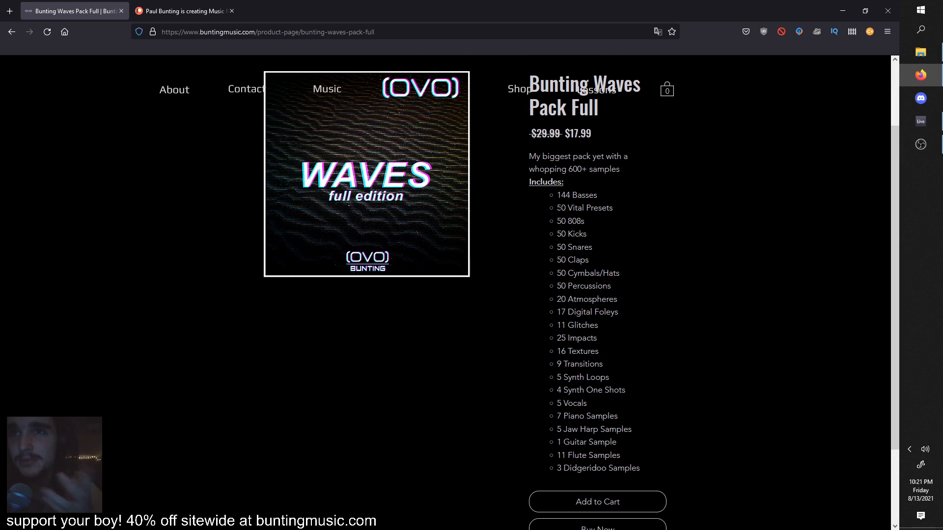
pyautogui.scroll(-3, 579, 236)
pyautogui.hotkey('alt', 'Left')
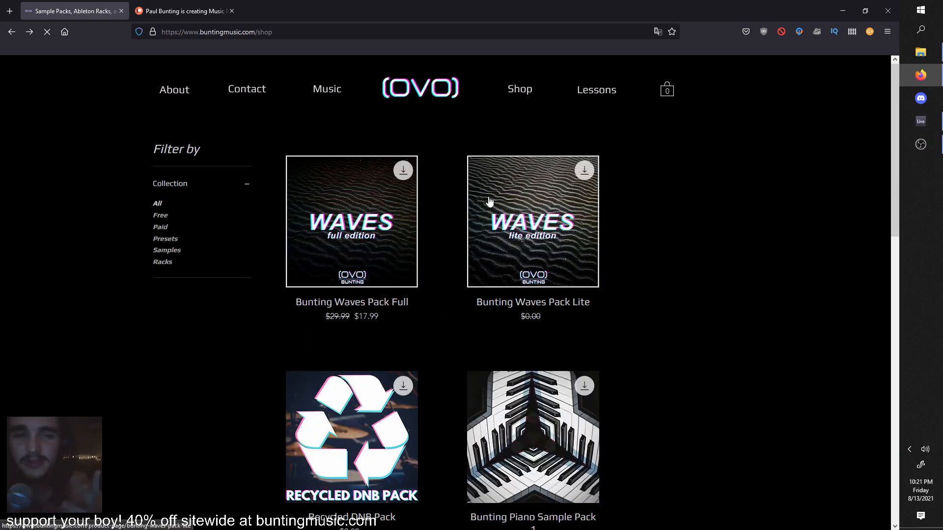
# Browse the sample packs and racks listed in the shop
pyautogui.scroll(-5, 466, 221)
pyautogui.scroll(-10, 451, 234)
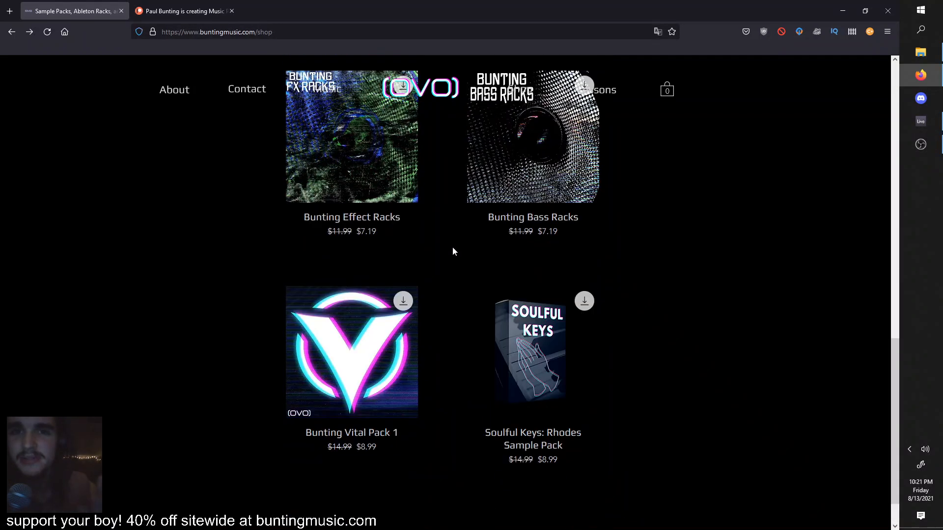
pyautogui.scroll(-4, 432, 324)
pyautogui.scroll(15, 445, 355)
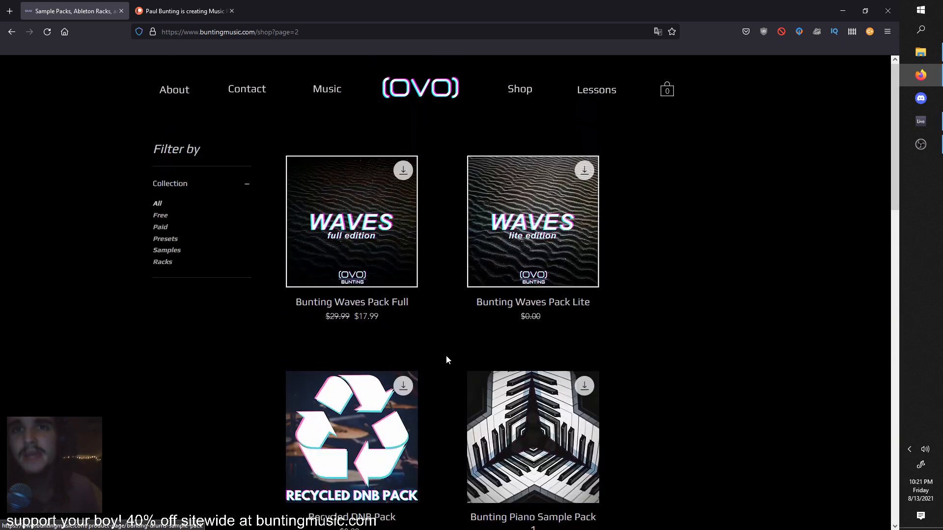
# Close the shop page, view the posts on the Patreon page and return to Ableton Live
pyautogui.click(121, 11)
pyautogui.scroll(-4, 465, 207)
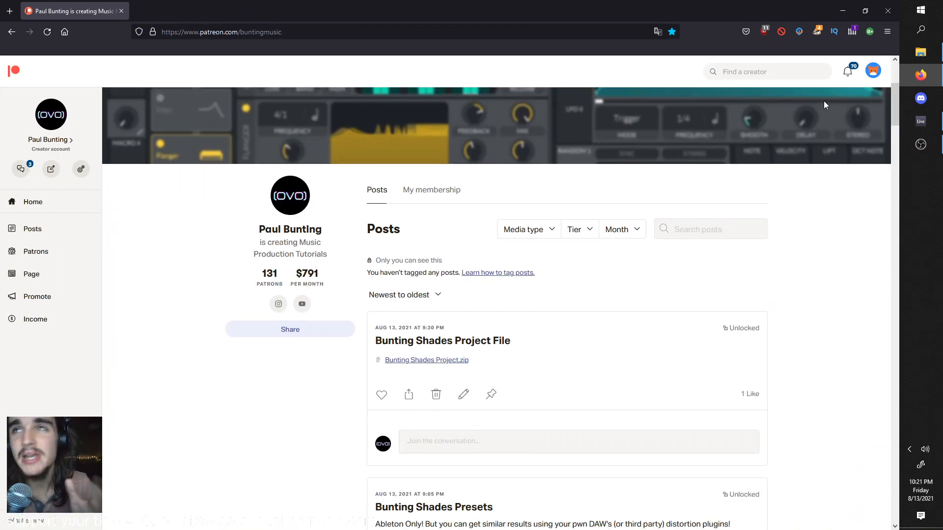
pyautogui.click(844, 10)
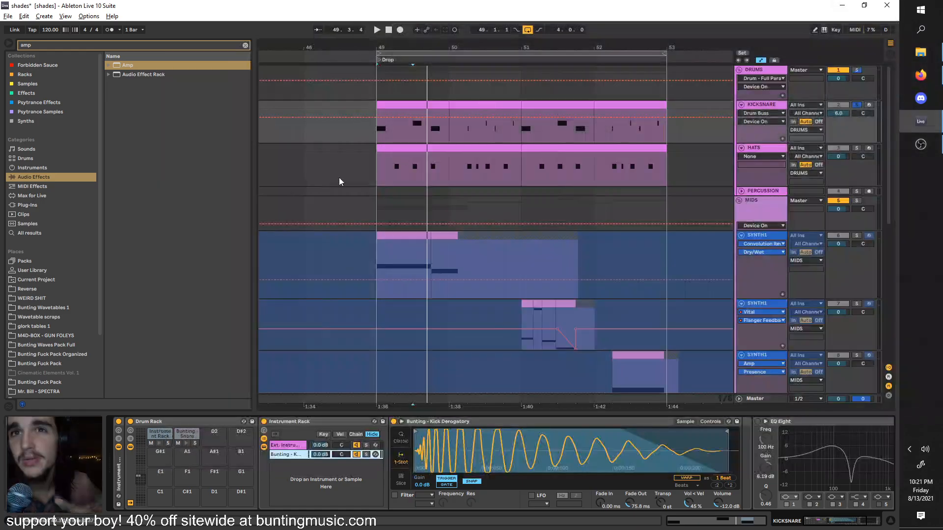
# Show the first SYNTH1 track's device chain and briefly revisit the Patreon page in Firefox
pyautogui.click(379, 263)
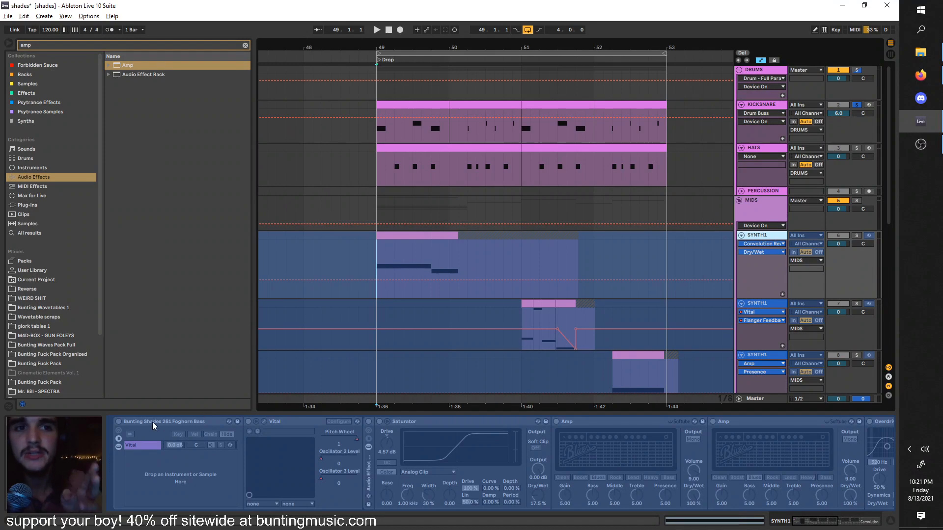
pyautogui.click(921, 75)
pyautogui.click(838, 6)
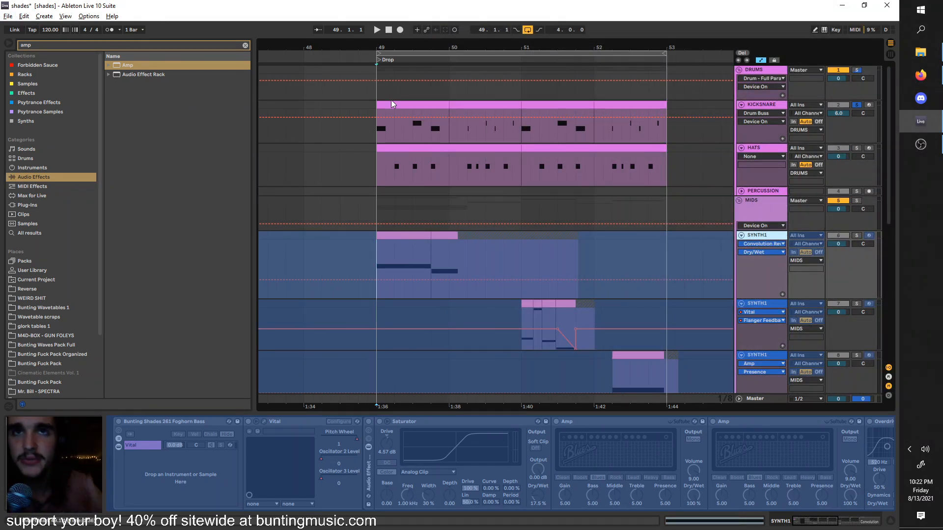
# Show the KICKSNARE track's devices with the insertion point at bar 49, the start of the drop
pyautogui.click(378, 135)
pyautogui.press('-')
pyautogui.press('+')
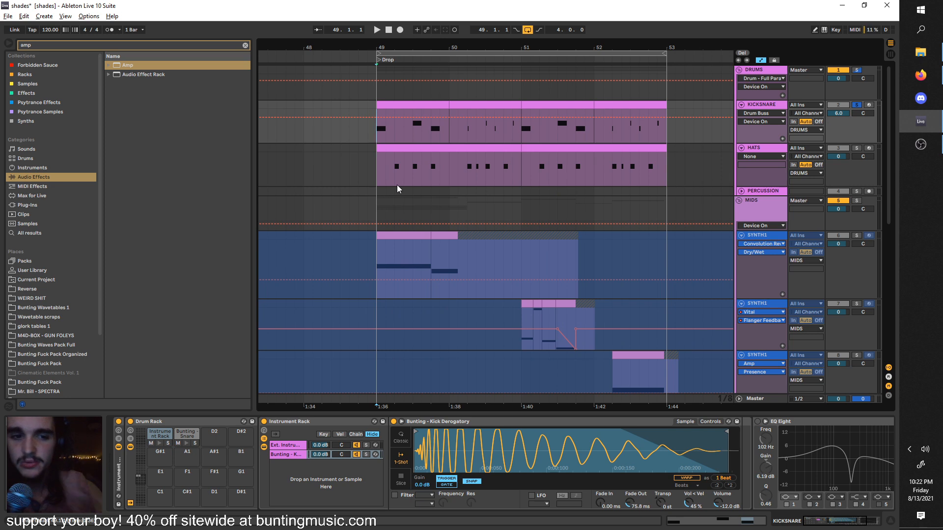
# Audition the KICKSNARE pattern at the start of the drop, on its own and together with the soloed HATS track
pyautogui.scroll(-3, 627, 175)
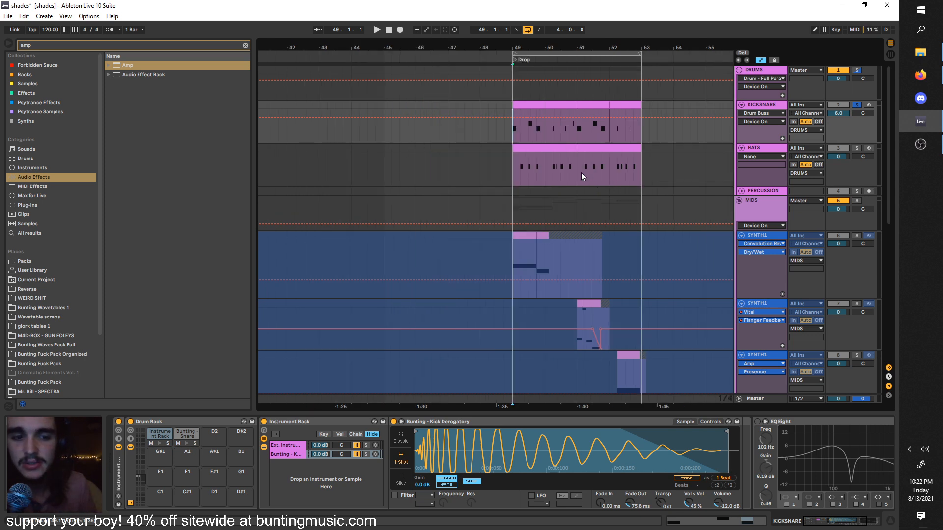
pyautogui.scroll(4, 520, 142)
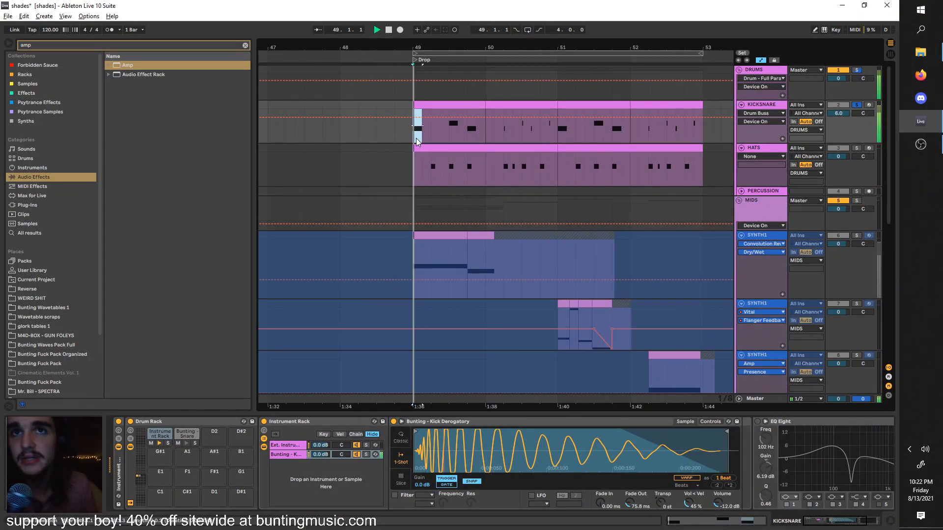
pyautogui.click(445, 139)
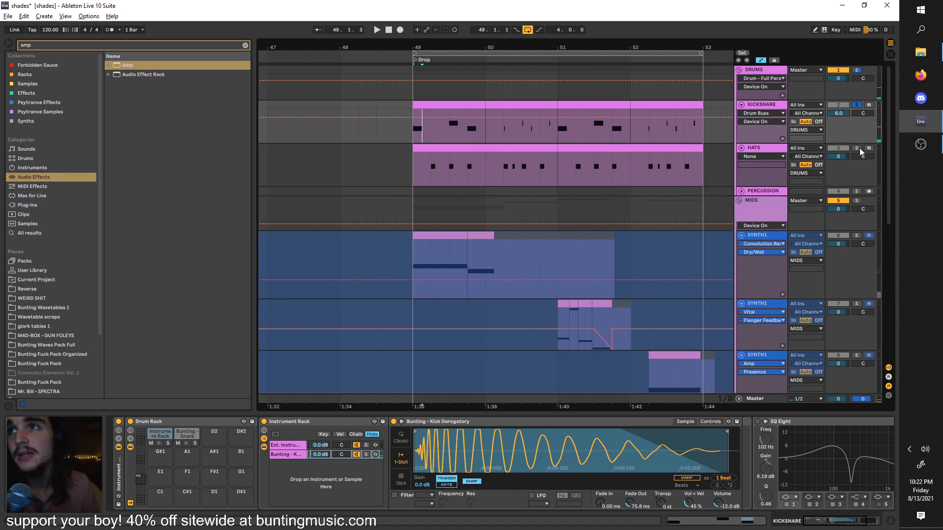
pyautogui.press('space')
pyautogui.scroll(3, 428, 143)
pyautogui.click(438, 173)
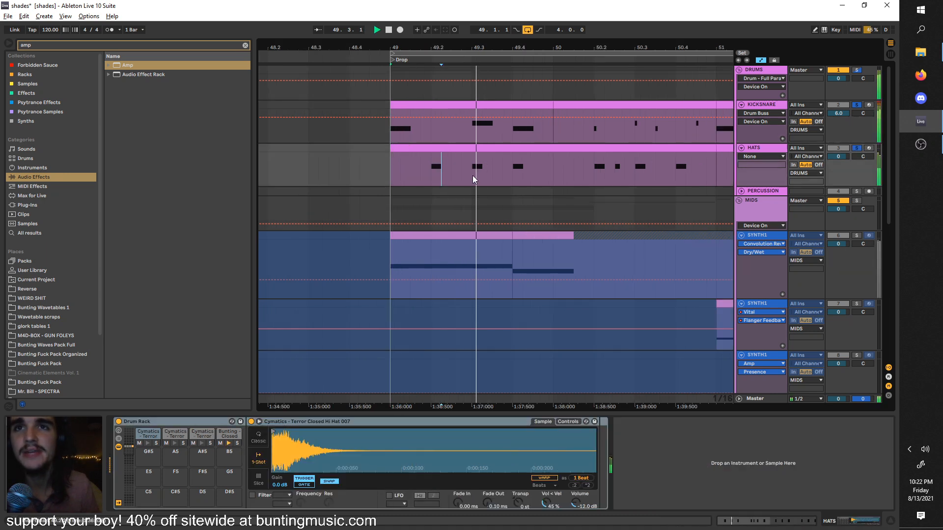
pyautogui.scroll(-2, 535, 167)
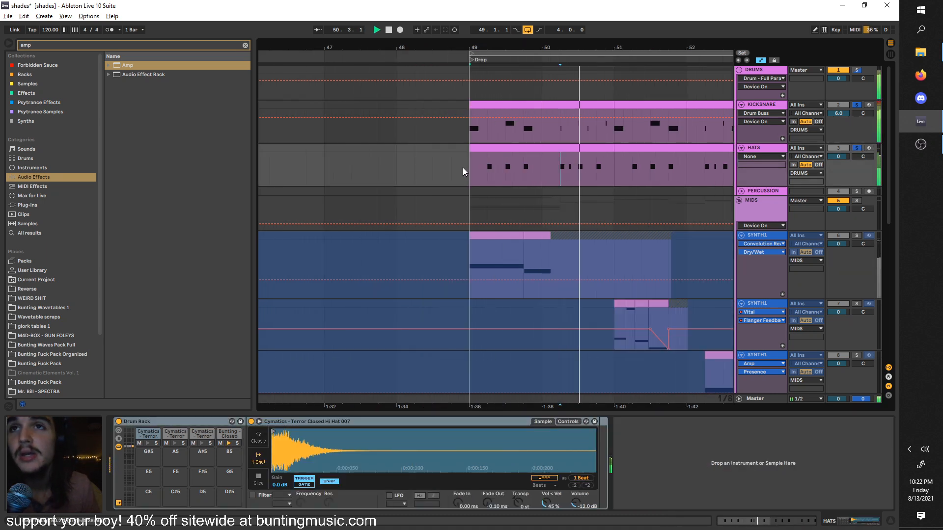
pyautogui.press('space')
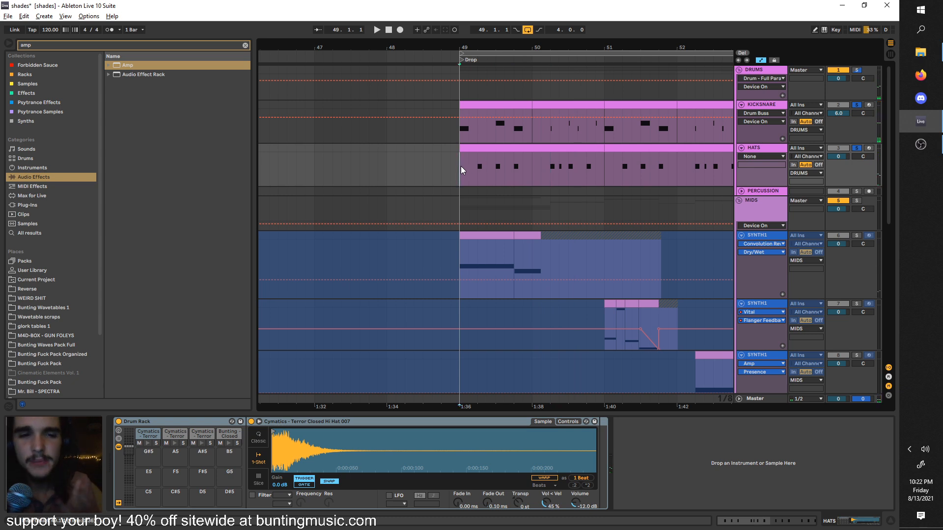
# Audition the drums from bar 49 together with the soloed first SYNTH1 track
pyautogui.scroll(-2, 462, 166)
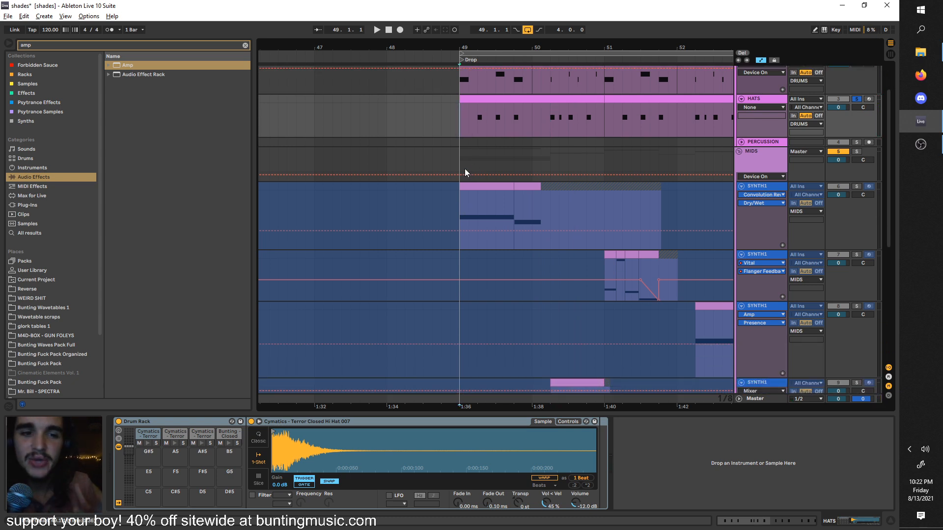
pyautogui.scroll(2, 466, 182)
pyautogui.click(447, 131)
pyautogui.press('space')
pyautogui.click(506, 131)
pyautogui.hscroll(4, 506, 185)
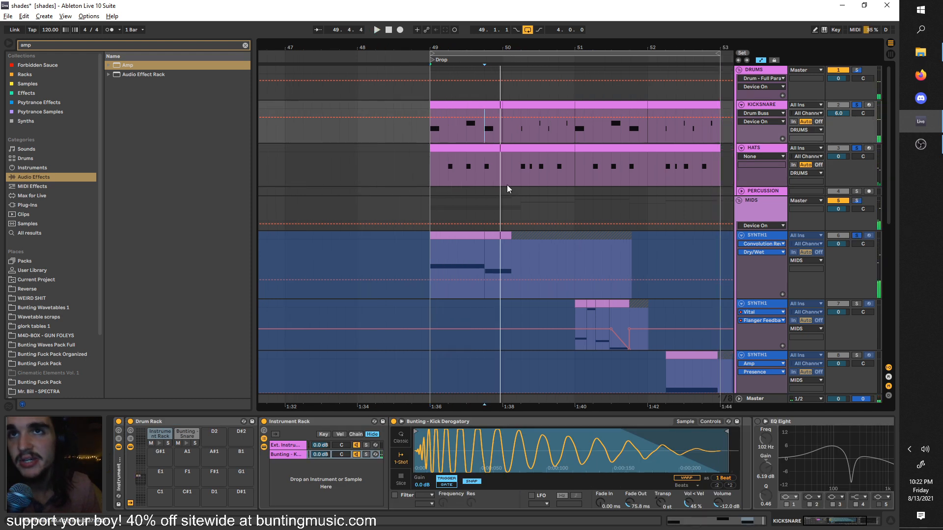
# Compare the positions of the SYNTH1 clips with the kick and snare hits across the drop, ending at bar 49
pyautogui.scroll(-6, 555, 162)
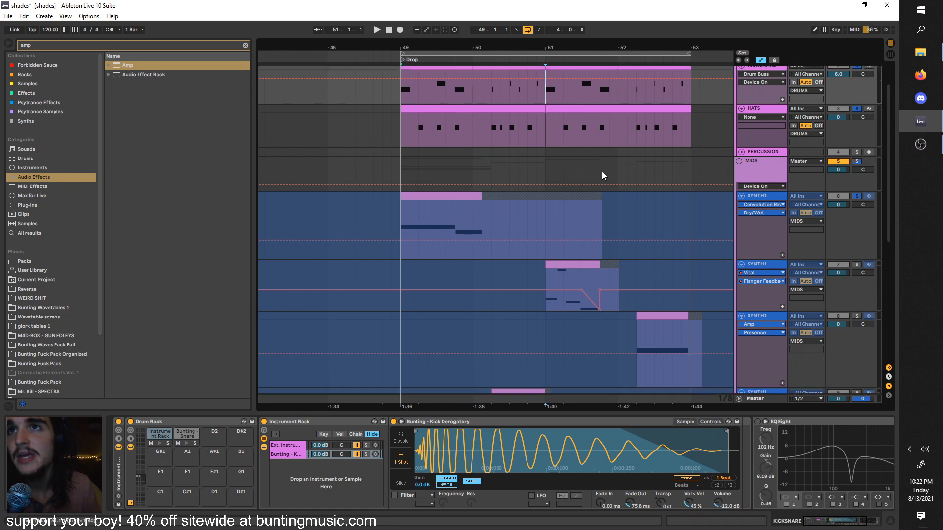
pyautogui.scroll(6, 606, 311)
pyautogui.scroll(-6, 602, 343)
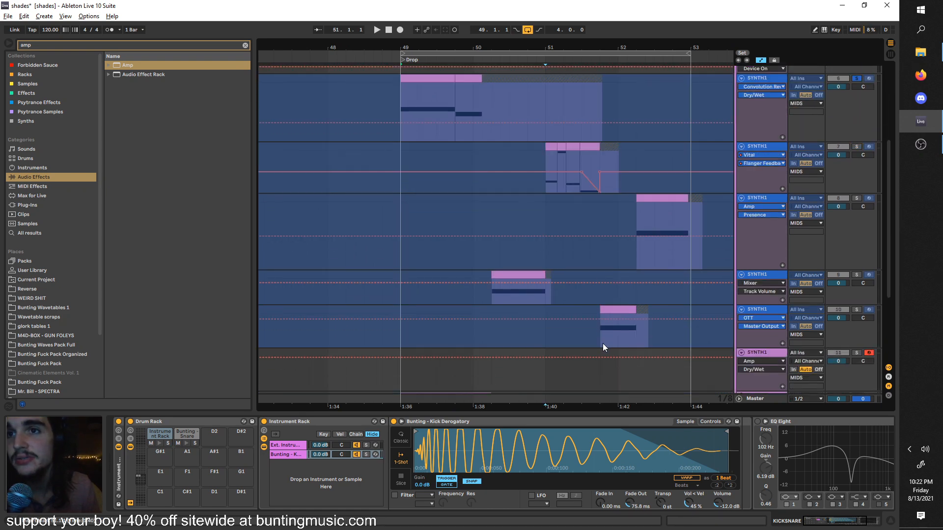
pyautogui.click(603, 329)
pyautogui.scroll(6, 605, 261)
pyautogui.click(602, 137)
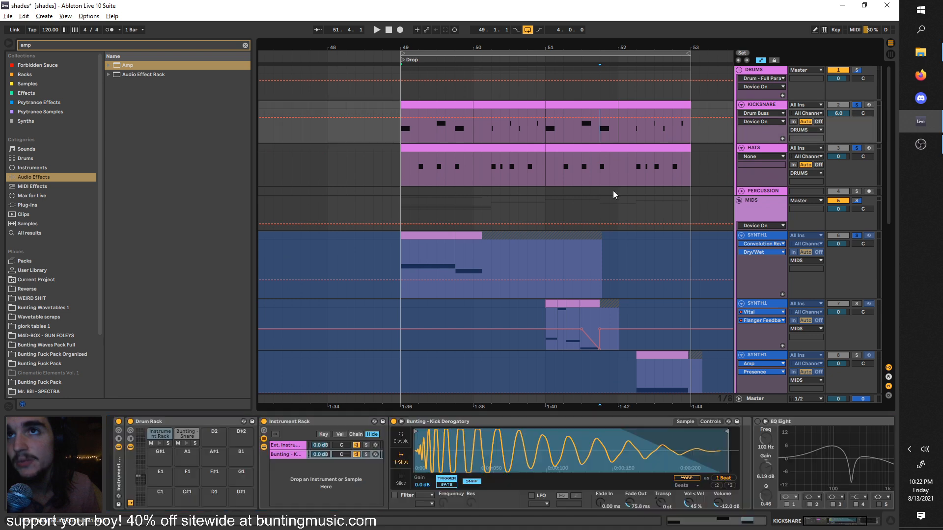
pyautogui.scroll(-2, 567, 149)
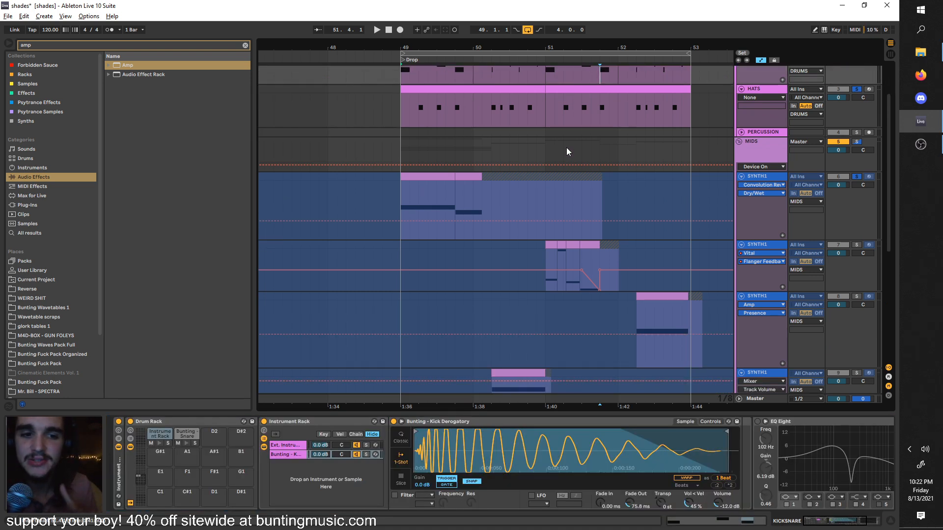
pyautogui.click(396, 78)
pyautogui.scroll(2, 437, 140)
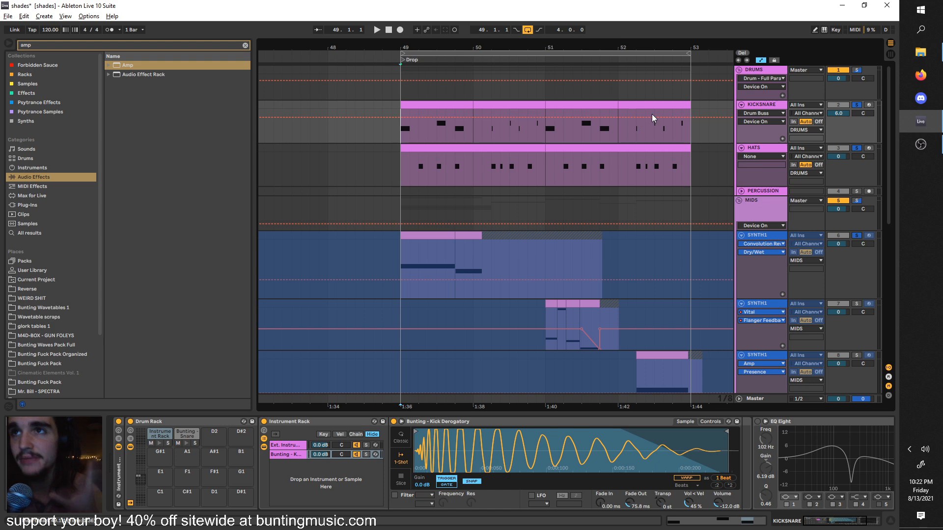
# Unsolo the drums, play the first SYNTH1 track in solo and unfreeze it
pyautogui.click(856, 105)
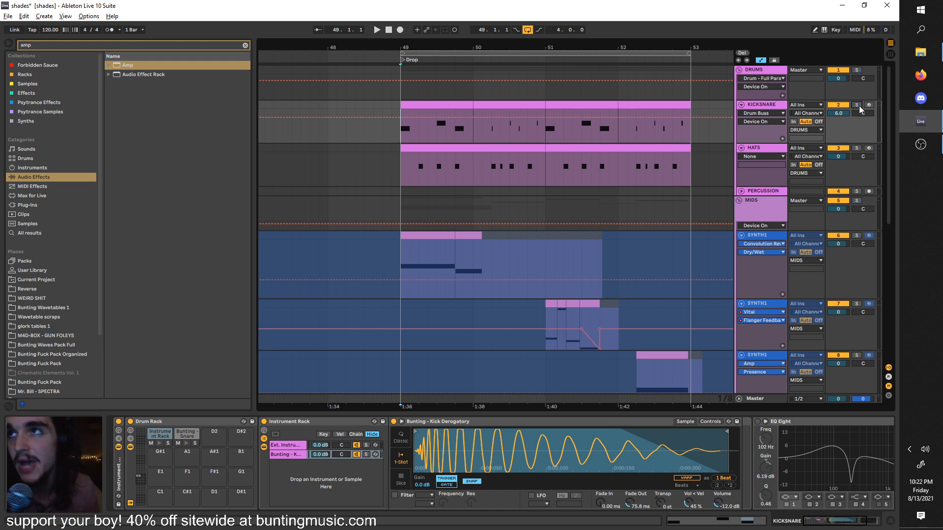
pyautogui.click(856, 236)
pyautogui.press('space')
pyautogui.rightClick(754, 240)
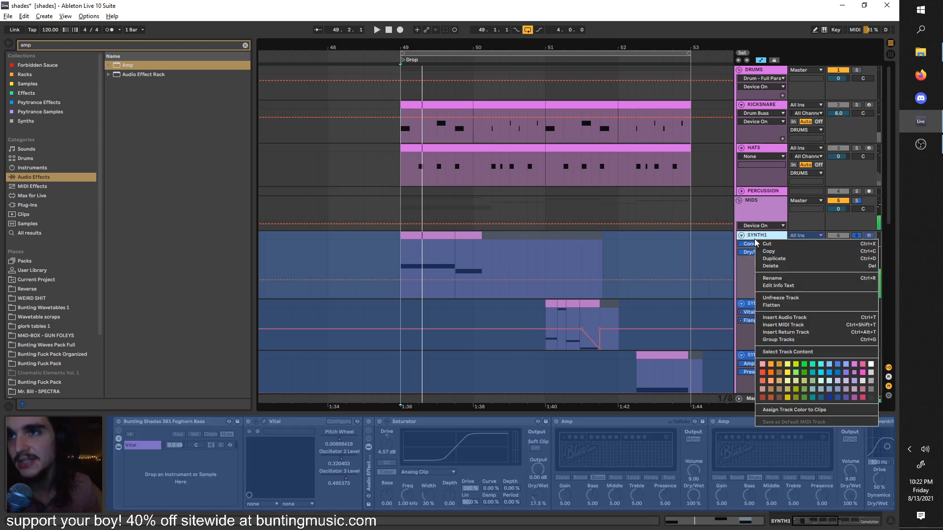
pyautogui.click(783, 298)
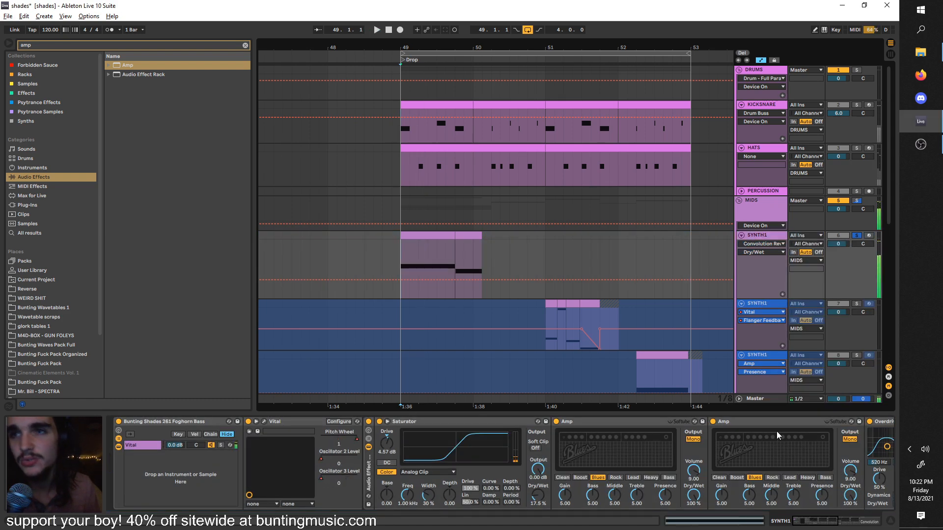
# Turn off the Convolution Reverb Pro on the first SYNTH1 track and play the sound without it
pyautogui.hscroll(12, 776, 431)
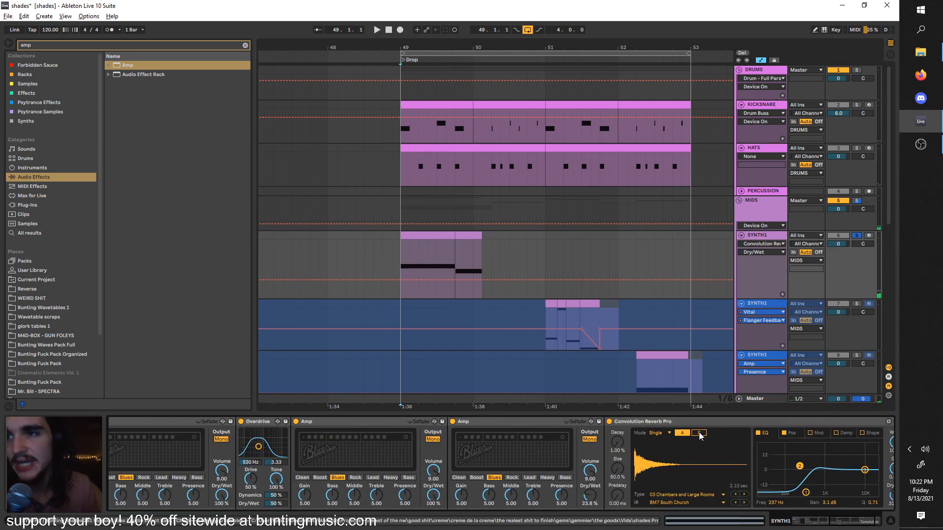
pyautogui.click(609, 421)
pyautogui.hscroll(4, 623, 434)
pyautogui.press('space')
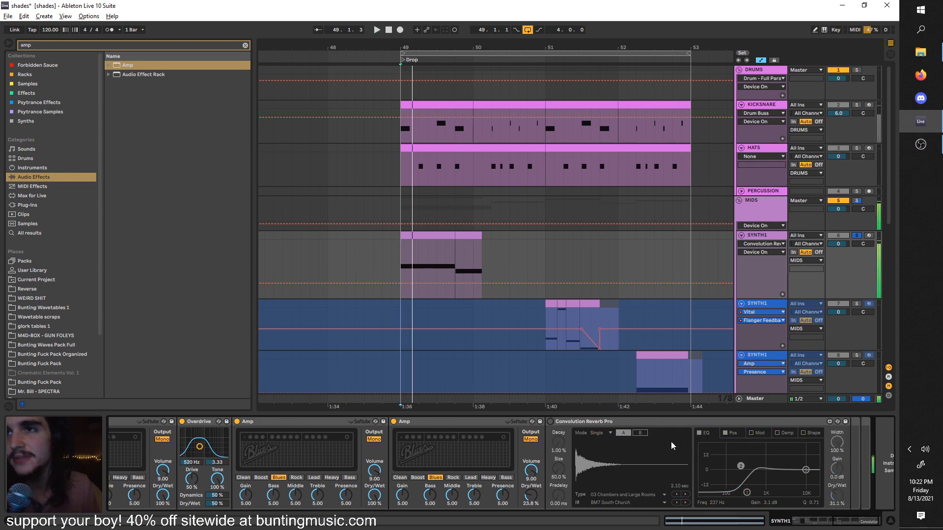
# Turn off the audio effect rack after Vital on the first SYNTH1 track while playing the sound
pyautogui.hscroll(-16, 592, 443)
pyautogui.hscroll(-3, 435, 435)
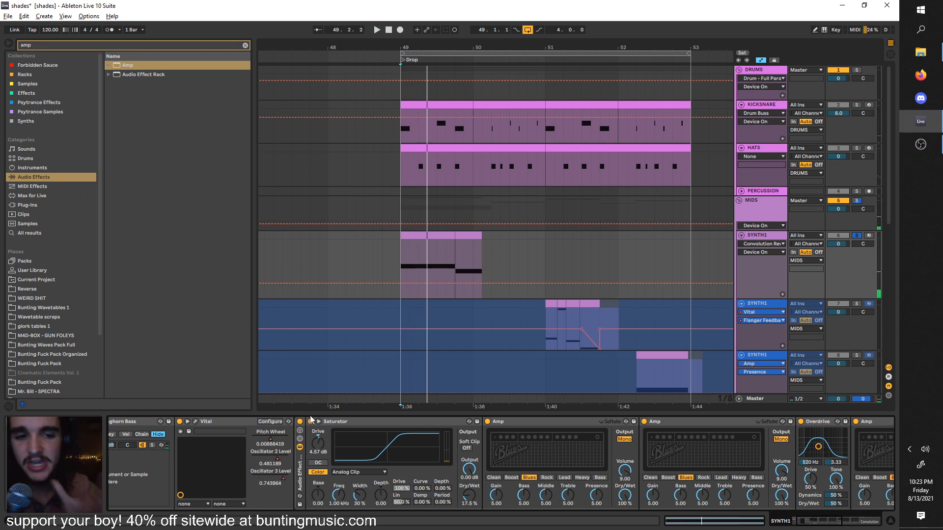
pyautogui.press('space')
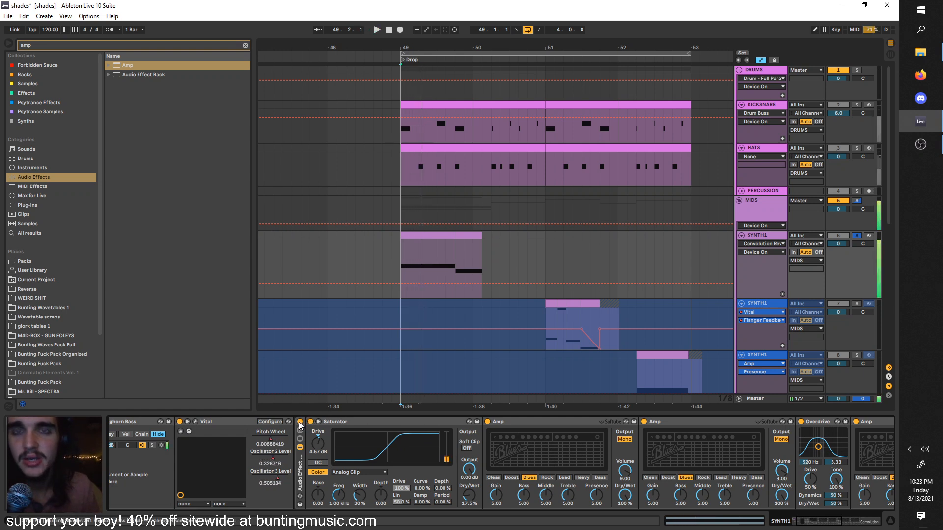
pyautogui.click(300, 422)
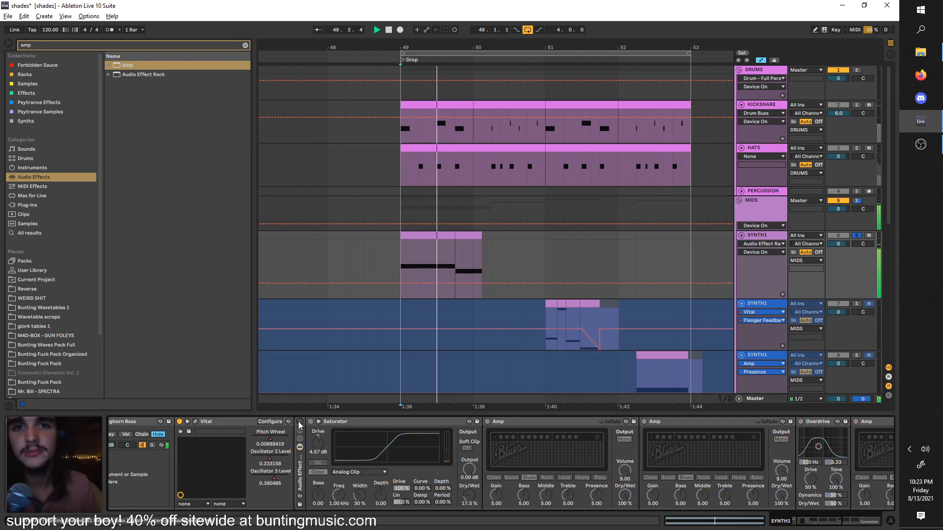
# Open the Vital synth on SYNTH1, play the patch and switch off oscillators 2 and 3
pyautogui.click(195, 422)
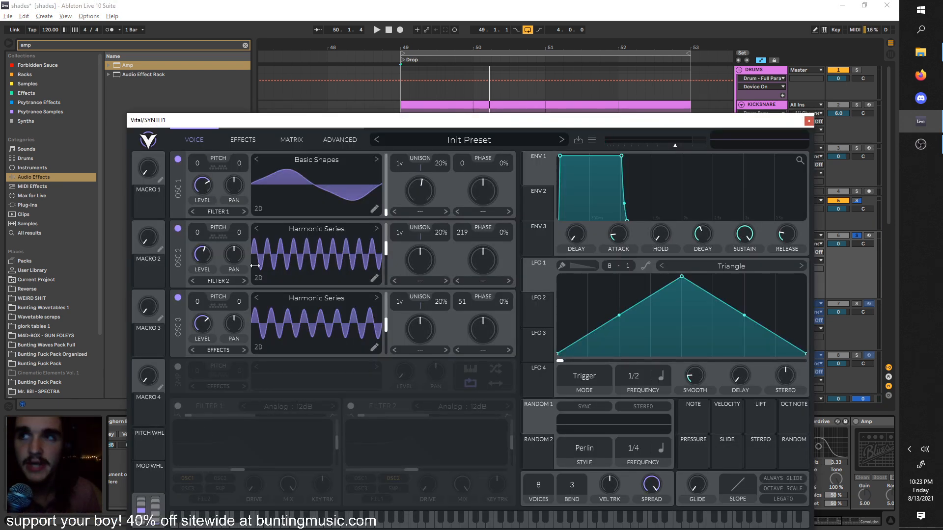
pyautogui.press('space')
pyautogui.press('space')
pyautogui.click(178, 228)
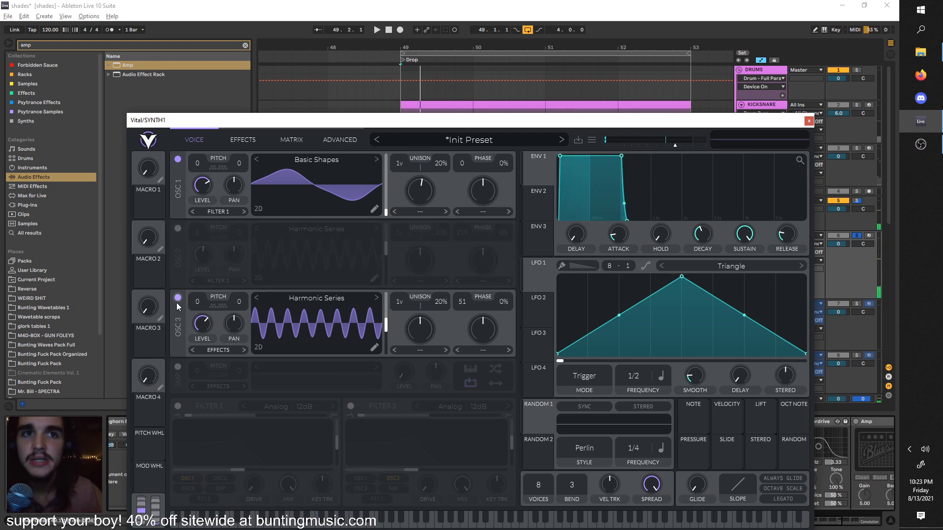
pyautogui.click(178, 297)
# Reload the Basic Shapes wavetable in oscillator 1 and add a second harmonic to its sine in the wavetable editor
pyautogui.click(344, 158)
pyautogui.click(585, 178)
pyautogui.click(670, 163)
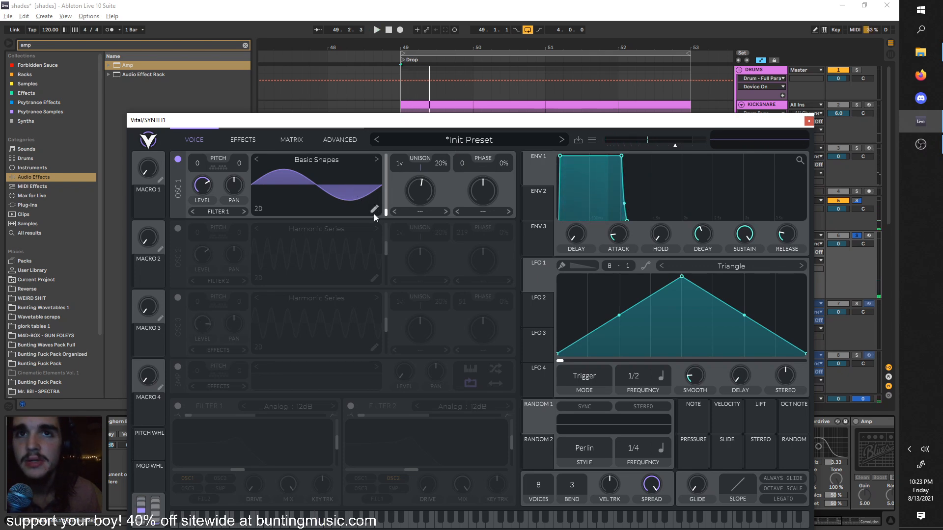
pyautogui.click(373, 211)
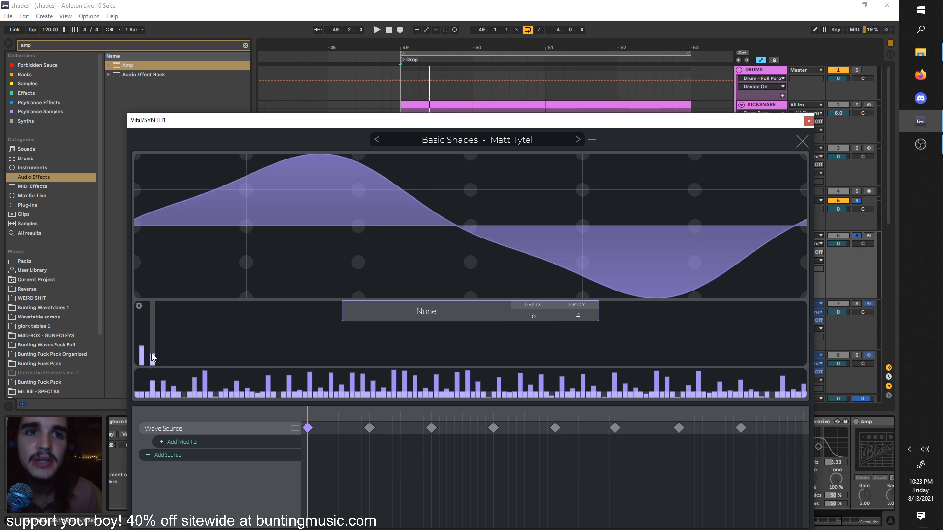
pyautogui.press('space')
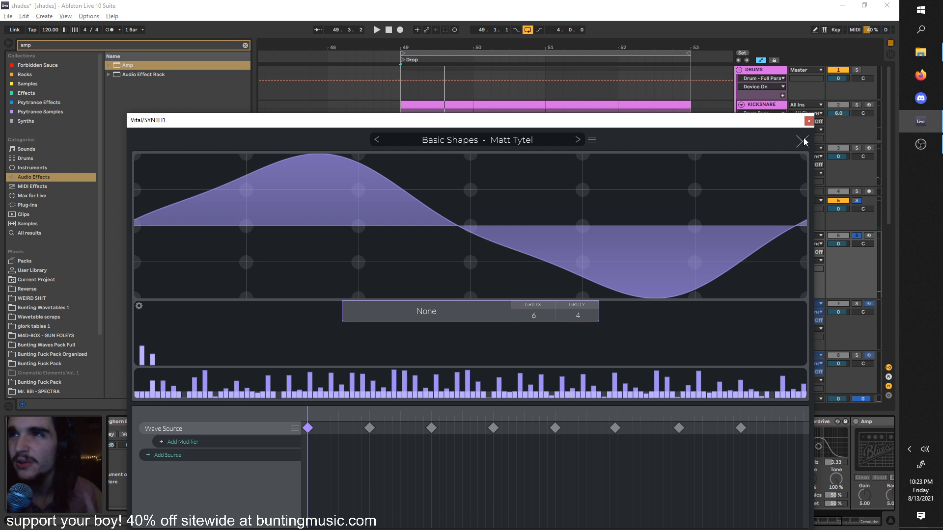
pyautogui.click(802, 141)
# Audition oscillator 1 alone with its edited waveform and briefly revisit its wavetable editor
pyautogui.press('space')
pyautogui.press('space')
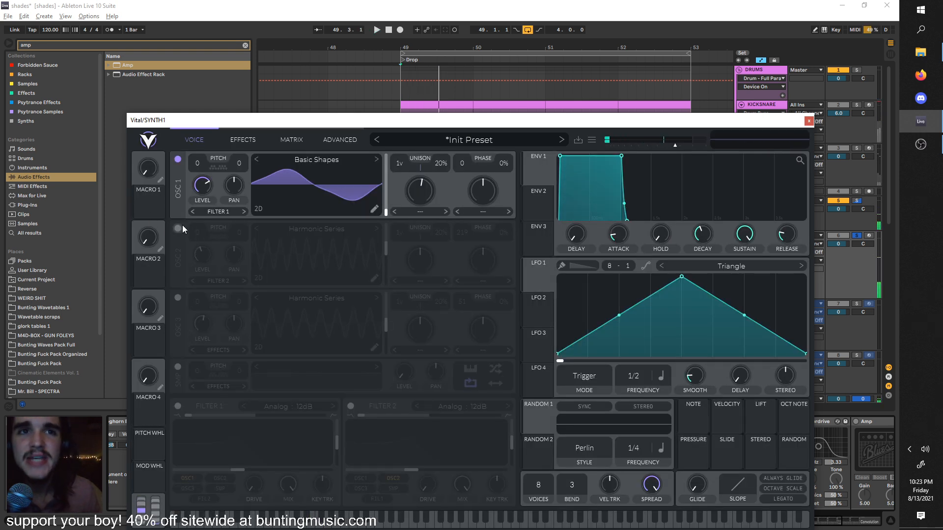
pyautogui.click(374, 208)
pyautogui.press('Escape')
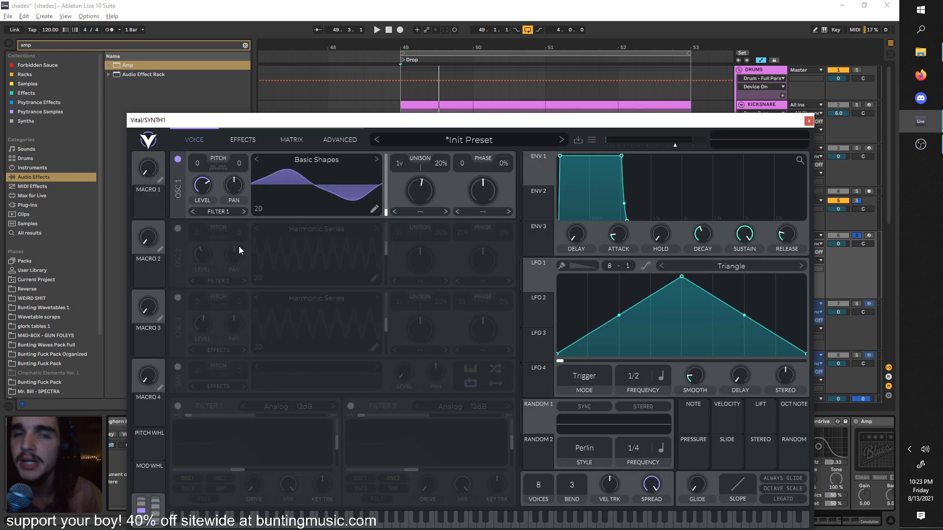
# Switch oscillators 2 and 3 back on and play all three oscillators together
pyautogui.click(177, 228)
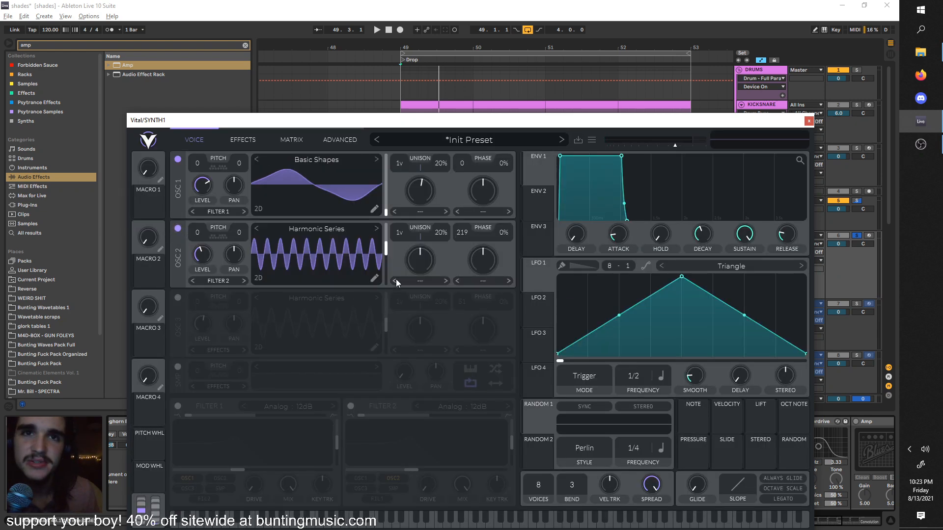
pyautogui.press('space')
pyautogui.click(177, 298)
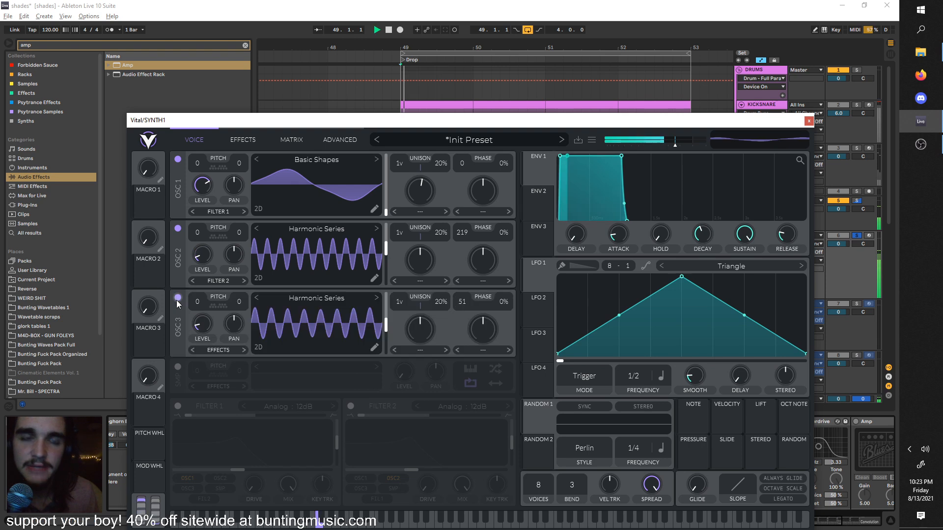
pyautogui.press('space')
# Isolate oscillator 1 by switching off the other two and load the Harmonic Series wavetable into it
pyautogui.click(178, 229)
pyautogui.click(177, 298)
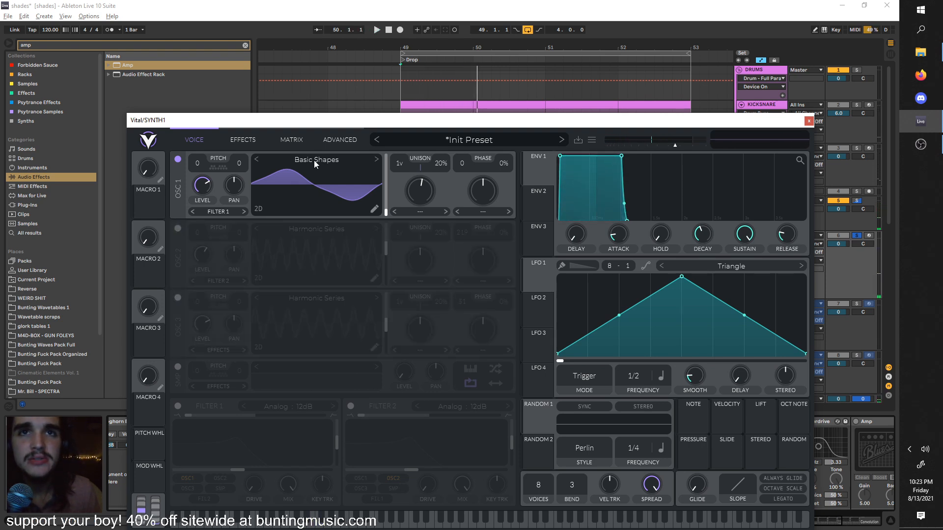
pyautogui.click(313, 160)
pyautogui.click(569, 226)
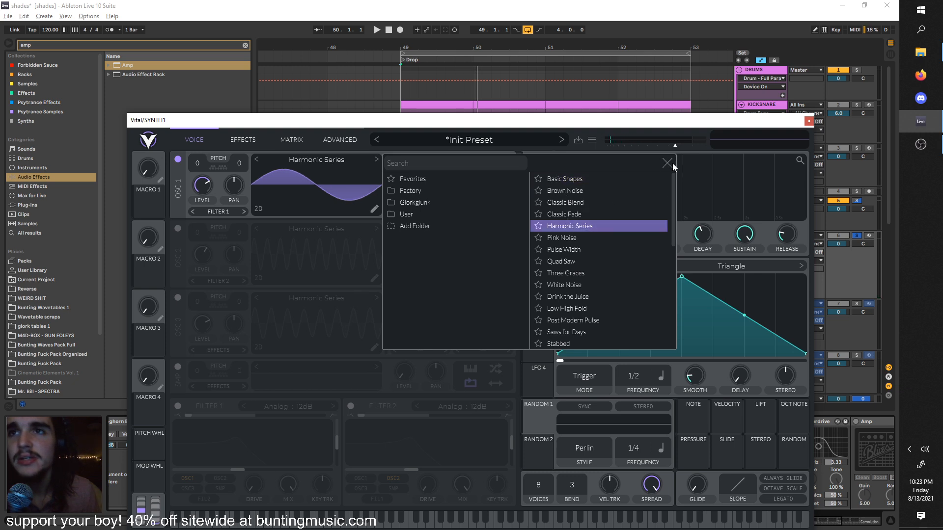
pyautogui.click(381, 197)
# Sweep oscillator 1's wavetable frame up past about 160 during playback and return it to the first frame
pyautogui.press('space')
pyautogui.moveTo(386, 212); pyautogui.dragTo(388, 175)
pyautogui.scroll(3, 387, 179)
pyautogui.scroll(4, 386, 181)
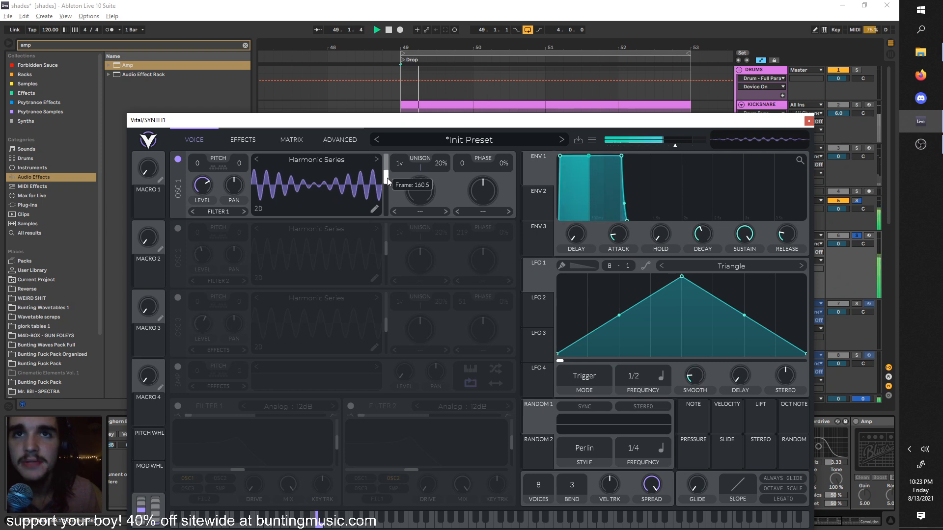
pyautogui.moveTo(387, 181); pyautogui.dragTo(339, 258)
# Switch oscillators 2 and 3 back on and move the Vital window slightly higher
pyautogui.press('space')
pyautogui.click(178, 228)
pyautogui.click(177, 297)
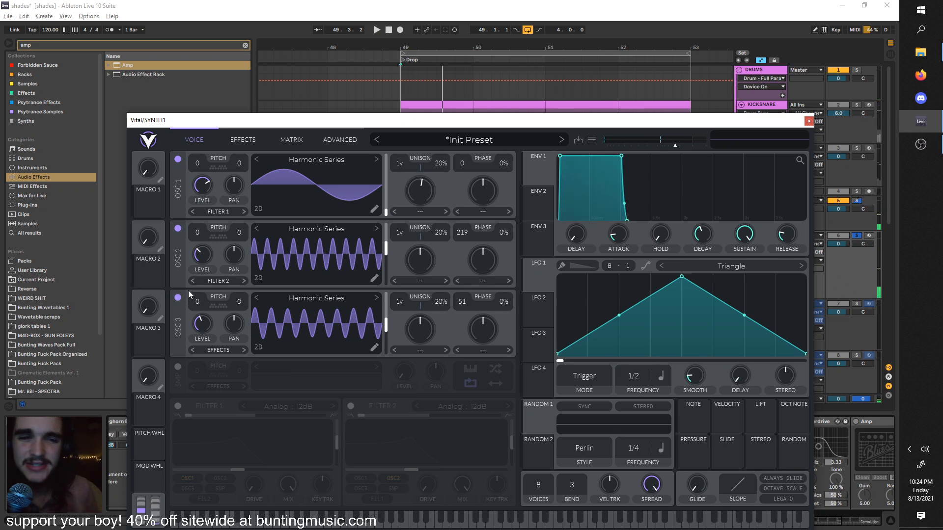
pyautogui.moveTo(551, 123); pyautogui.dragTo(540, 104)
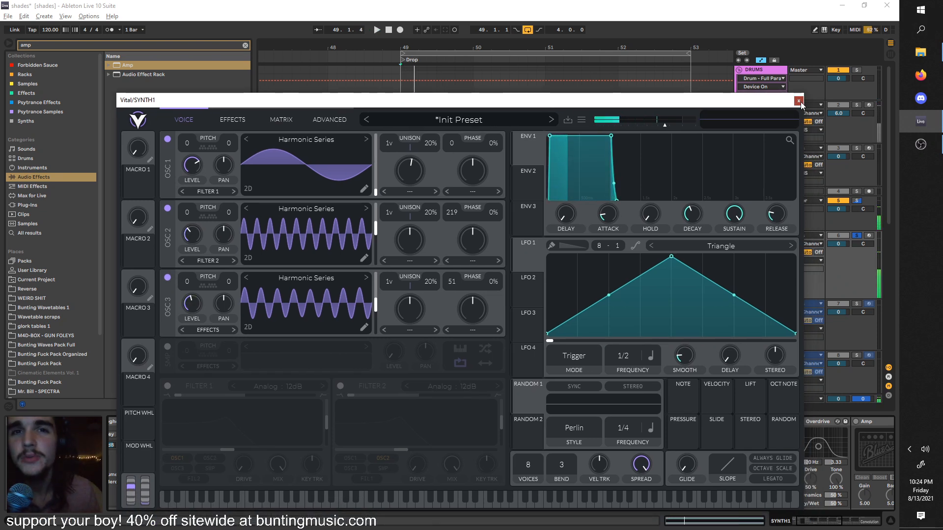
# Close the Vital window, bypass SYNTH1's Audio Effect Rack, and play the bass without its effects
pyautogui.hotkey('ctrl', 'alt', 'p')
pyautogui.press('space')
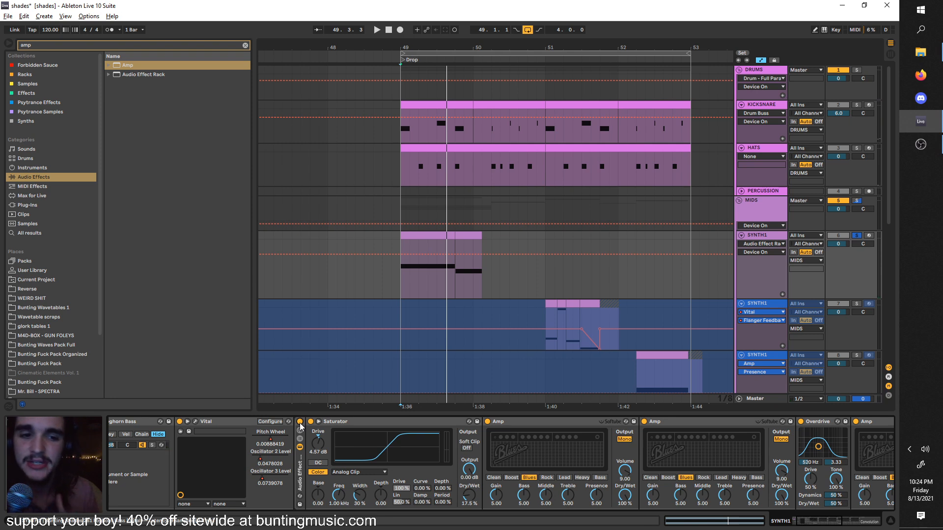
pyautogui.click(300, 422)
pyautogui.press('space')
pyautogui.press('space')
# Insert a Saturator between Vital and the bypassed rack and raise its drive to 35.4 dB during playback
pyautogui.hotkey('ctrl', 'f')
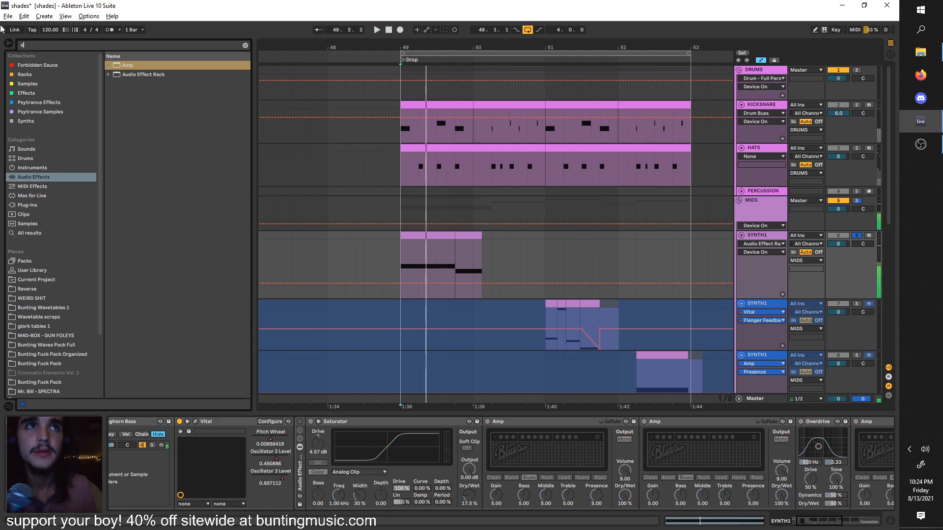
pyautogui.write('sat')
pyautogui.moveTo(134, 74)
pyautogui.mouseDown()
pyautogui.moveTo(225, 330)
pyautogui.moveTo(290, 466)
pyautogui.moveTo(297, 449)
pyautogui.mouseUp()
pyautogui.press('space')
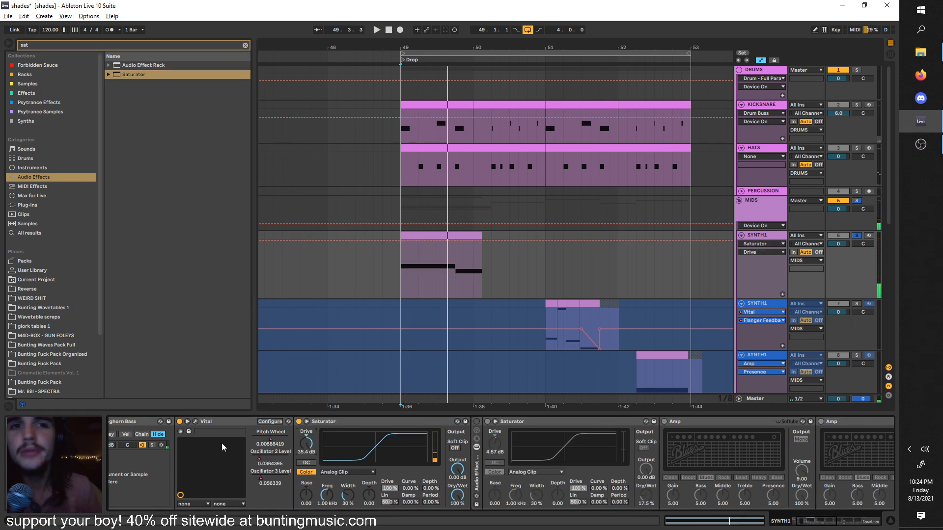
# Display SYNTH1's Pitch Wheel automation, reopen Vital, and try a pitch bend range of 6 before returning it to 3
pyautogui.click(270, 437)
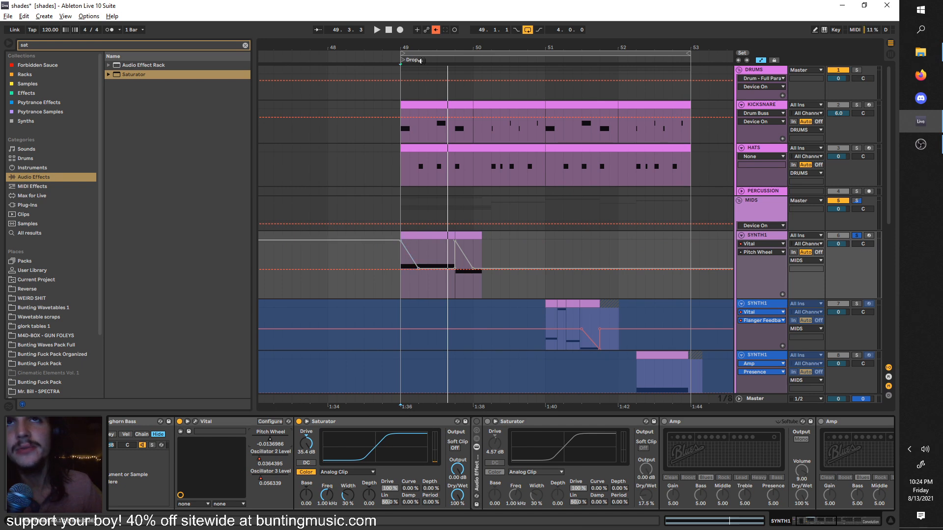
pyautogui.click(197, 420)
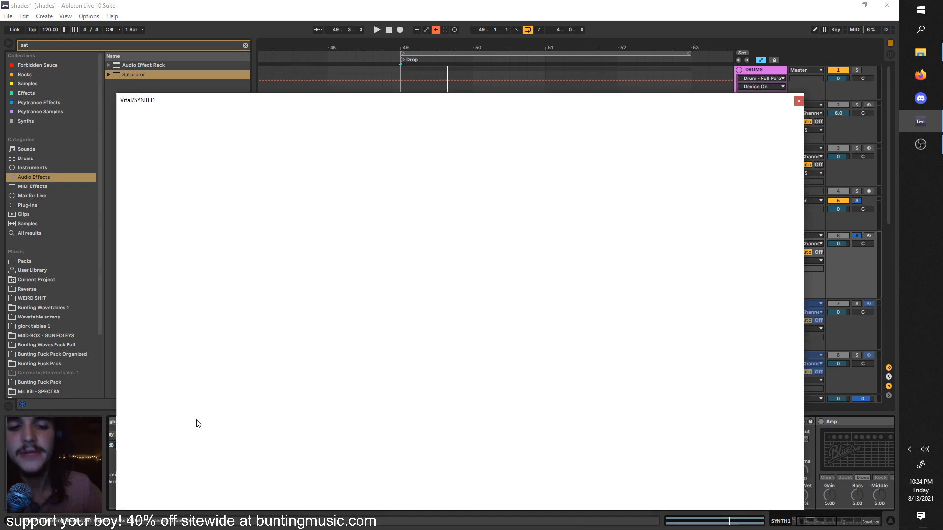
pyautogui.moveTo(356, 99); pyautogui.dragTo(405, 54)
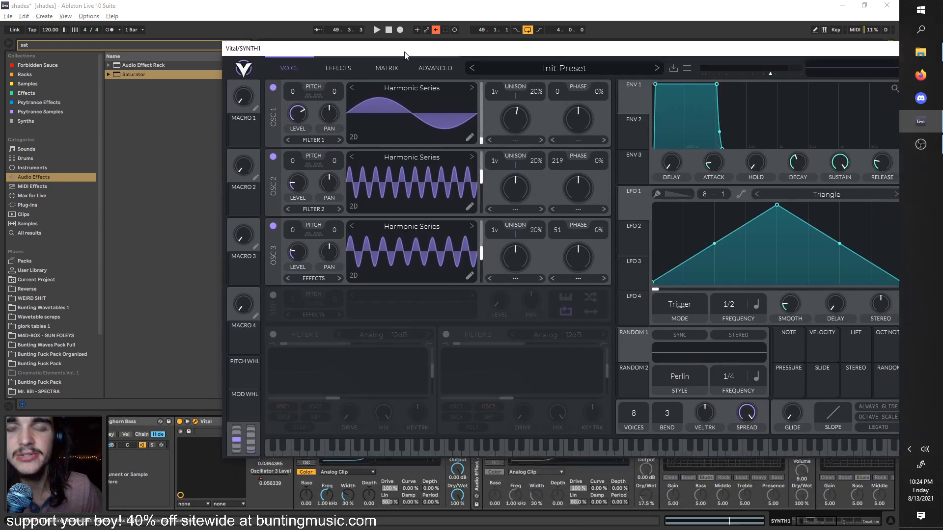
pyautogui.click(251, 436)
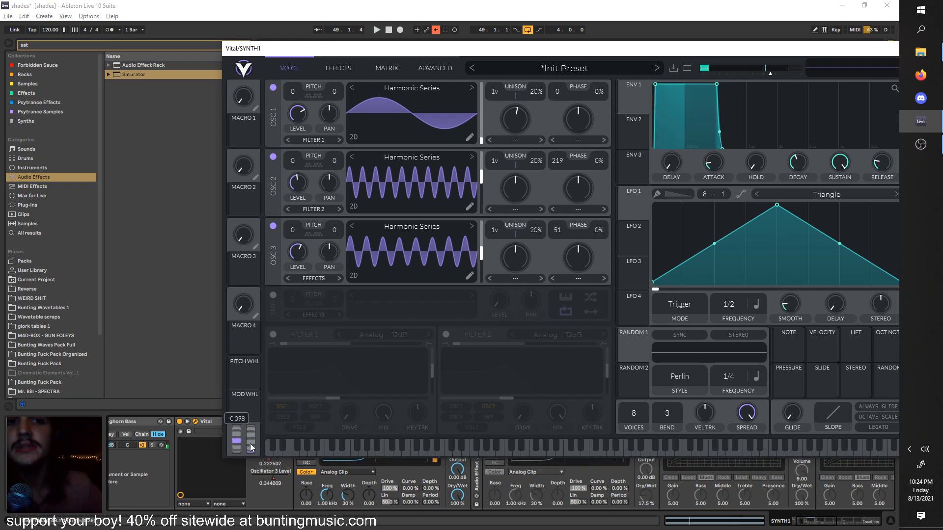
pyautogui.moveTo(371, 54); pyautogui.dragTo(393, 80)
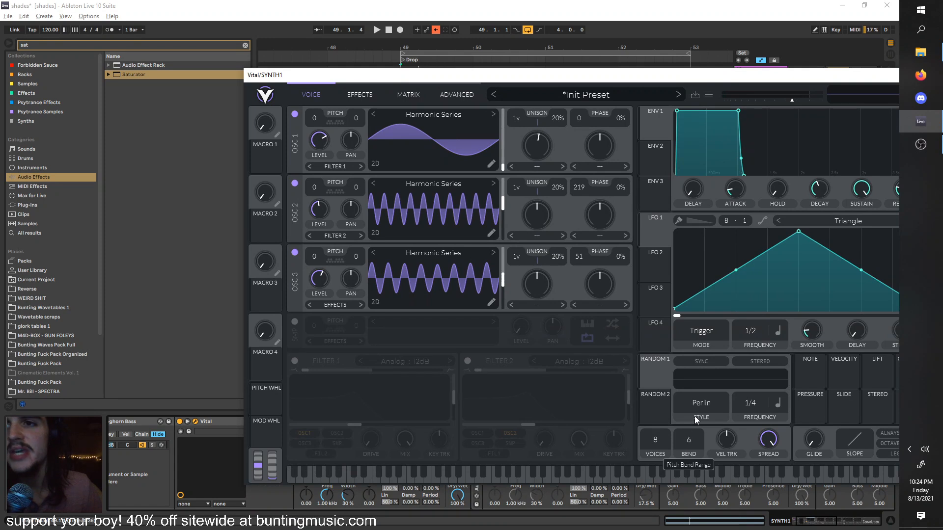
pyautogui.moveTo(698, 437); pyautogui.dragTo(697, 443)
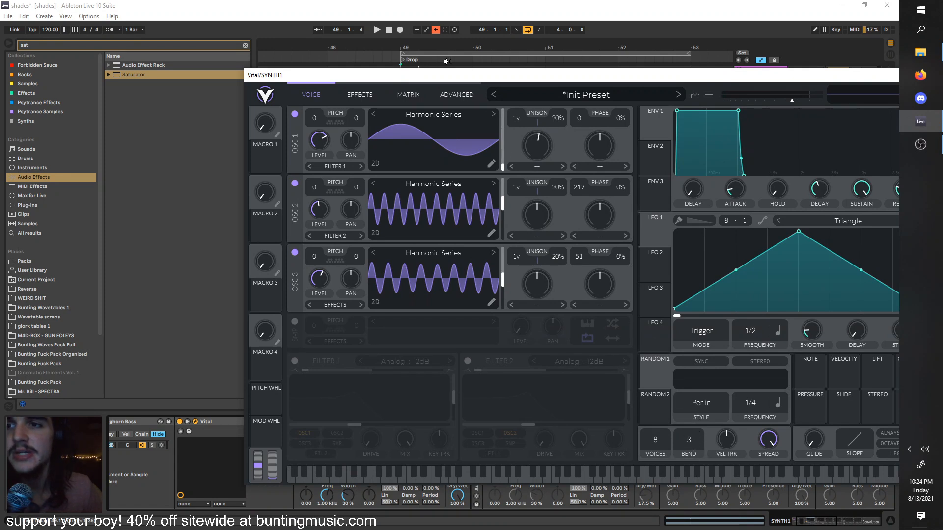
# Display SYNTH1's Oscillator 2 Level automation and examine its ramps alongside Vital's oscillator levels during playback
pyautogui.moveTo(324, 207); pyautogui.dragTo(315, 224)
pyautogui.moveTo(350, 81); pyautogui.dragTo(357, 408)
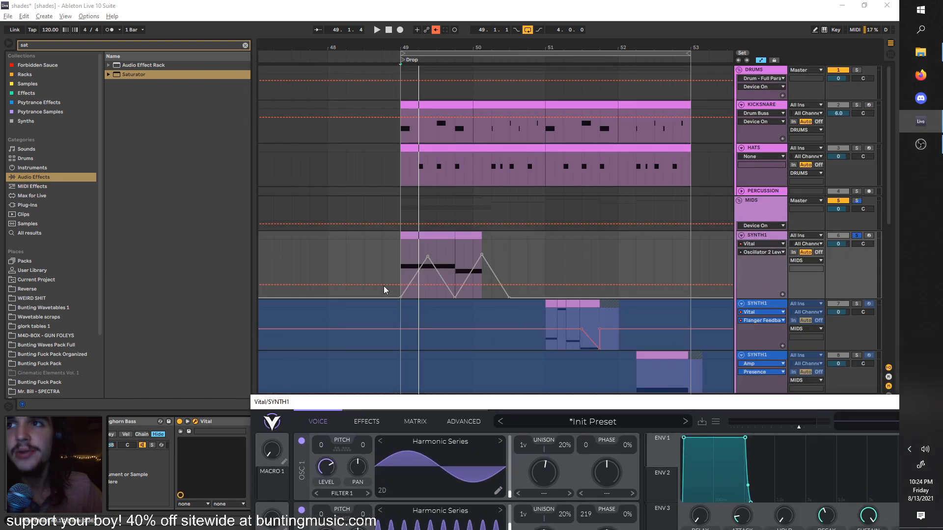
pyautogui.scroll(3, 384, 290)
pyautogui.moveTo(442, 404); pyautogui.dragTo(488, 213)
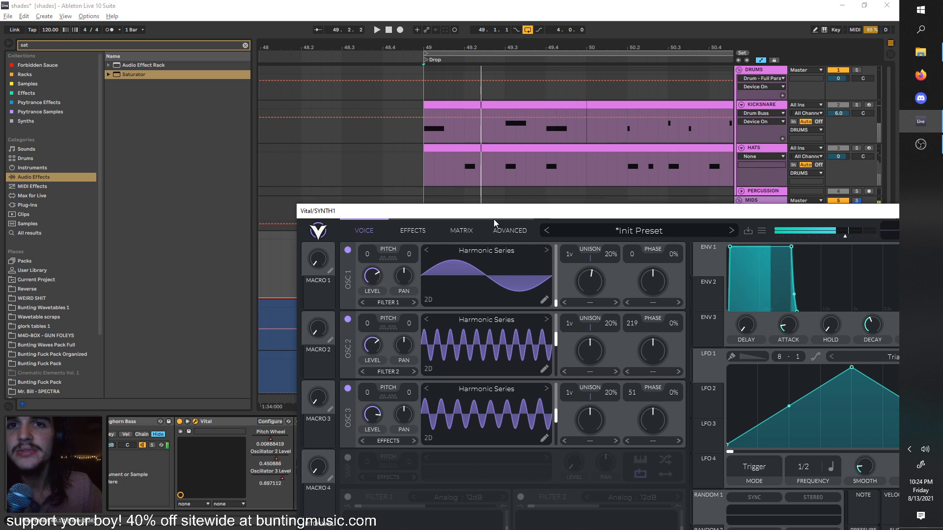
pyautogui.moveTo(493, 219); pyautogui.dragTo(493, 245)
pyautogui.moveTo(410, 238); pyautogui.dragTo(576, 115)
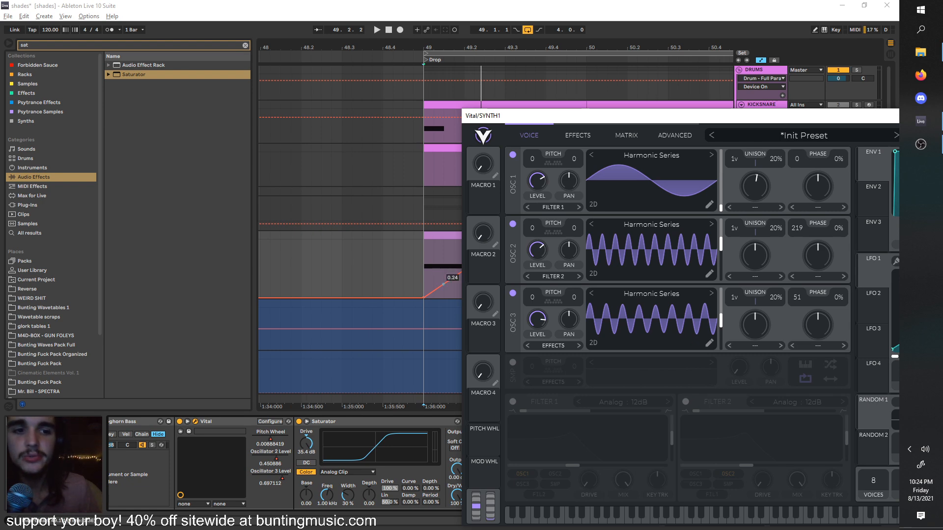
pyautogui.moveTo(898, 115); pyautogui.dragTo(817, 29)
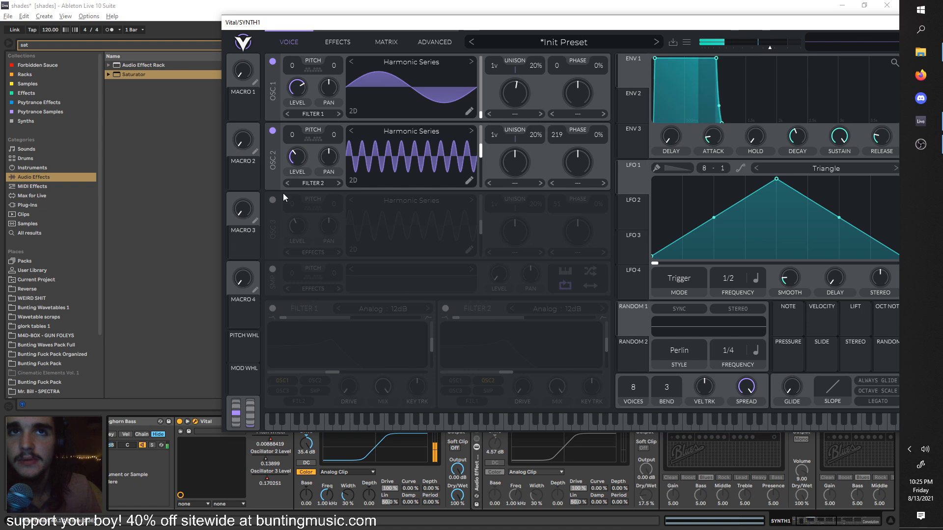
# Switch oscillator 3 back on, display its level automation on SYNTH1, and close the Vital window
pyautogui.click(272, 200)
pyautogui.moveTo(422, 24); pyautogui.dragTo(428, 410)
pyautogui.click(767, 252)
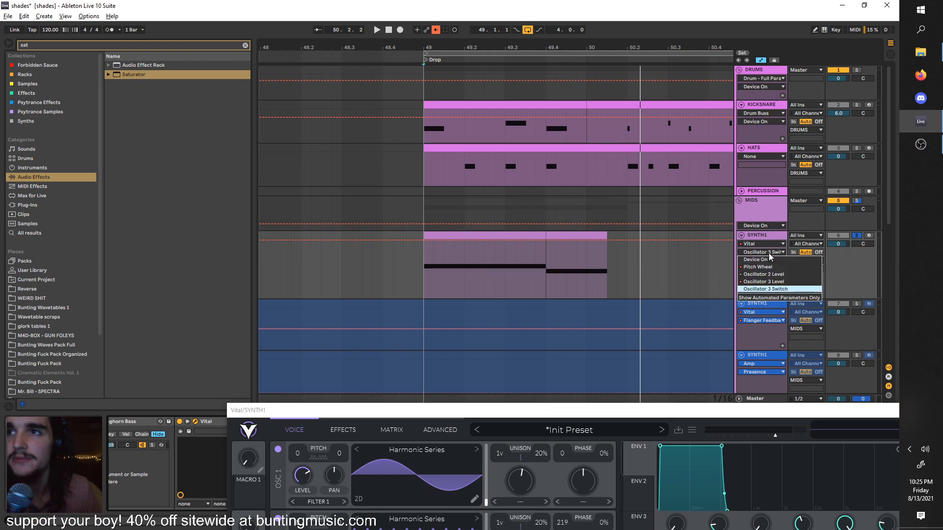
pyautogui.click(770, 281)
pyautogui.moveTo(454, 406); pyautogui.dragTo(328, 72)
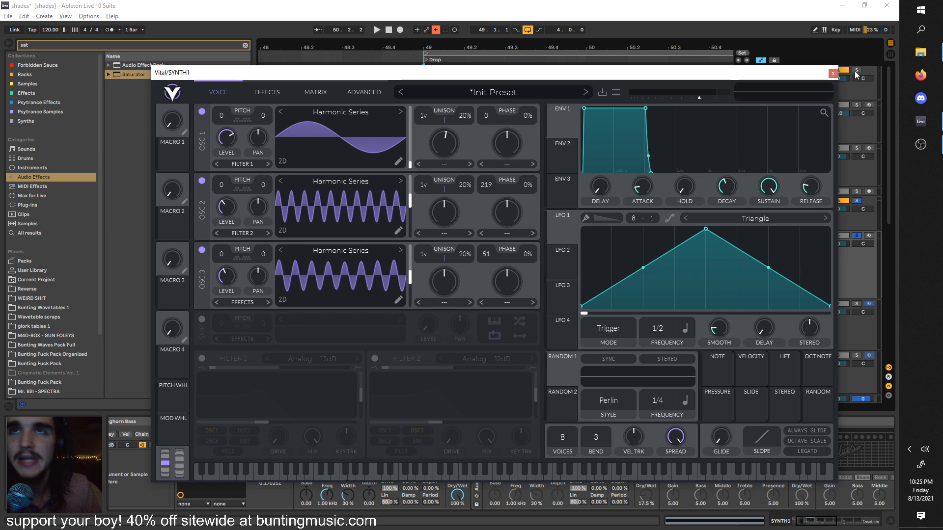
pyautogui.click(832, 73)
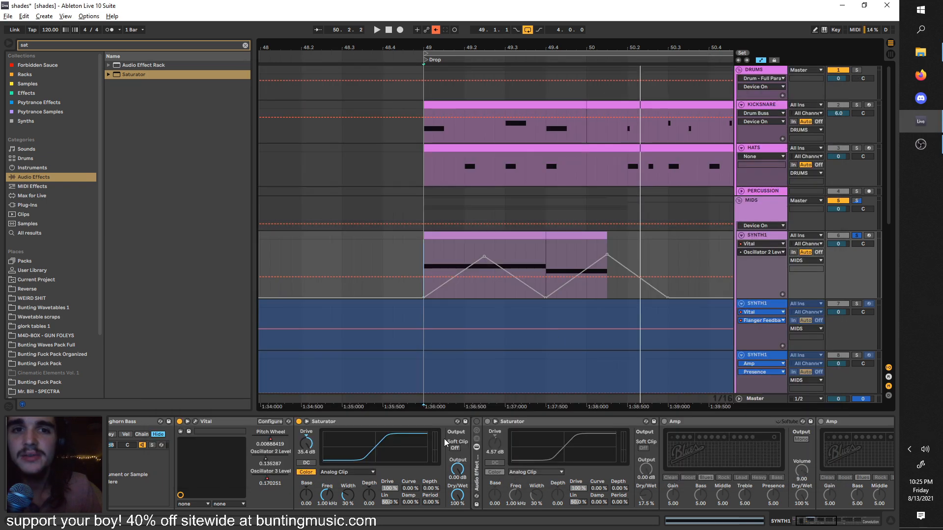
# Audition the bass with a different Saturator drive and insert an EQ Eight directly after the Saturator
pyautogui.scroll(-5, 449, 433)
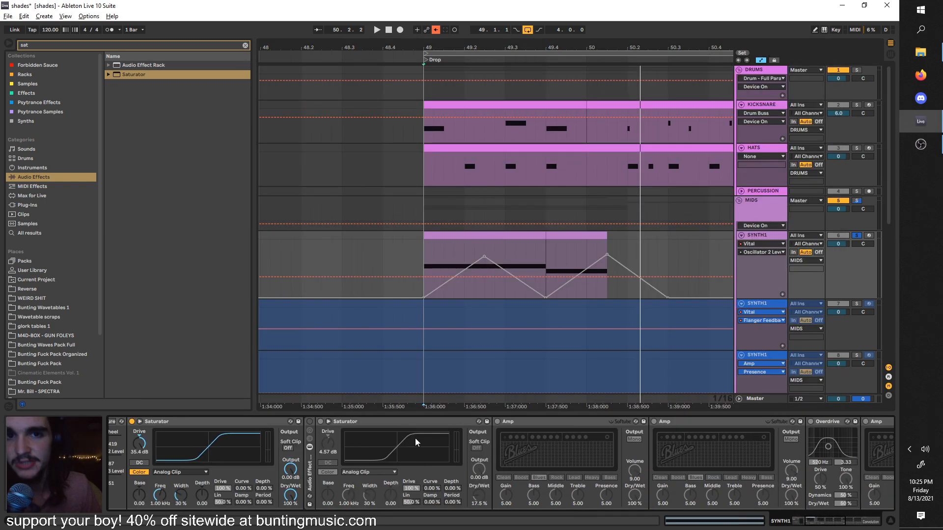
pyautogui.scroll(5, 425, 447)
pyautogui.press('space')
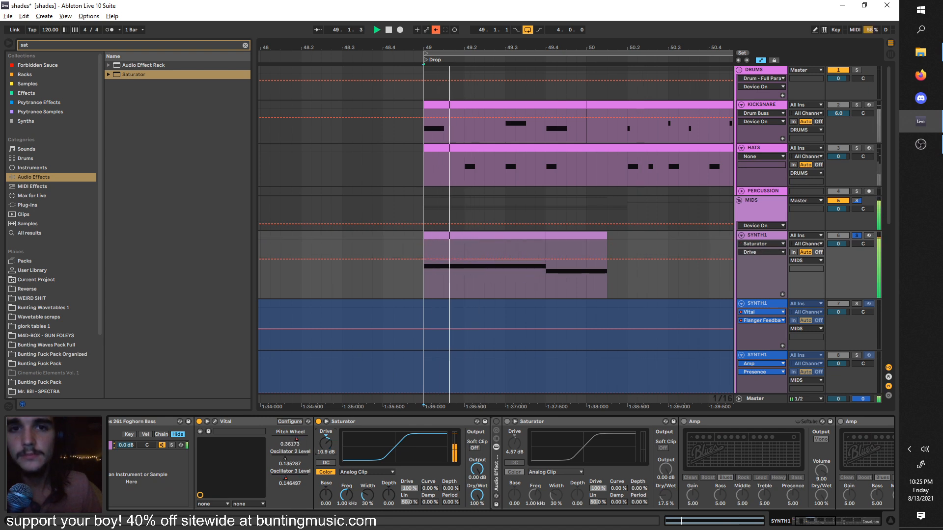
pyautogui.hotkey('ctrl', 'f')
pyautogui.write('eq')
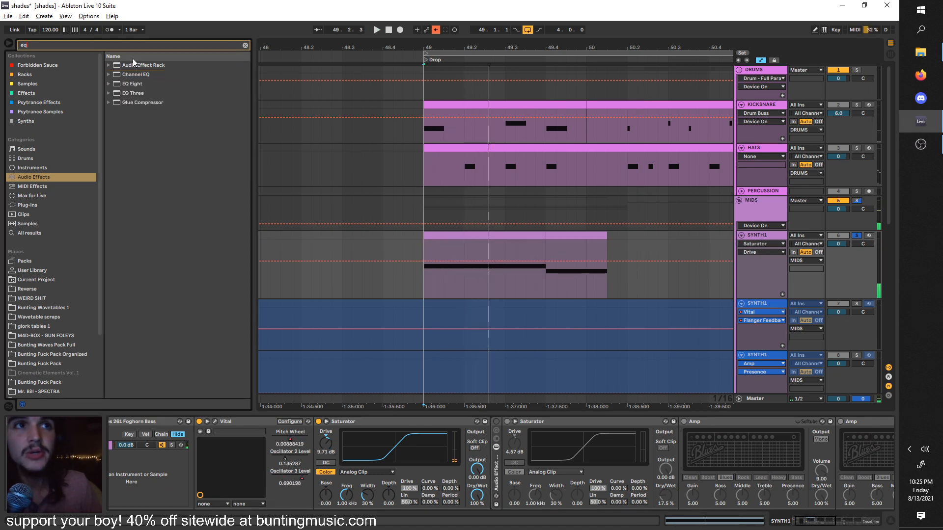
pyautogui.moveTo(132, 84); pyautogui.dragTo(499, 423)
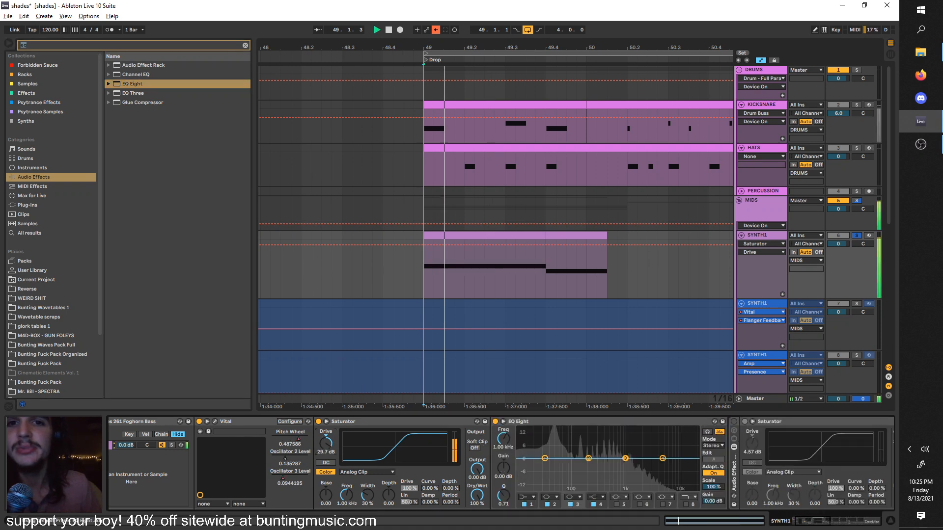
# Compare the bass with EQ Eight off and on while sweeping the Saturator's drive up to 36 dB and back down
pyautogui.click(496, 421)
pyautogui.press('space')
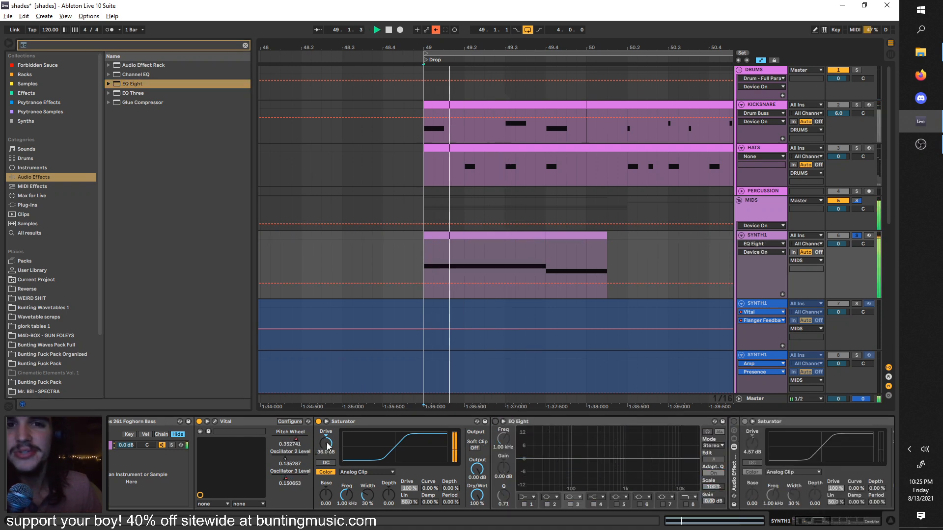
pyautogui.click(495, 421)
pyautogui.press('space')
pyautogui.press('space')
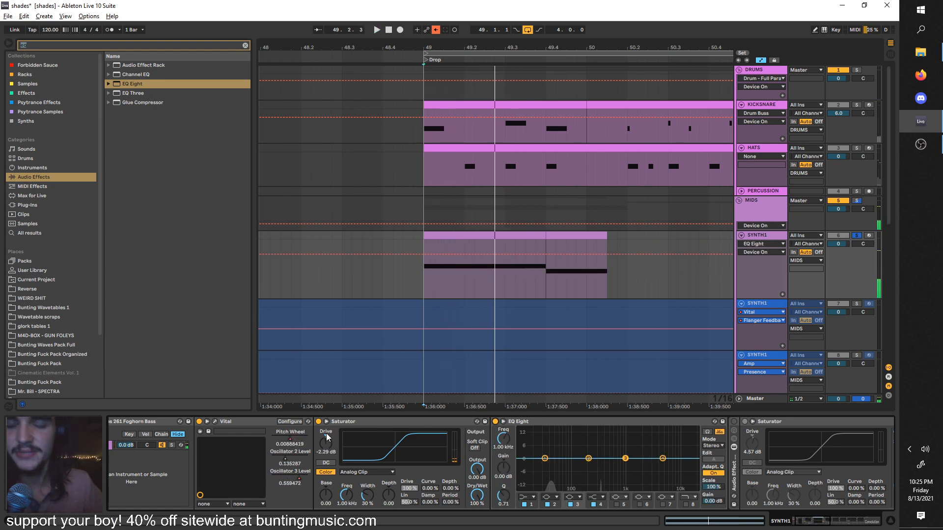
# Set the Saturator's drive to 14.9 dB while watching the added harmonics in EQ Eight's spectrum
pyautogui.moveTo(326, 442); pyautogui.dragTo(325, 422)
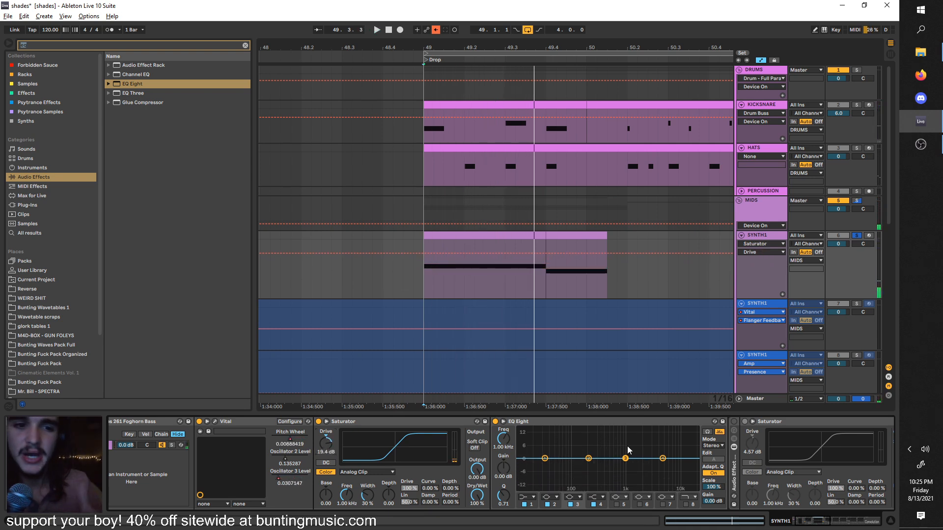
pyautogui.press('space')
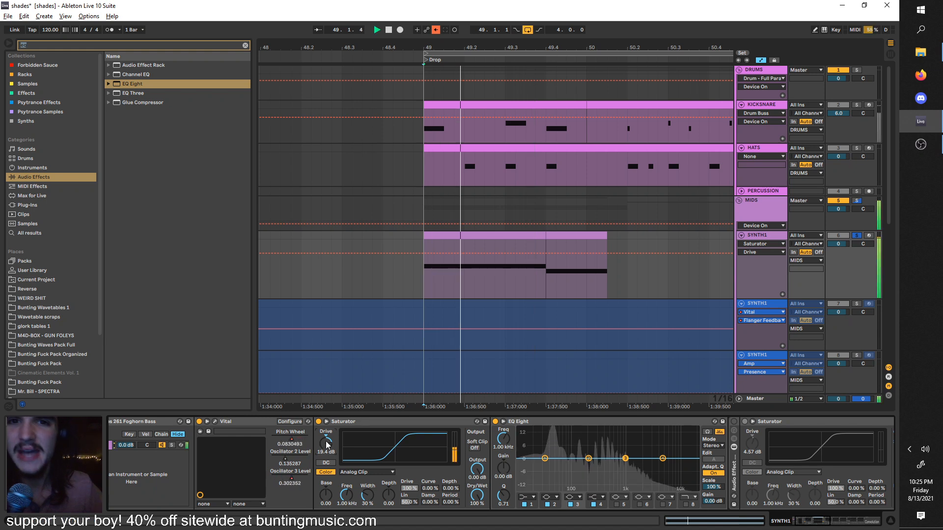
pyautogui.moveTo(325, 442); pyautogui.dragTo(325, 446)
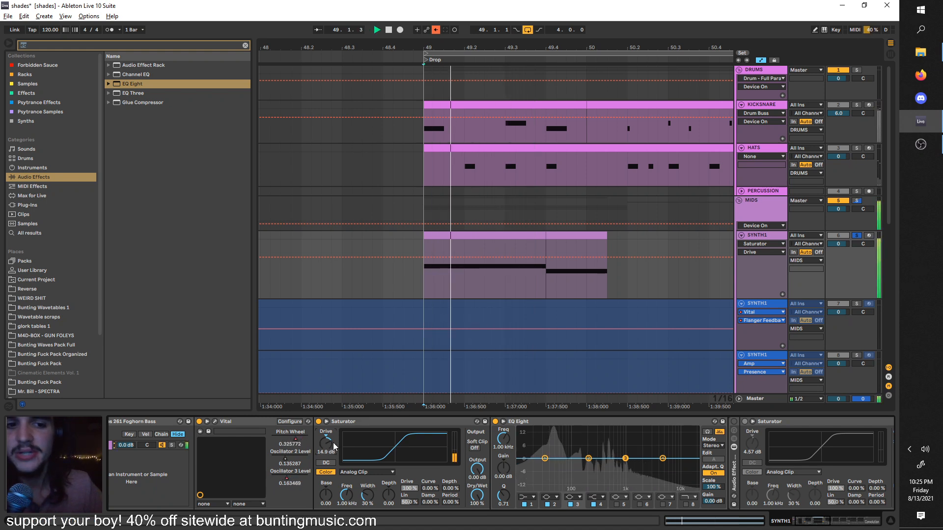
pyautogui.scroll(-2, 380, 463)
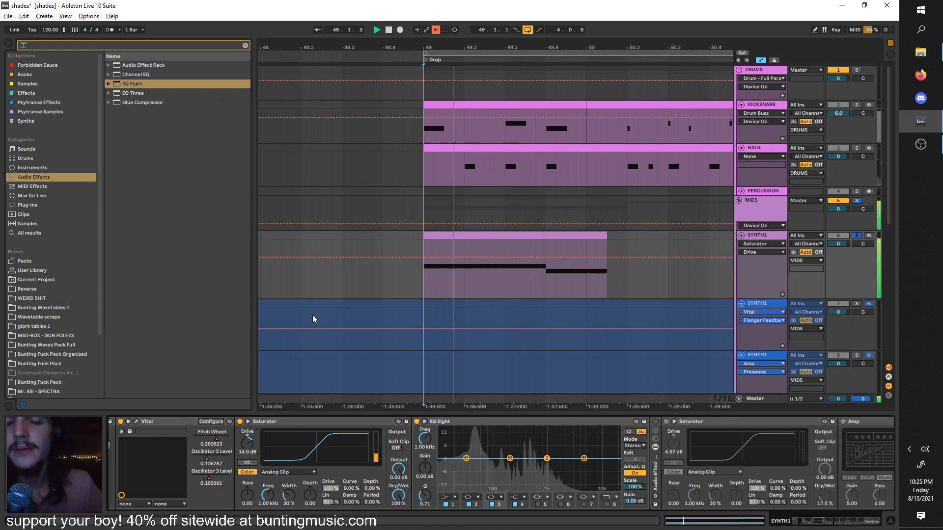
pyautogui.scroll(1, 324, 467)
pyautogui.scroll(2, 316, 479)
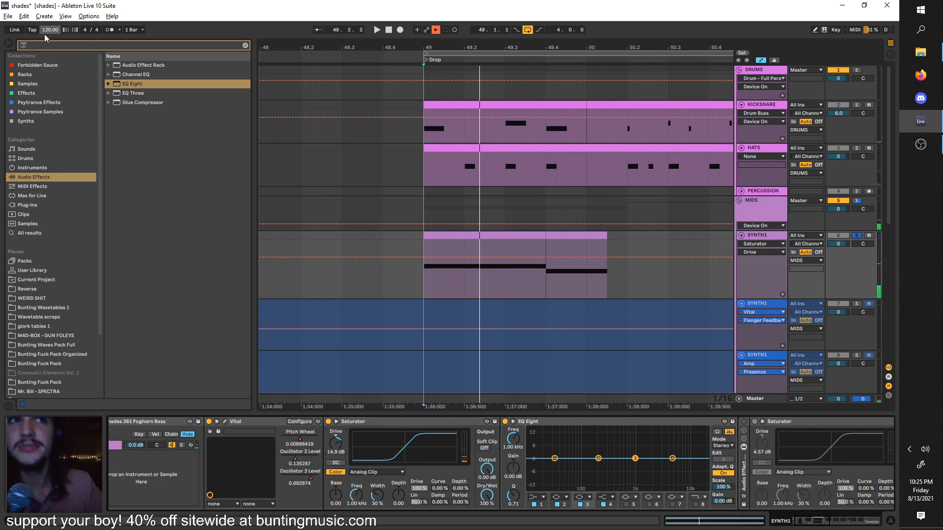
# Insert an Amp between the Saturator and EQ Eight and audition the bass through it
pyautogui.click(24, 45)
pyautogui.write('amp')
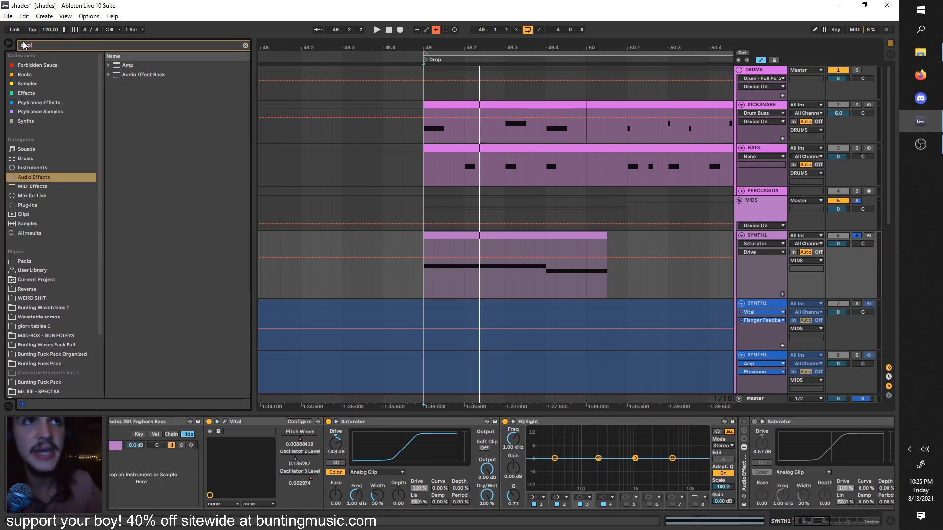
pyautogui.moveTo(126, 66); pyautogui.dragTo(493, 476)
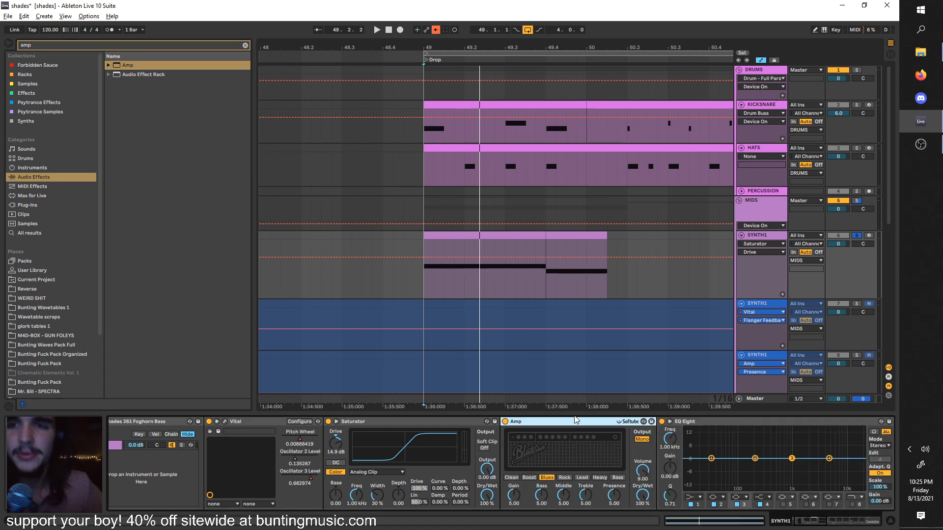
pyautogui.press('space')
pyautogui.press('space')
pyautogui.press('space')
pyautogui.press('space')
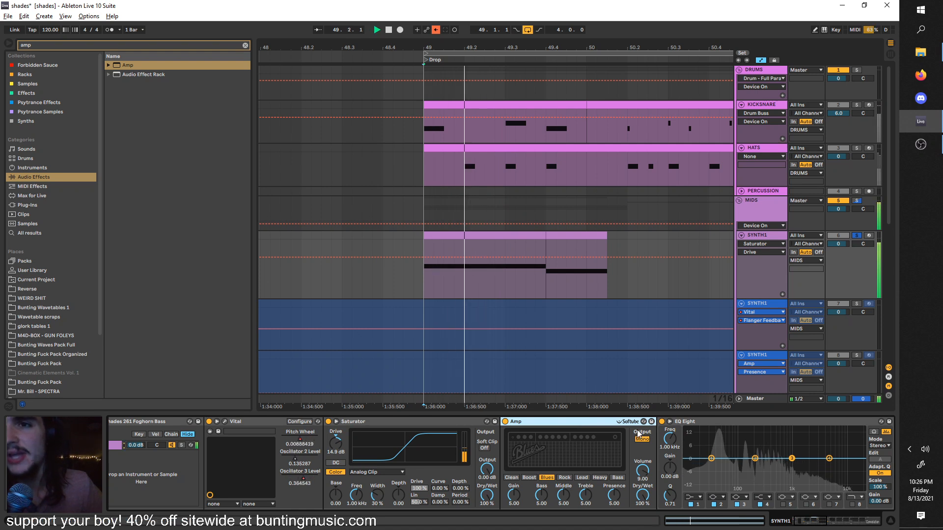
# Duplicate the Amp twice to chain three in a row and play the result
pyautogui.hotkey('ctrl', 'd')
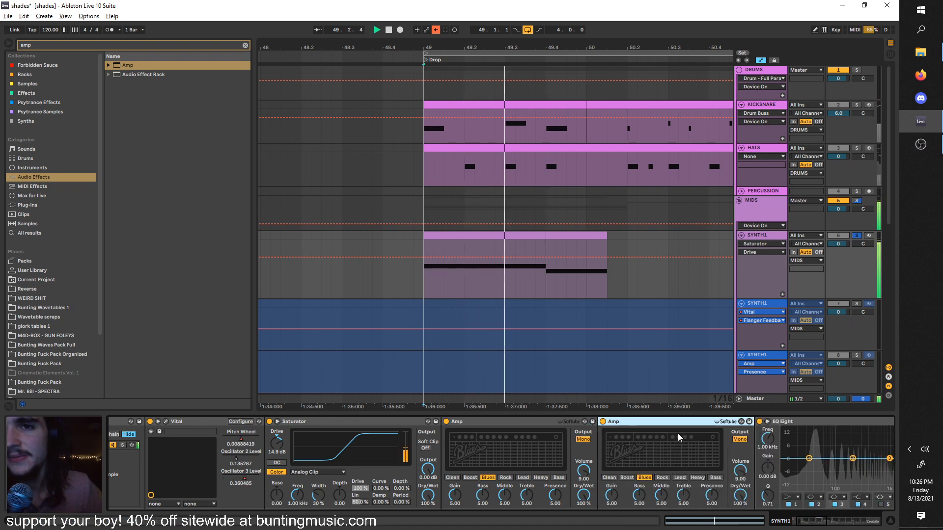
pyautogui.hotkey('ctrl', 'd')
pyautogui.press('space')
pyautogui.press('space')
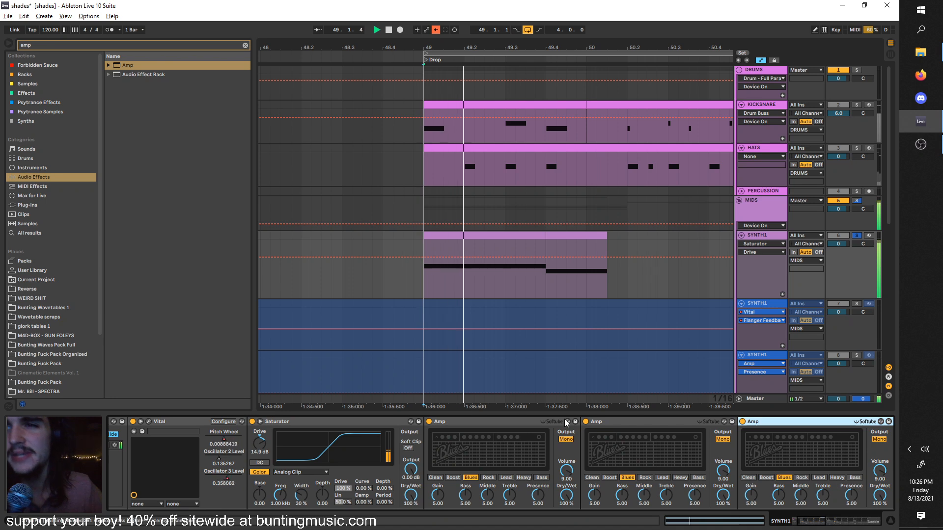
# Audition the Lead and Bass models on the first Amp, settle on Clean, and set its gain to 4.52
pyautogui.click(504, 477)
pyautogui.press('space')
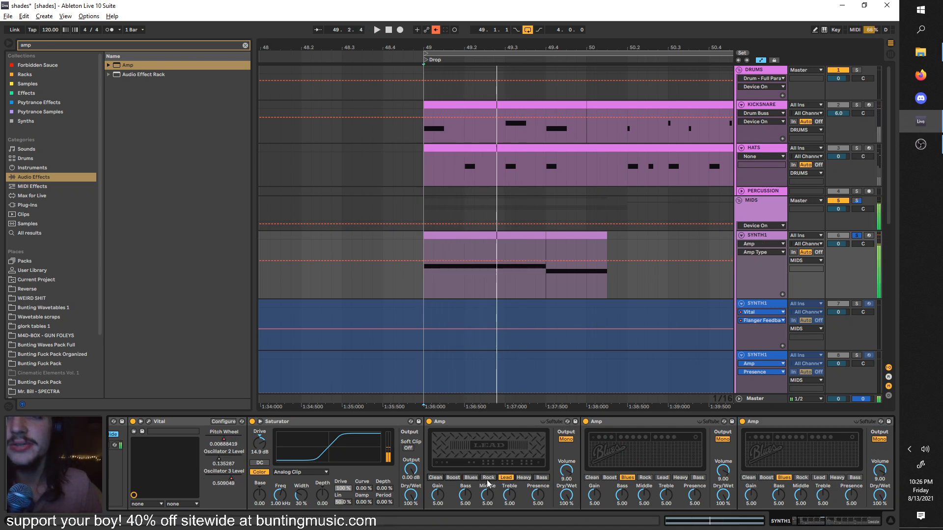
pyautogui.press('space')
pyautogui.click(541, 478)
pyautogui.press('space')
pyautogui.press('space')
pyautogui.click(440, 477)
pyautogui.press('space')
pyautogui.press('space')
pyautogui.moveTo(437, 495); pyautogui.dragTo(437, 497)
pyautogui.press('space')
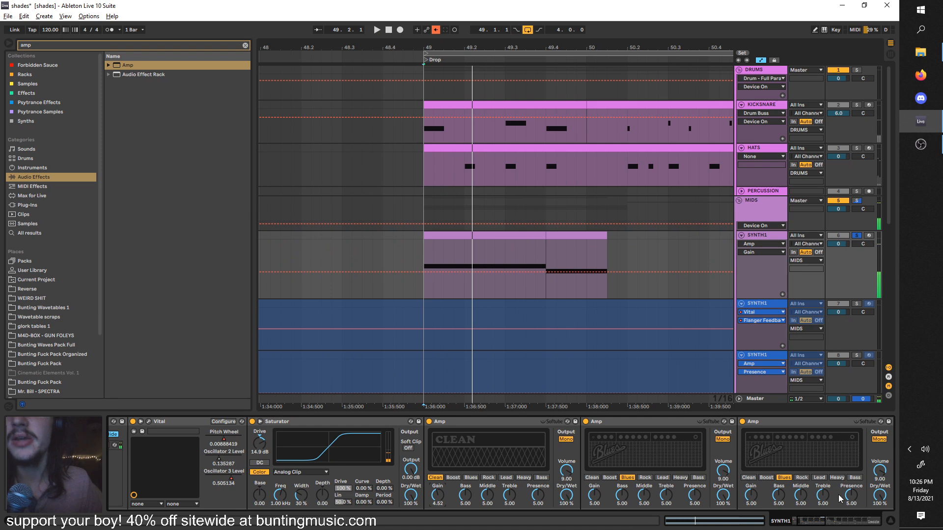
# Lower the dry/wet of the three Amps to 34.1%, 55.6% and 12.7% in chain order, checking by ear
pyautogui.scroll(-10, 839, 501)
pyautogui.moveTo(684, 496); pyautogui.dragTo(684, 519)
pyautogui.press('space')
pyautogui.moveTo(526, 495); pyautogui.dragTo(526, 527)
pyautogui.press('space')
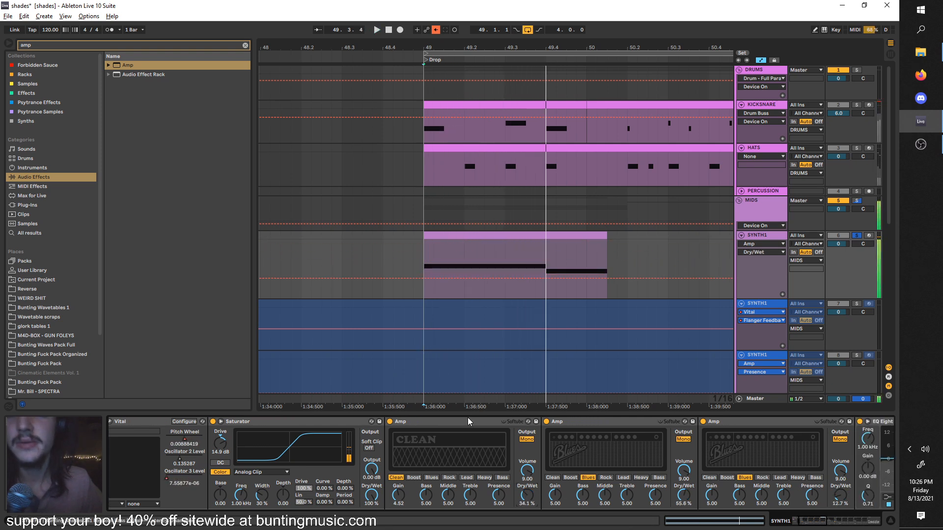
# Delete the three demo Amps and the Saturator in front of the EQ Eight
pyautogui.scroll(-6, 464, 464)
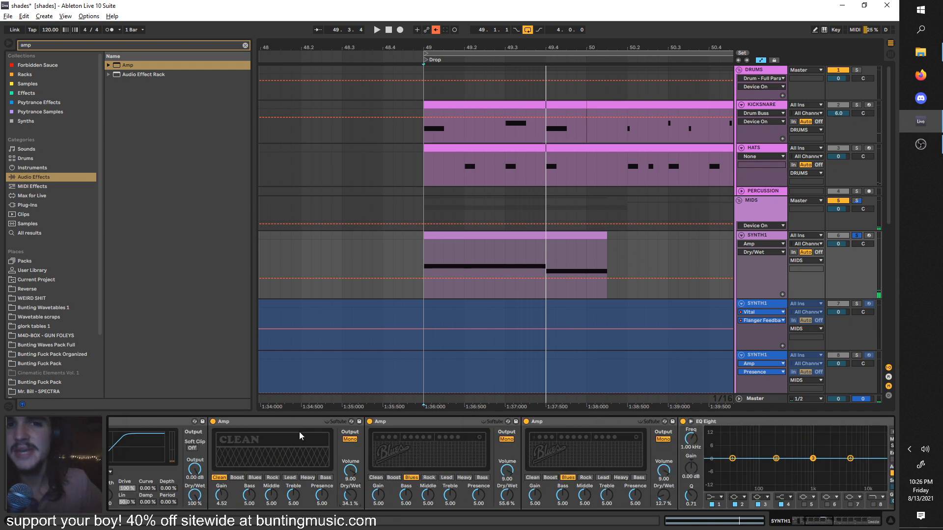
pyautogui.click(296, 420)
pyautogui.press('Delete')
pyautogui.press('Delete')
pyautogui.press('Delete')
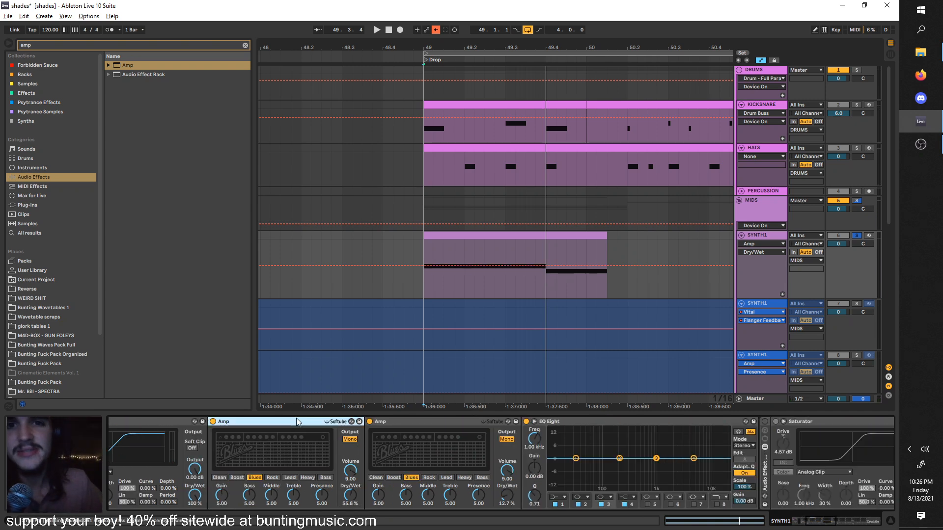
pyautogui.click(192, 427)
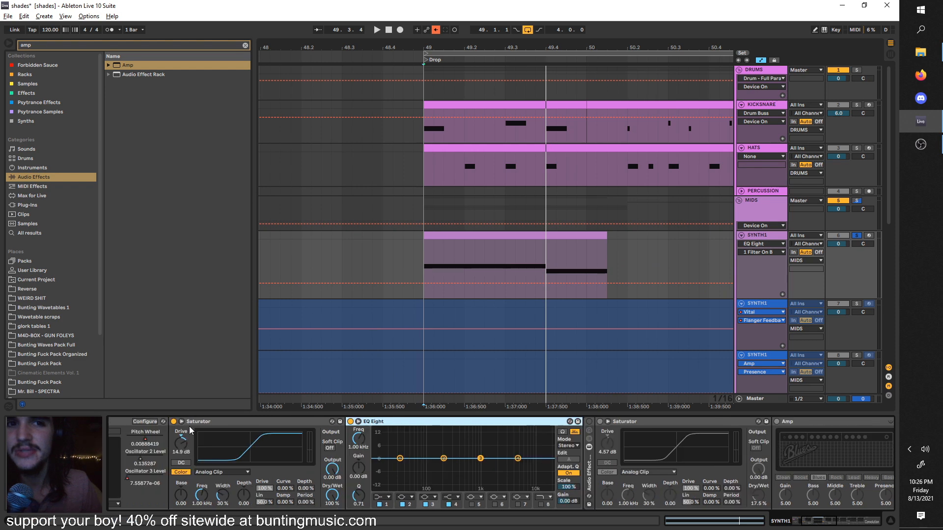
pyautogui.press('Delete')
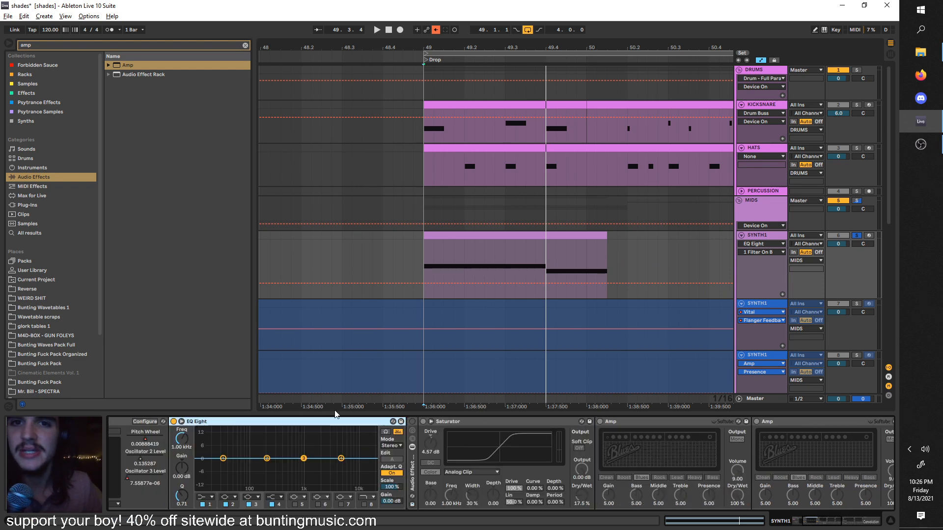
# Switch the original audio effect rack back on and play the bass through it
pyautogui.scroll(-4, 343, 431)
pyautogui.press('space')
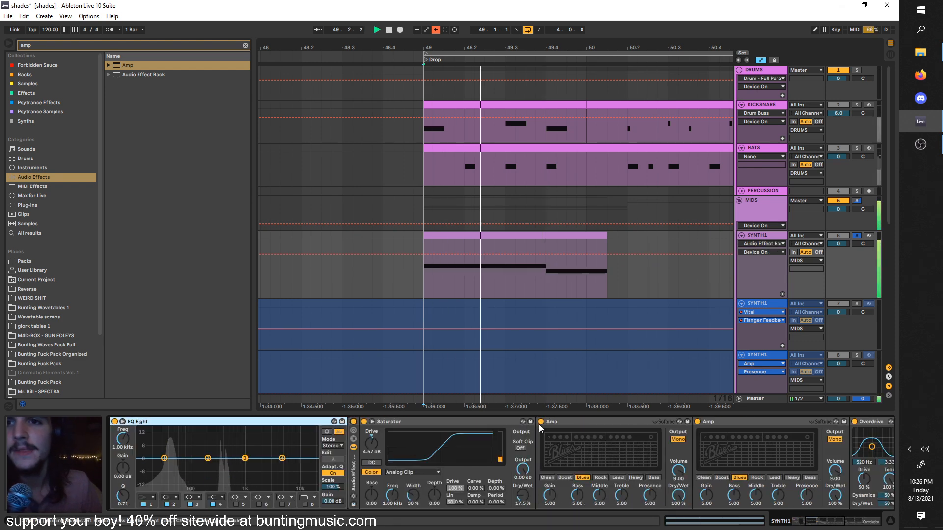
pyautogui.press('space')
pyautogui.scroll(3, 256, 423)
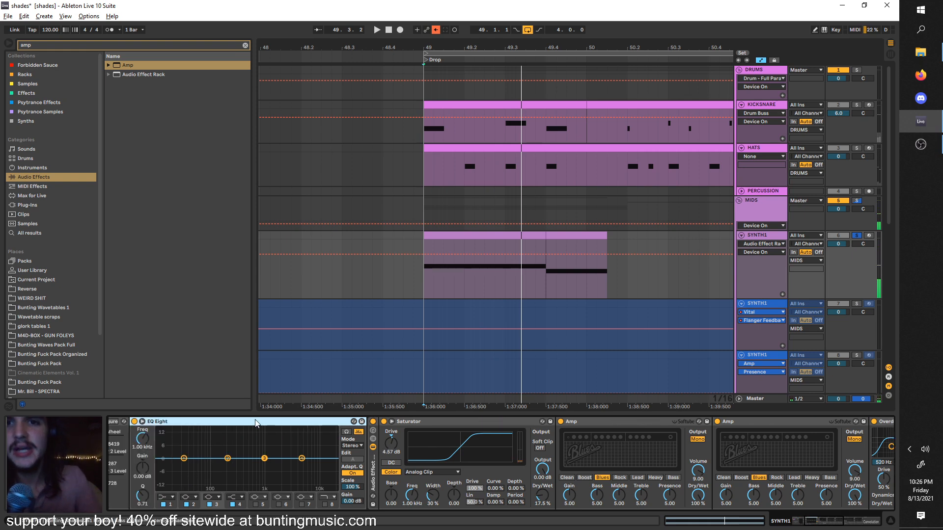
# Remove the EQ Eight and audition the rack's Saturator with its drive pushed to about 38 dB, restoring it to 4.57 dB
pyautogui.scroll(-9, 256, 423)
pyautogui.press('space')
pyautogui.moveTo(133, 444); pyautogui.dragTo(131, 446)
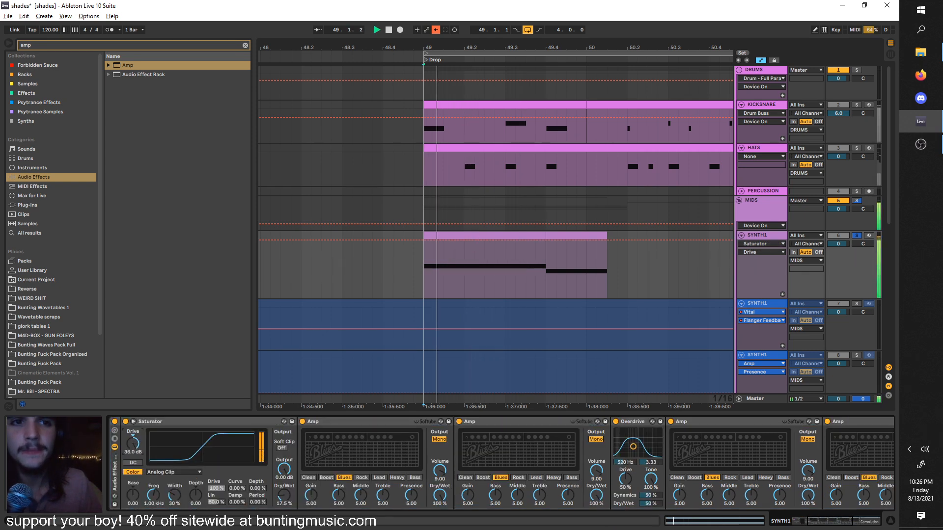
pyautogui.press('space')
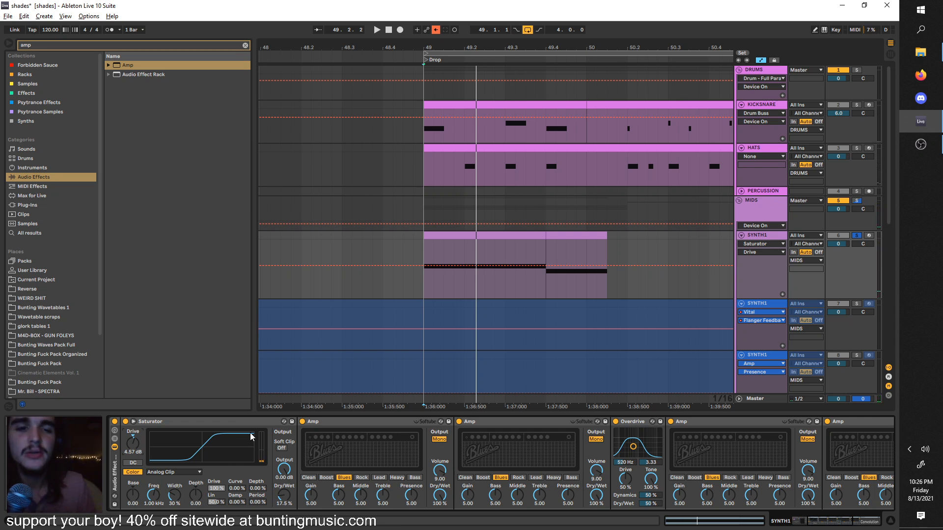
# Compare the bass with the rack's Amps and Overdrive each bypassed, switching every device back on
pyautogui.scroll(3, 229, 453)
pyautogui.scroll(4, 229, 453)
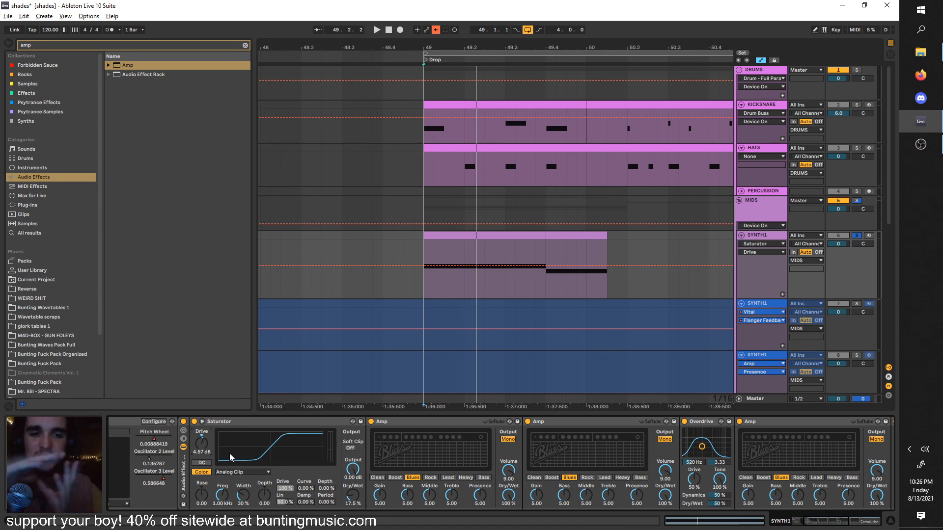
pyautogui.press('space')
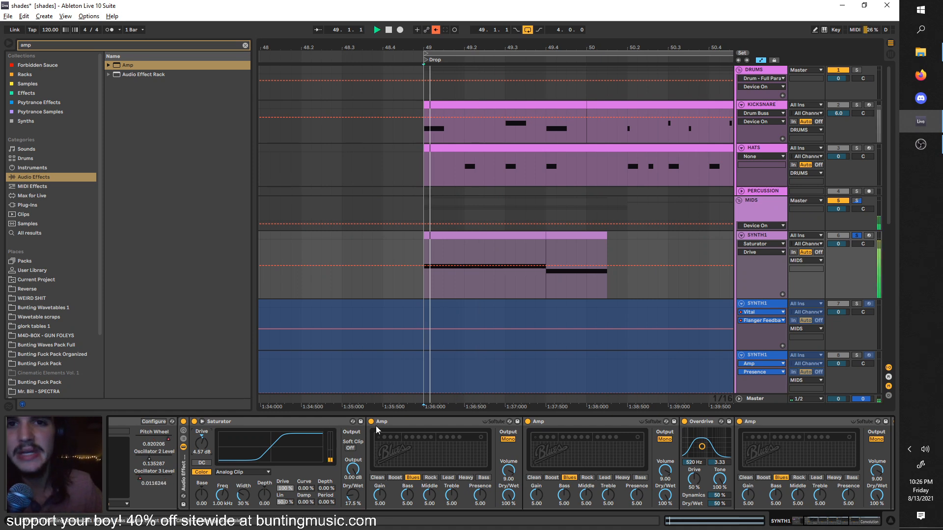
pyautogui.click(372, 429)
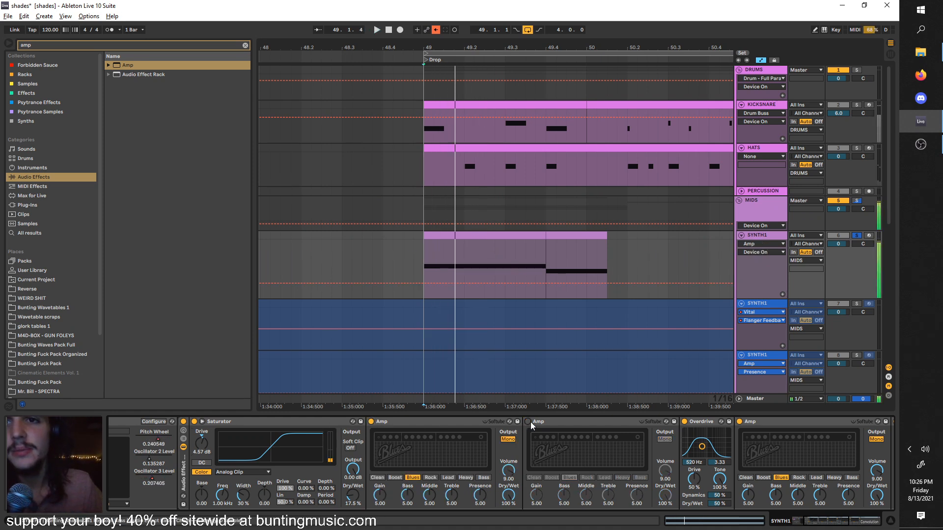
pyautogui.press('space')
pyautogui.hscroll(10, 540, 435)
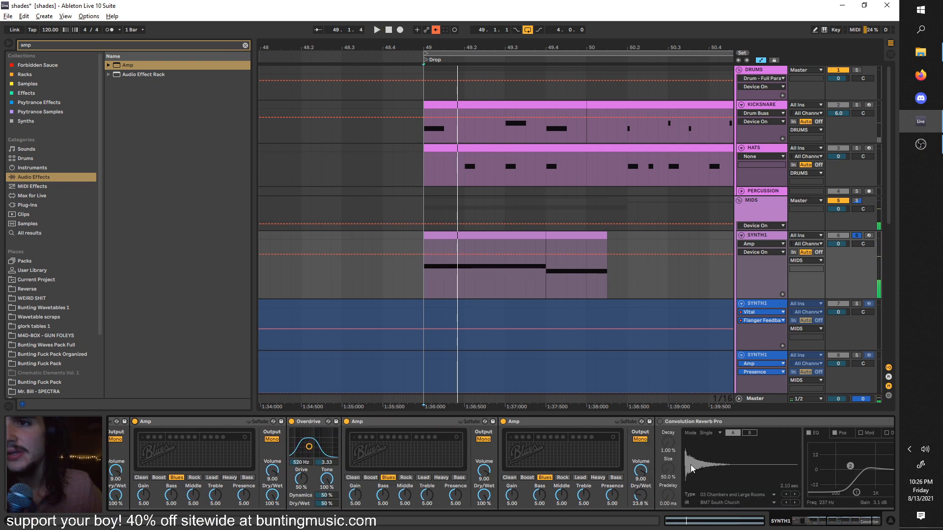
pyautogui.hscroll(-5, 461, 437)
pyautogui.click(466, 449)
pyautogui.press('space')
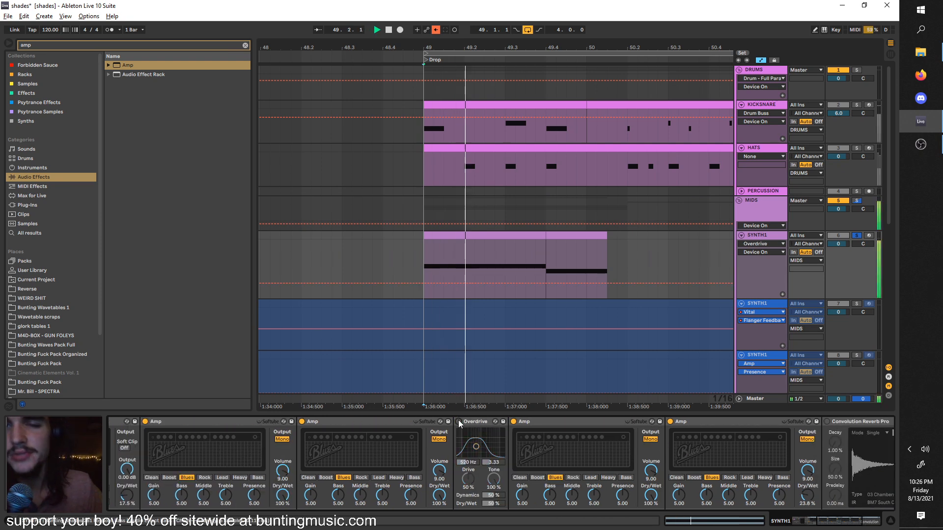
# Search for "over", insert an Overdrive between Vital and the effect rack, and bypass the rack
pyautogui.hscroll(-8, 467, 450)
pyautogui.click(49, 45)
pyautogui.write('over')
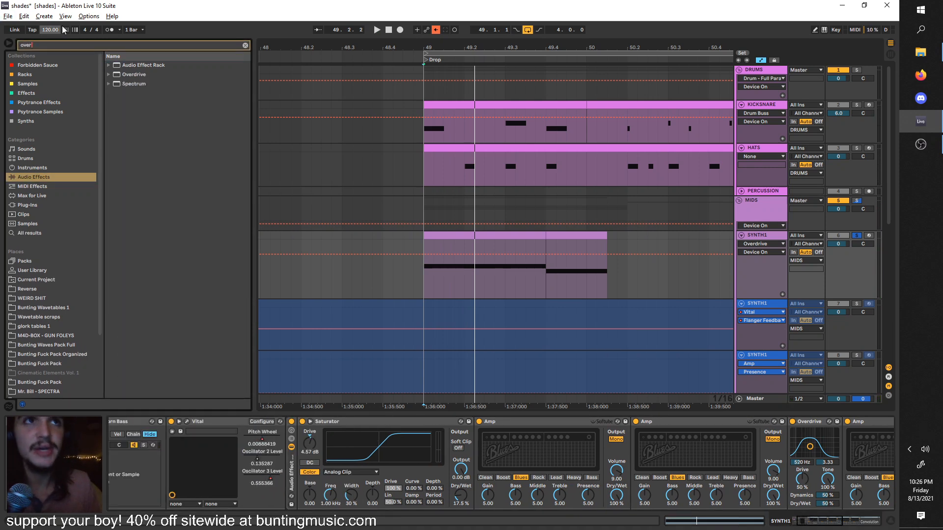
pyautogui.moveTo(118, 77); pyautogui.dragTo(290, 427)
pyautogui.press('space')
pyautogui.click(347, 421)
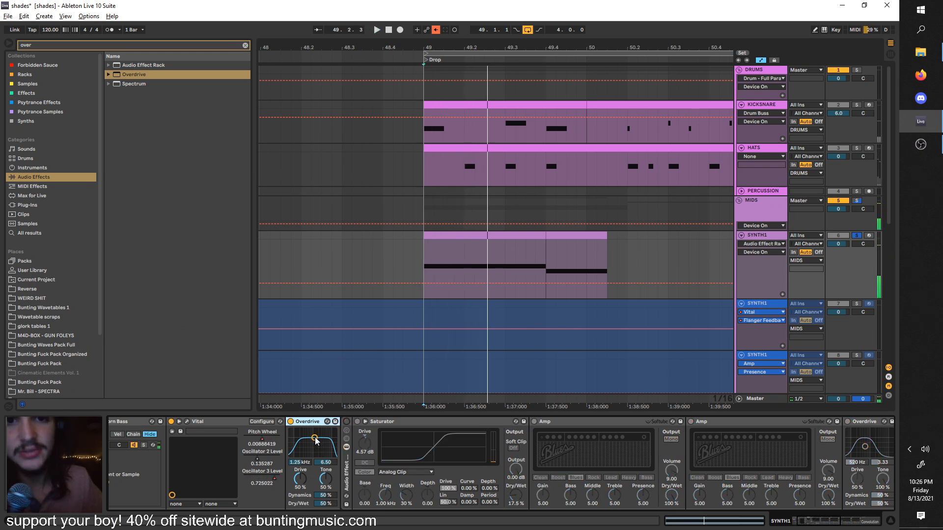
# Sweep the new Overdrive's filter band to 280 Hz with width 0.50 and up to 966 Hz with width 4.40 while playing
pyautogui.moveTo(315, 438); pyautogui.dragTo(303, 455)
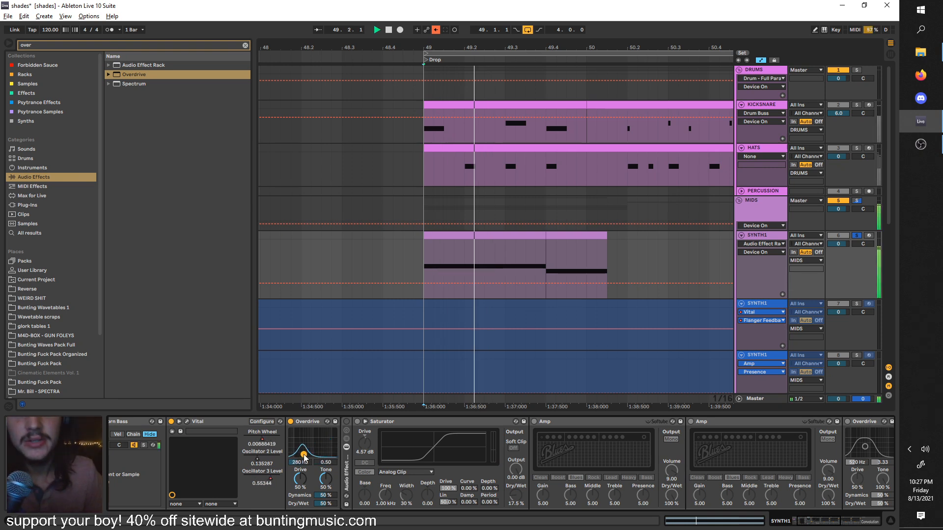
pyautogui.press('space')
pyautogui.press('space')
pyautogui.moveTo(308, 452)
pyautogui.mouseDown()
pyautogui.moveTo(294, 447)
pyautogui.moveTo(312, 444)
pyautogui.mouseUp()
pyautogui.press('space')
pyautogui.press('space')
pyautogui.press('space')
pyautogui.press('space')
pyautogui.press('space')
pyautogui.press('space')
pyautogui.press('space')
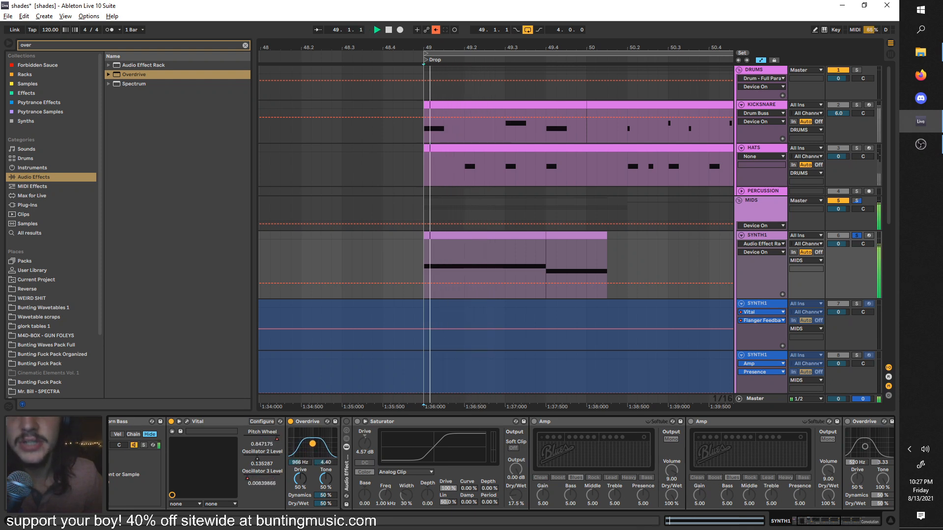
pyautogui.press('space')
pyautogui.press('space')
pyautogui.press('space')
# Set the Overdrive's band to 321 Hz with width 2.63, drive to 67% and tone to 100%, checking by ear
pyautogui.moveTo(312, 444); pyautogui.dragTo(323, 461)
pyautogui.press('space')
pyautogui.press('space')
pyautogui.press('space')
pyautogui.press('space')
pyautogui.press('space')
pyautogui.press('space')
pyautogui.press('space')
pyautogui.press('space')
pyautogui.press('space')
pyautogui.press('space')
pyautogui.press('space')
pyautogui.press('space')
pyautogui.press('space')
pyautogui.press('space')
pyautogui.press('space')
pyautogui.press('space')
pyautogui.press('space')
pyautogui.press('space')
pyautogui.press('space')
pyautogui.press('space')
pyautogui.press('space')
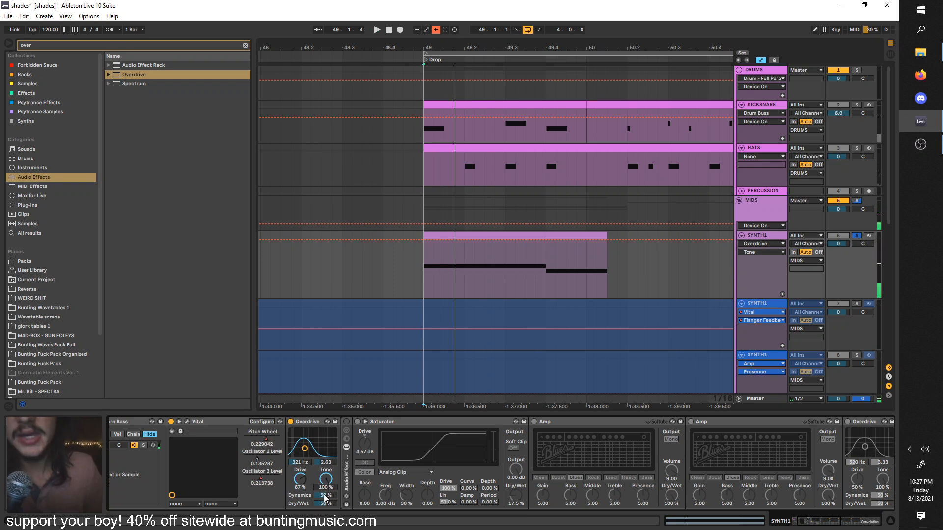
# Set the Overdrive's dynamics to 52% and compare its dry/wet at 70%, 19% and 100% against the playing bass
pyautogui.press('space')
pyautogui.press('space')
pyautogui.press('space')
pyautogui.moveTo(325, 494)
pyautogui.mouseDown()
pyautogui.moveTo(327, 513)
pyautogui.moveTo(325, 494)
pyautogui.mouseUp()
pyautogui.press('space')
pyautogui.press('space')
pyautogui.press('space')
pyautogui.press('space')
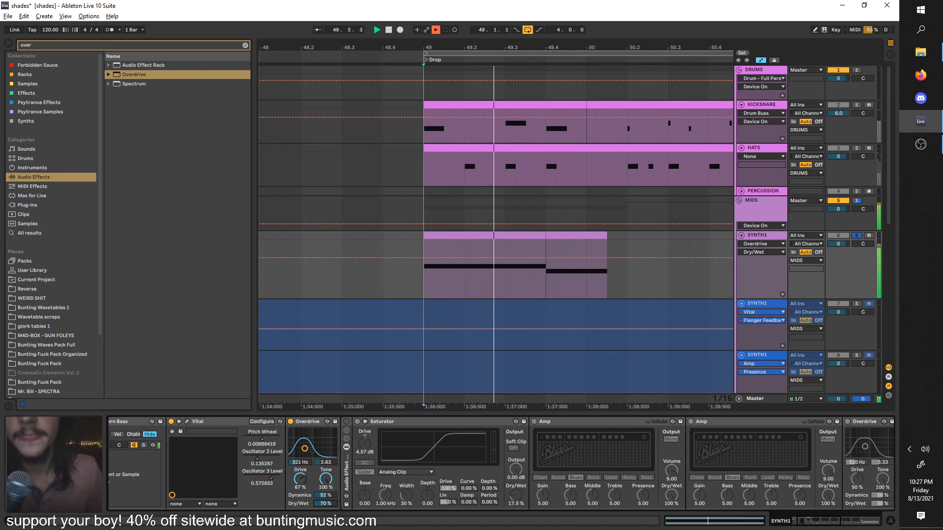
pyautogui.press('space')
pyautogui.press('space')
pyautogui.moveTo(326, 503); pyautogui.dragTo(326, 508)
pyautogui.press('space')
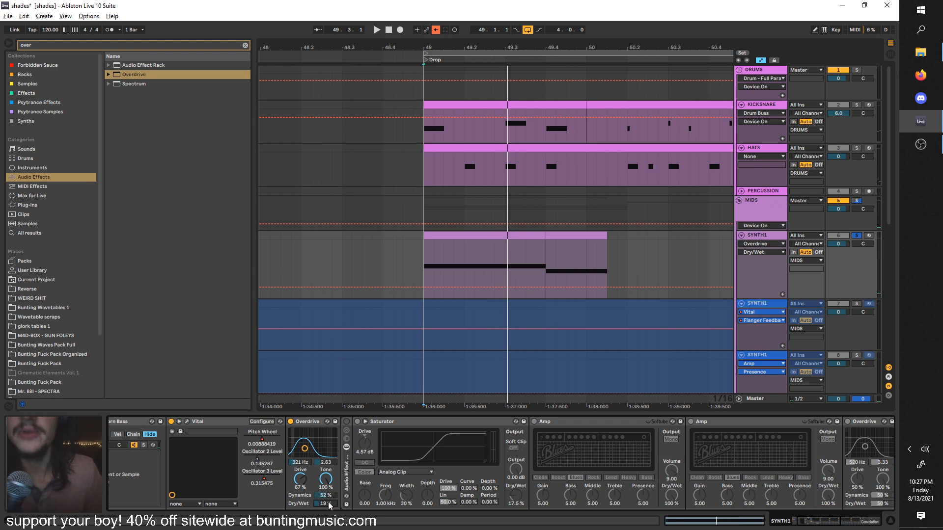
pyautogui.press('space')
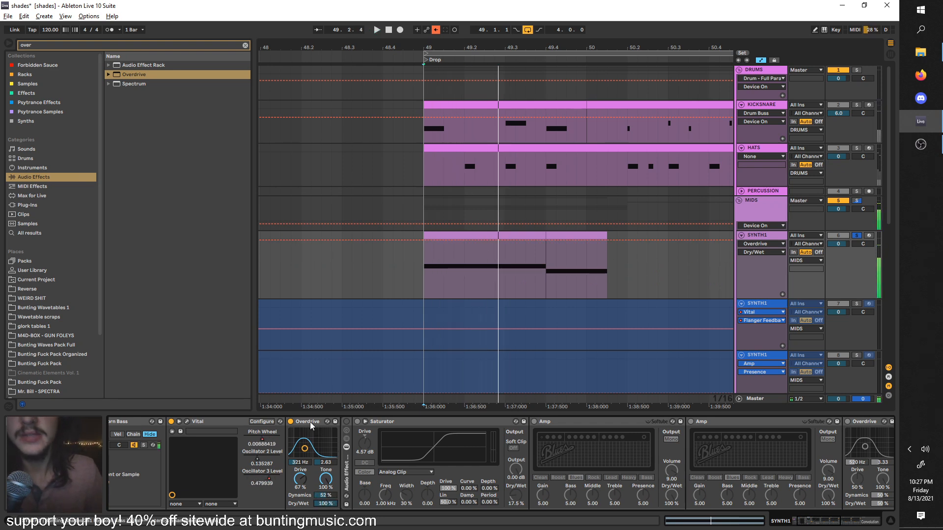
# Delete the demo Overdrive after Vital and switch the effect rack back on
pyautogui.click(302, 423)
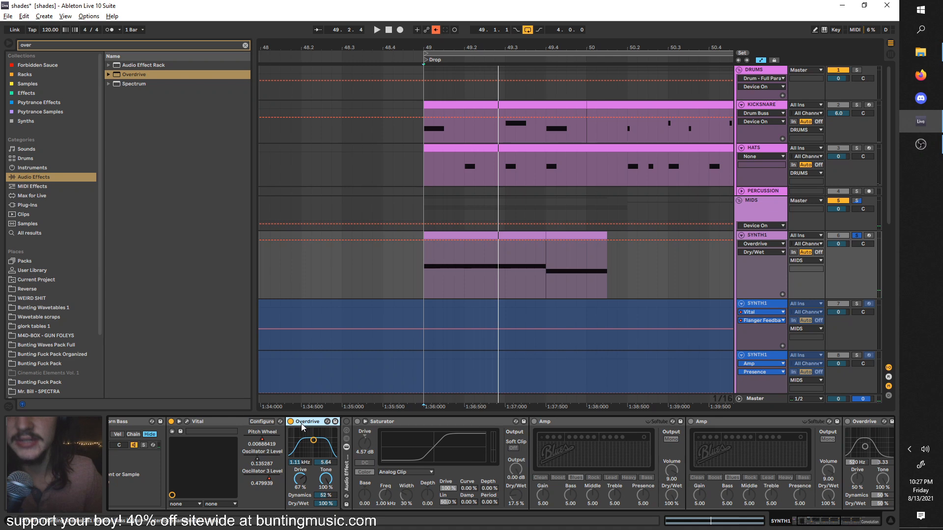
pyautogui.press('Delete')
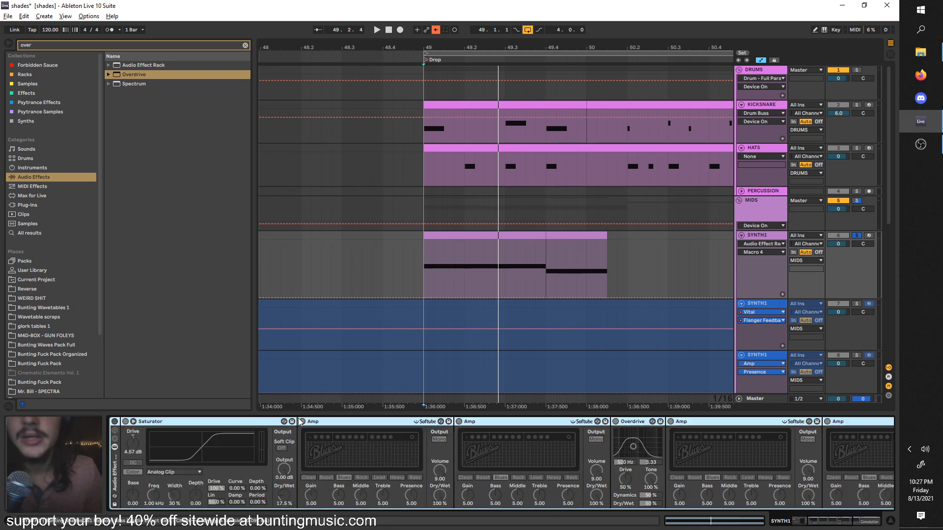
pyautogui.hscroll(2, 300, 461)
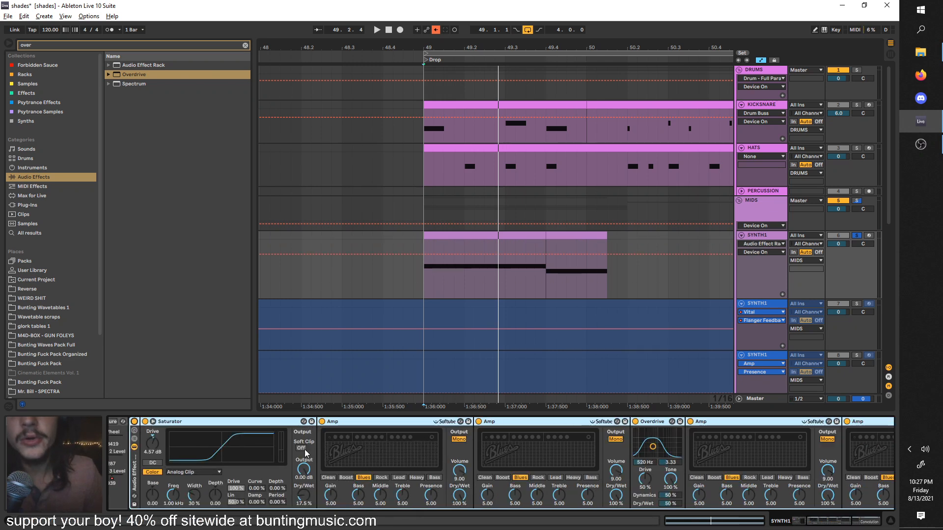
# Play the bass while reviewing the rack's Amps and Overdrive, and check the device chain on the second SYNTH1 track
pyautogui.click(372, 419)
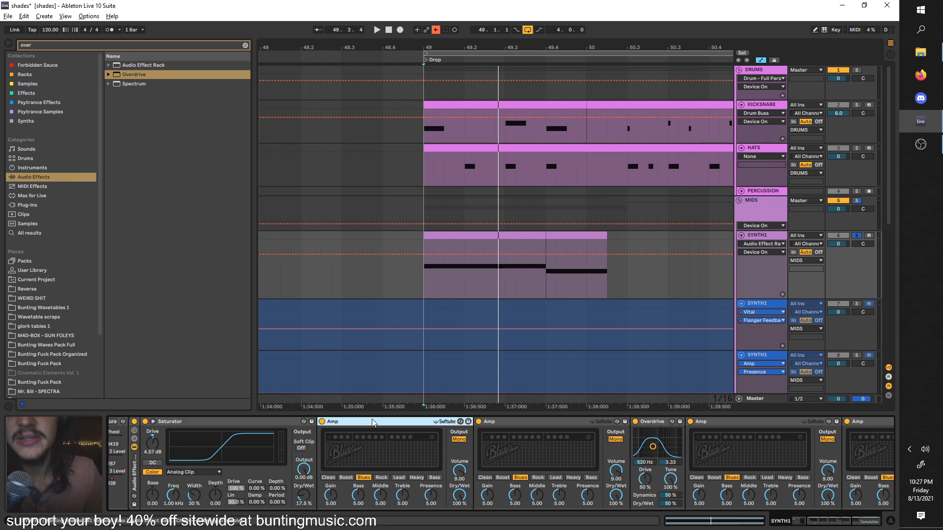
pyautogui.click(550, 420)
pyautogui.hscroll(4, 589, 449)
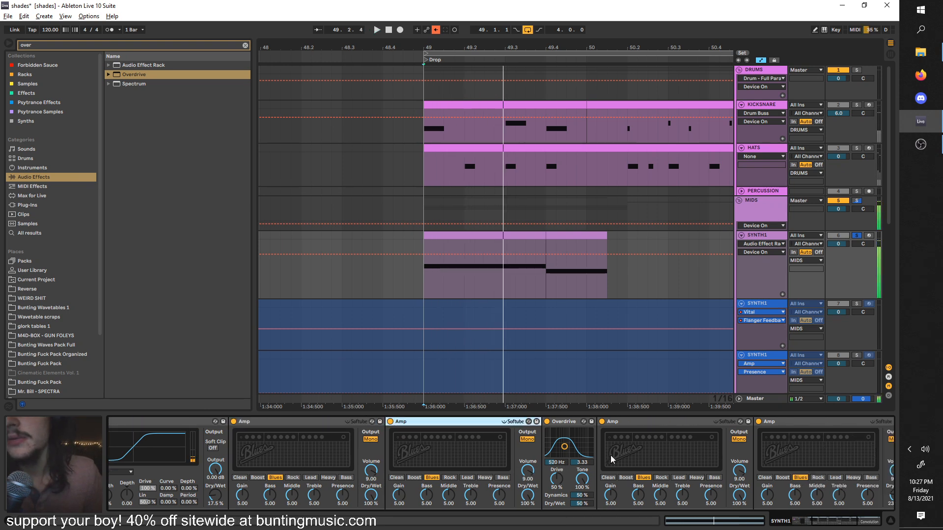
pyautogui.hscroll(2, 591, 453)
pyautogui.hscroll(2, 591, 453)
pyautogui.press('space')
pyautogui.keyDown('ctrl'); pyautogui.scroll(-3, 622, 318); pyautogui.keyUp('ctrl')
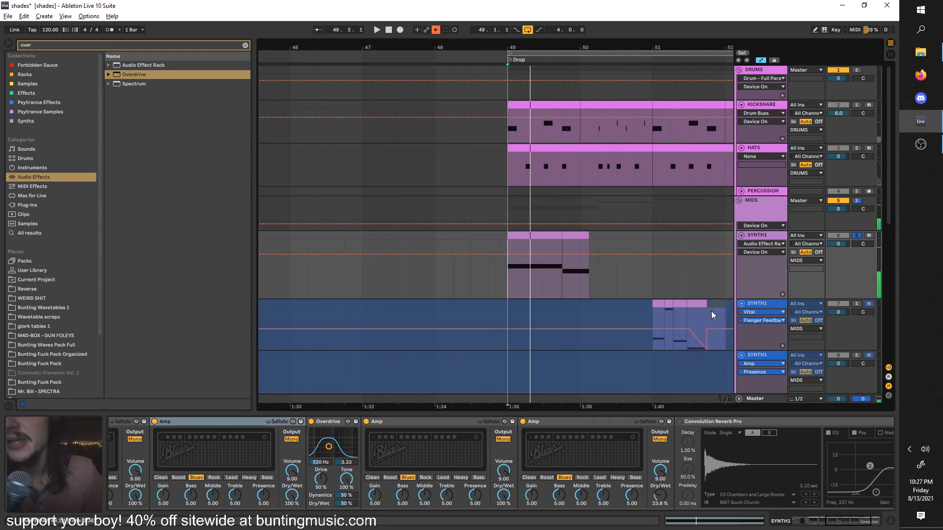
pyautogui.click(758, 305)
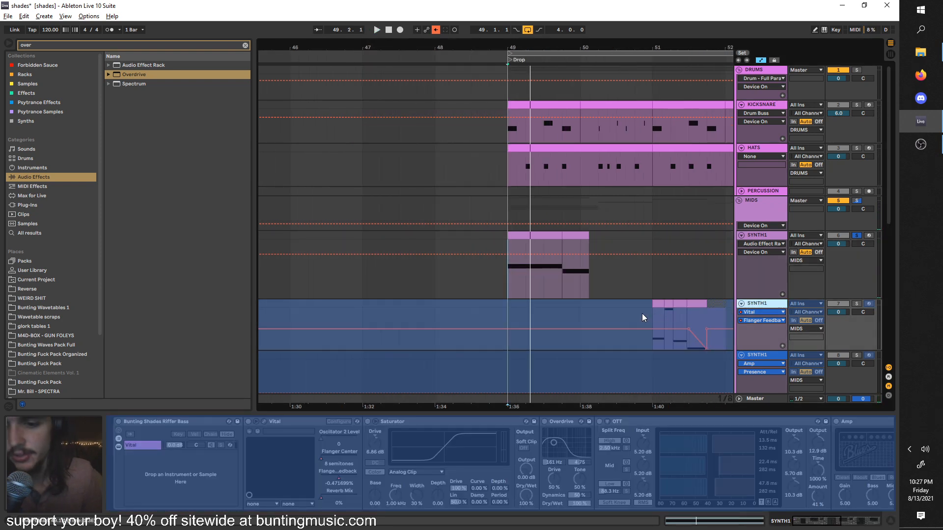
pyautogui.click(771, 262)
# Enable Convolution Reverb Pro on the first SYNTH1 track and audition the clip's start and its second note through it
pyautogui.click(697, 421)
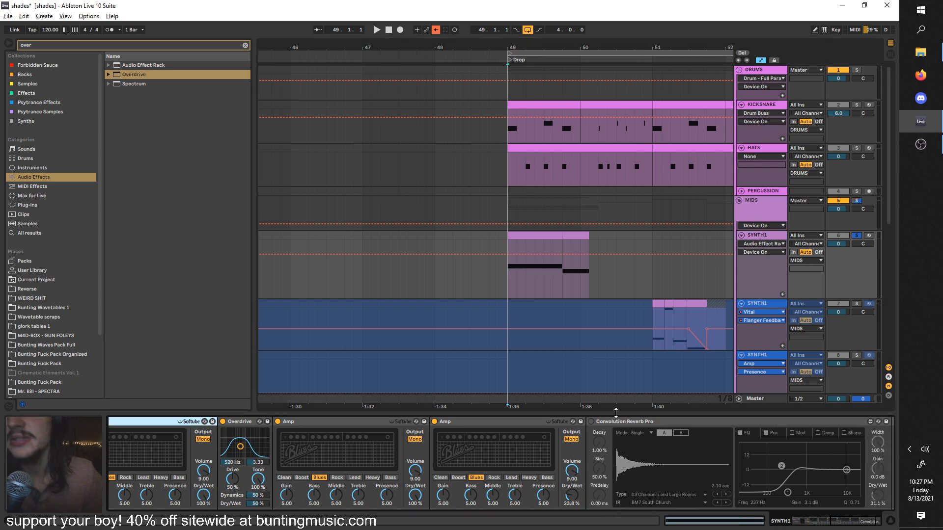
pyautogui.click(592, 422)
pyautogui.press('space')
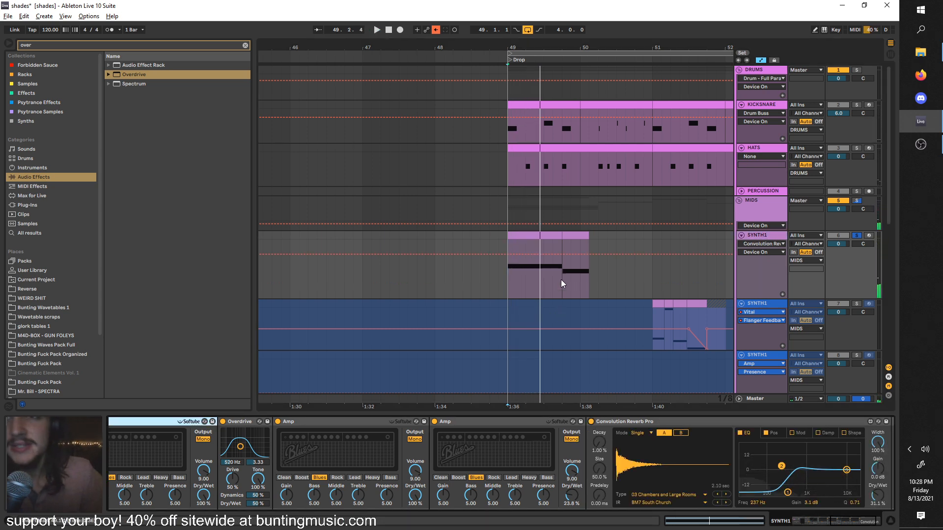
pyautogui.click(563, 281)
pyautogui.press('space')
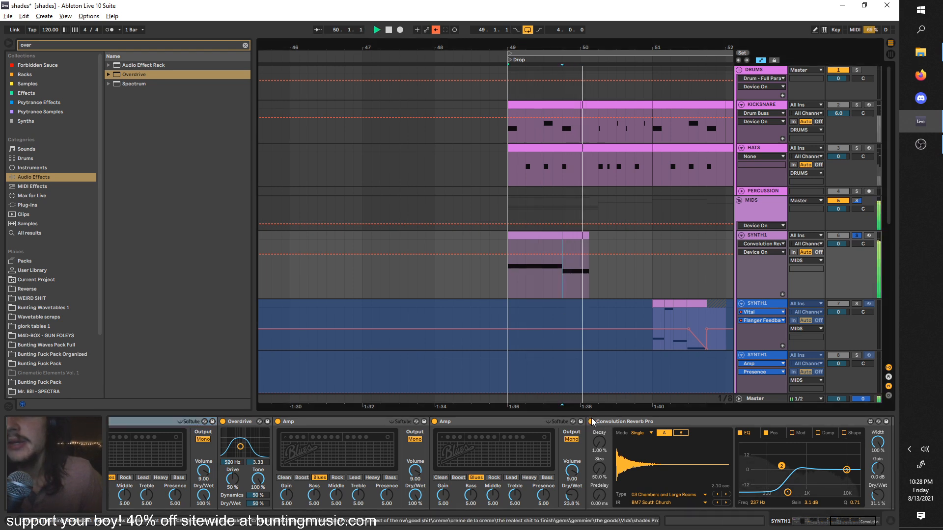
pyautogui.press('space')
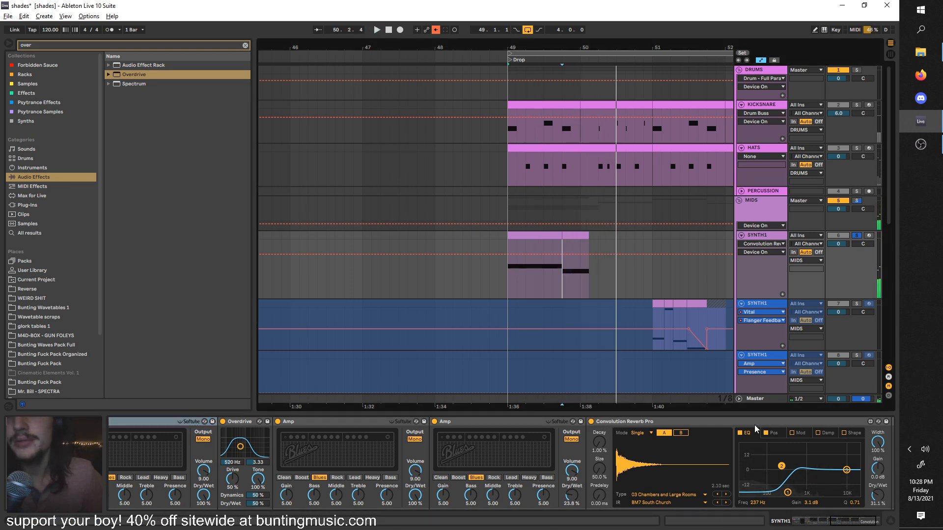
pyautogui.hotkey('ctrl', 'f')
pyautogui.press('BackSpace')
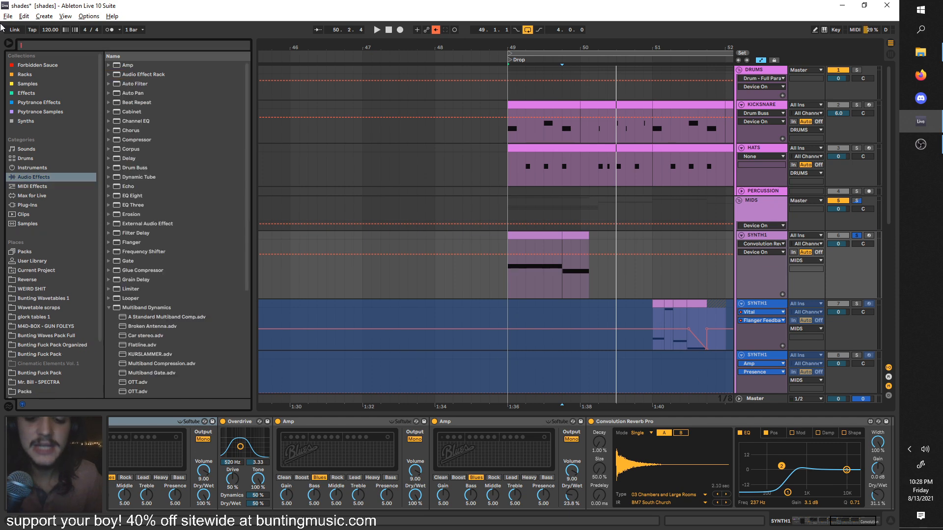
pyautogui.write('rev')
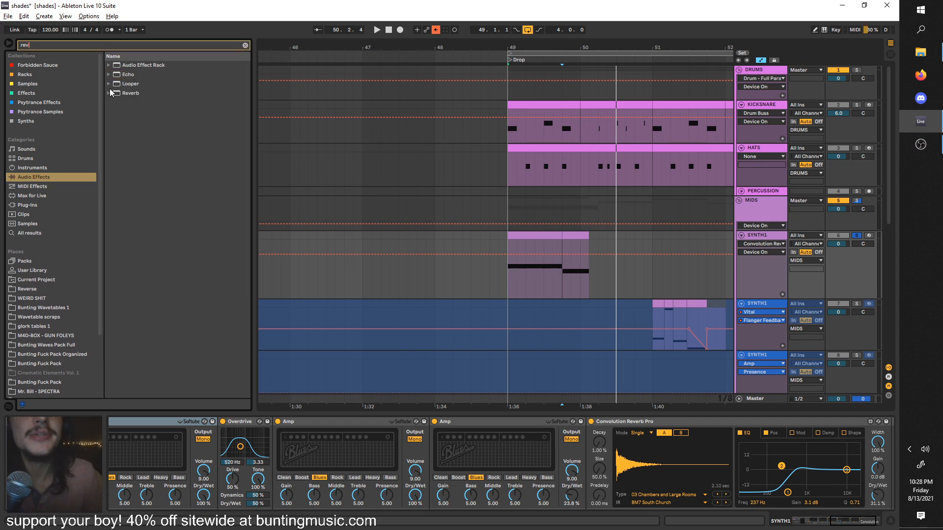
pyautogui.click(245, 45)
# Find Convolution Reverb Pro among the Max for Live audio effects by filtering for "pro", and collapse its preset list
pyautogui.click(61, 198)
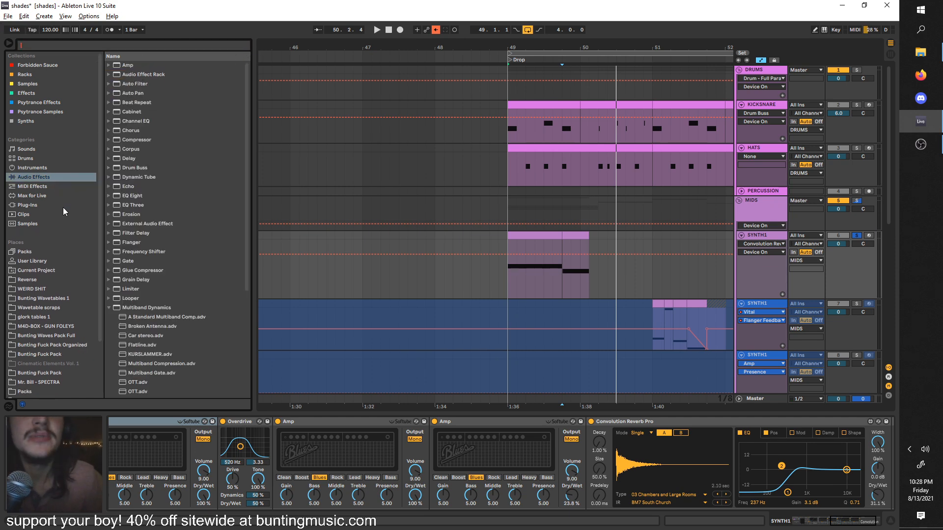
pyautogui.click(107, 83)
pyautogui.click(108, 84)
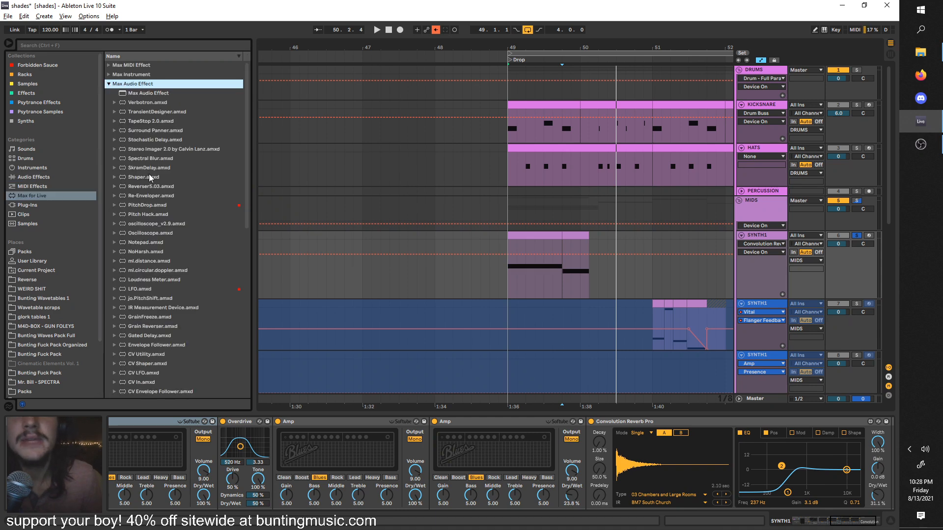
pyautogui.scroll(-3, 146, 163)
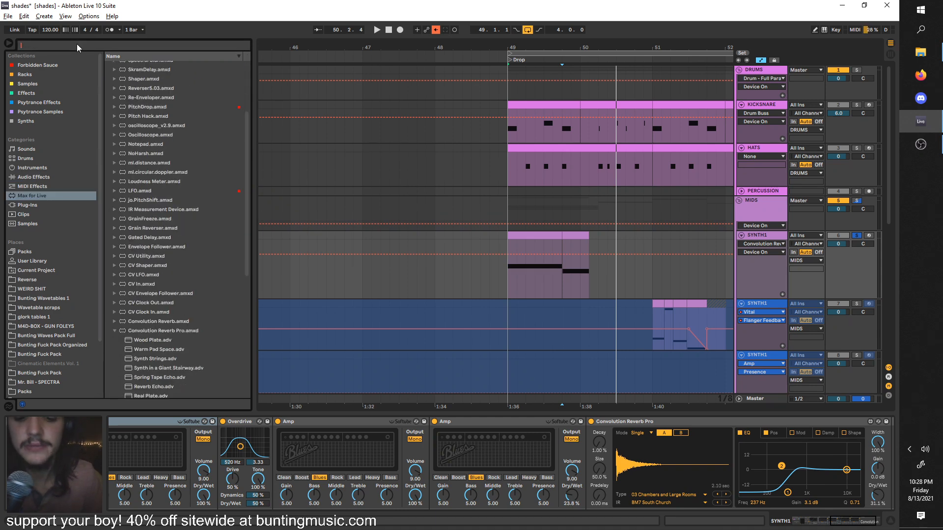
pyautogui.write('pro')
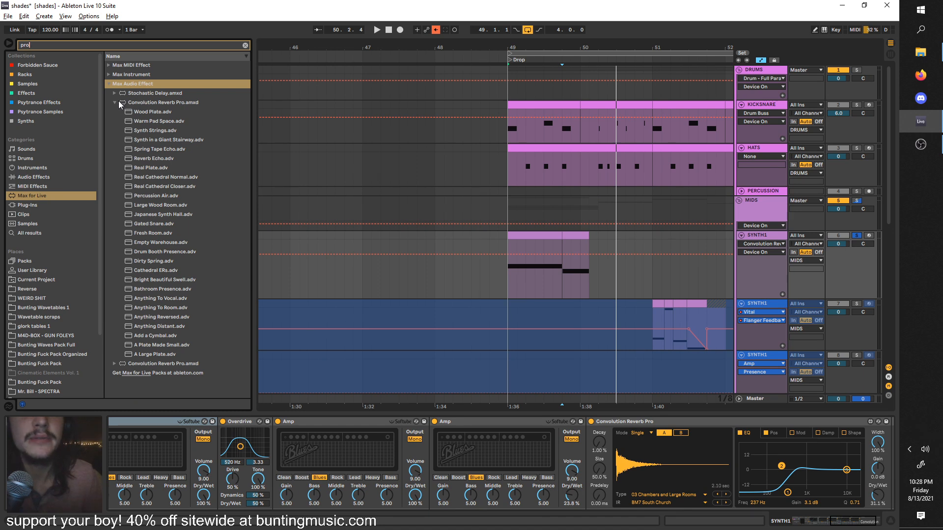
pyautogui.click(119, 103)
# Load the Stairwell impulse response from 01 Real Places in Convolution Reverb Pro and play the bass through it
pyautogui.scroll(-1, 865, 472)
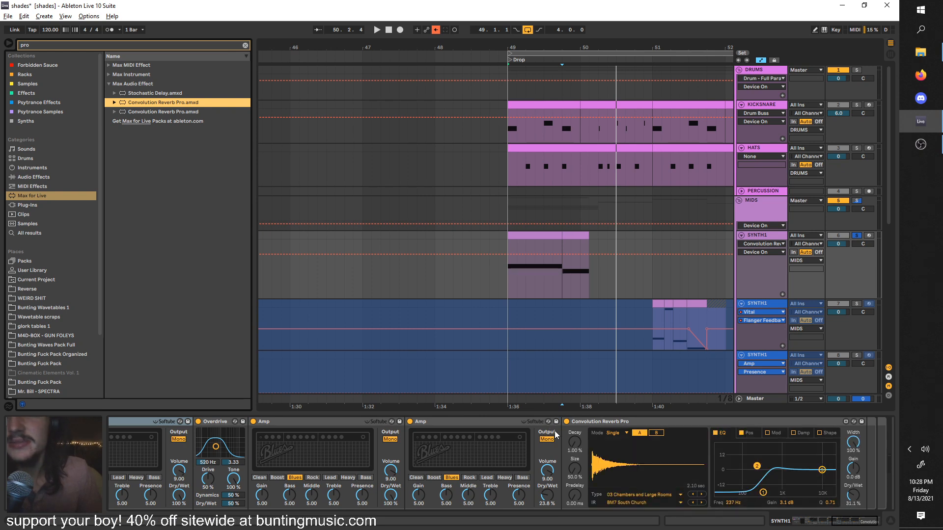
pyautogui.scroll(-2, 565, 437)
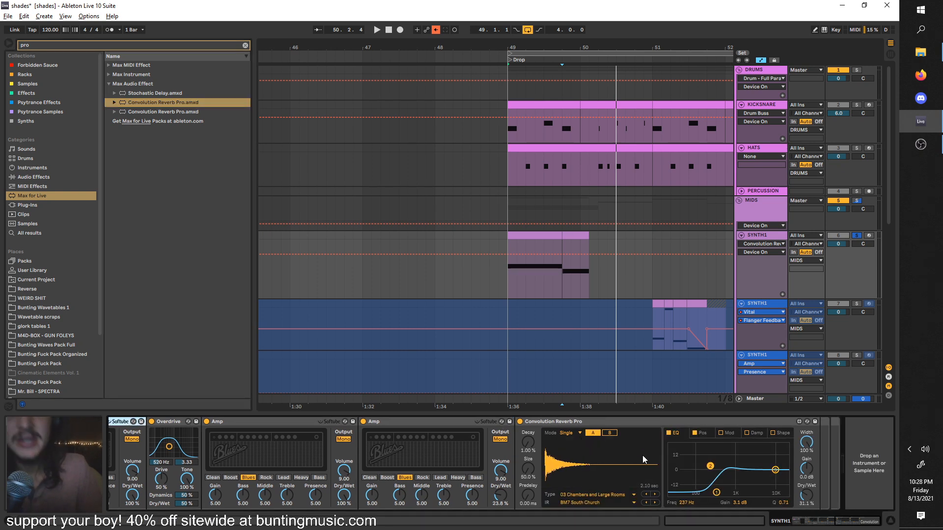
pyautogui.click(597, 496)
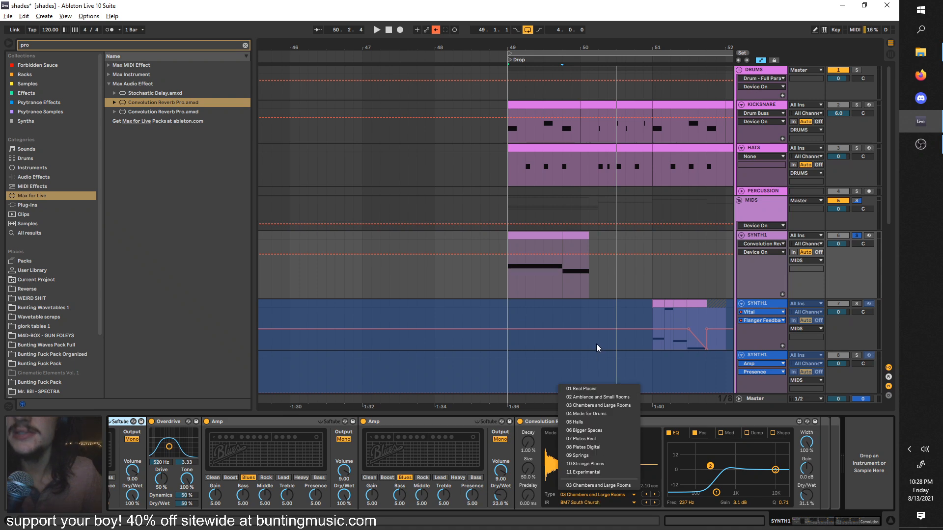
pyautogui.click(613, 388)
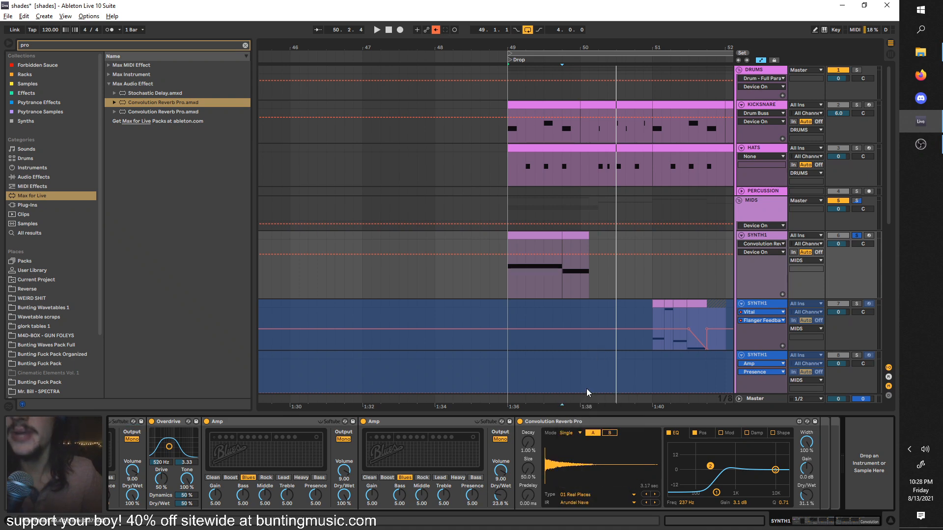
pyautogui.click(585, 501)
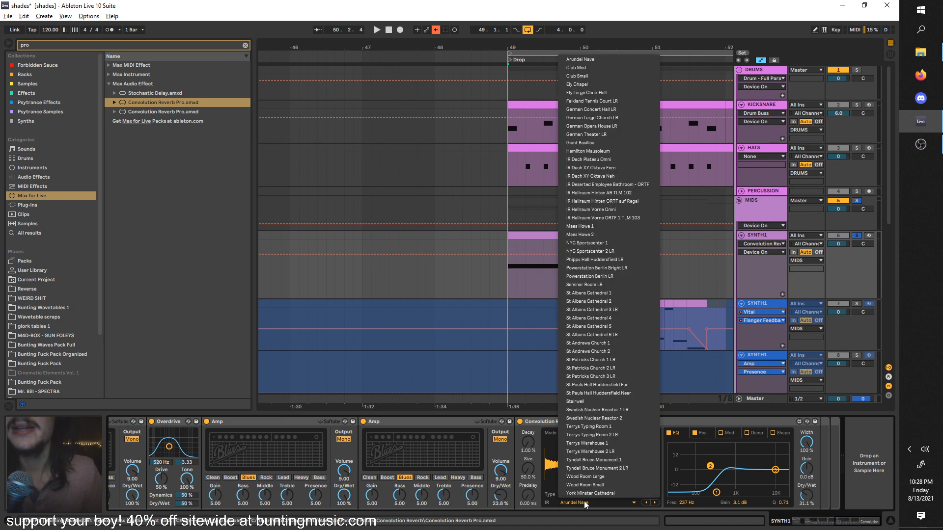
pyautogui.click(590, 402)
pyautogui.press('space')
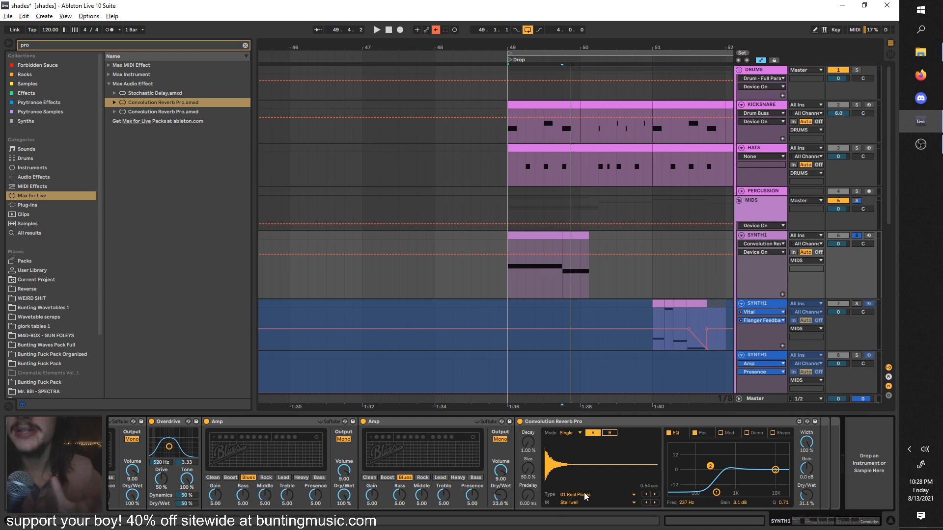
# Set the reverb's type to 03 Chambers and Large Rooms with the BM7 A&M Chamber impulse response
pyautogui.click(586, 493)
pyautogui.click(598, 406)
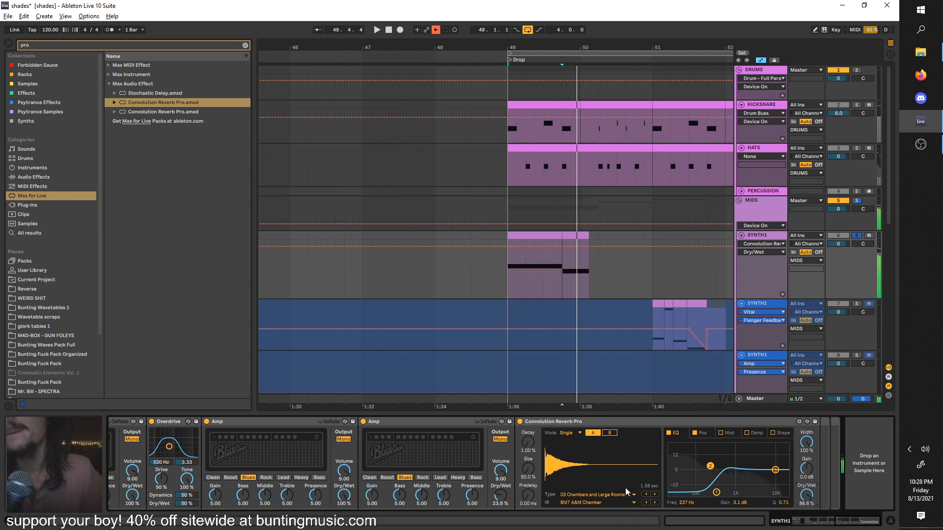
pyautogui.click(597, 502)
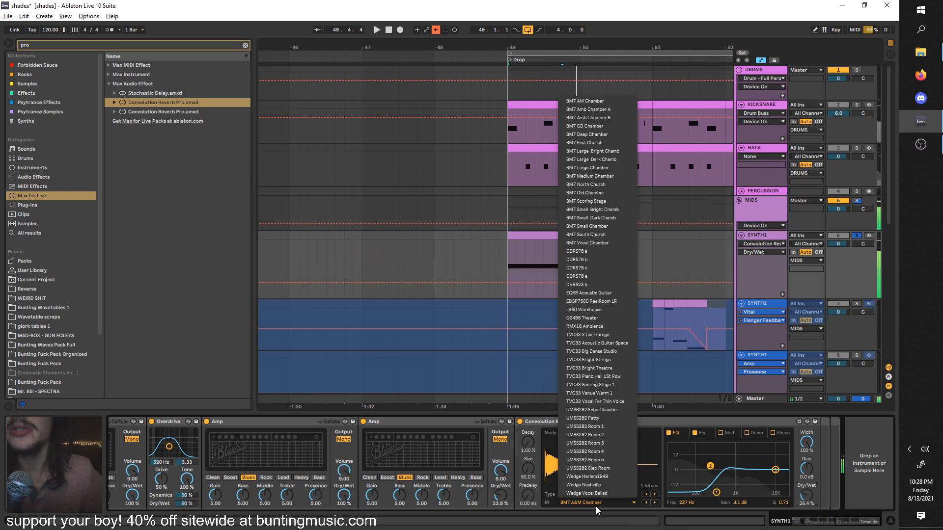
pyautogui.click(599, 501)
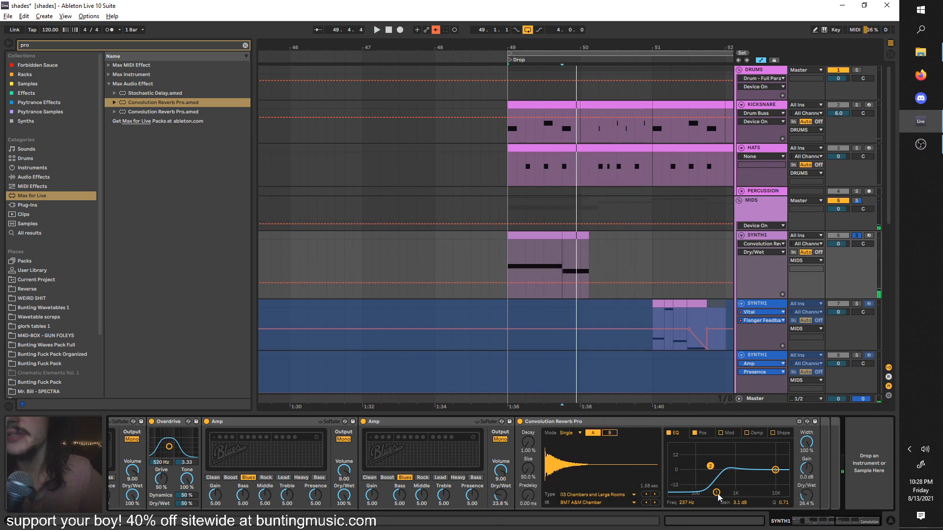
# Set the reverb's first EQ band to 422 Hz at -18 dB and its dry/wet to 23.6% while auditioning the bass
pyautogui.press('space')
pyautogui.moveTo(716, 494)
pyautogui.mouseDown()
pyautogui.moveTo(715, 475)
pyautogui.moveTo(720, 492)
pyautogui.mouseUp()
pyautogui.press('space')
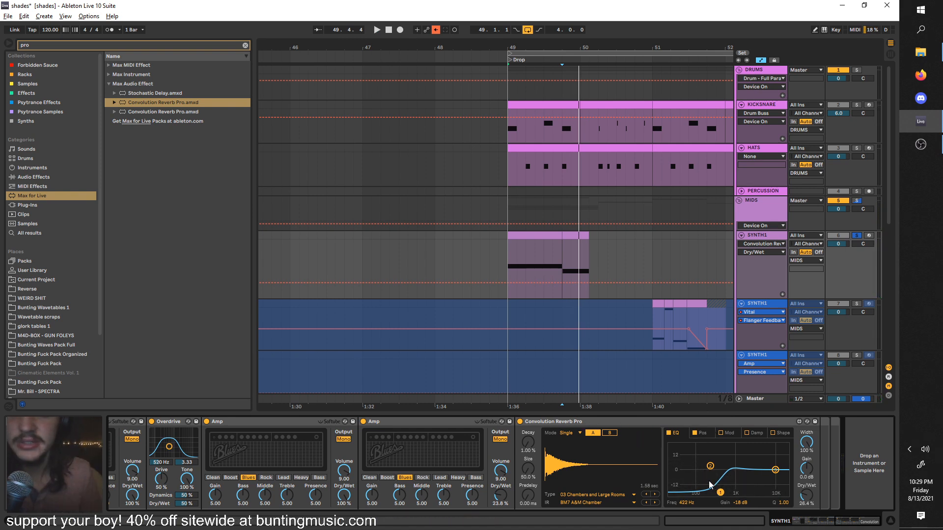
pyautogui.press('space')
pyautogui.moveTo(809, 500); pyautogui.dragTo(809, 496)
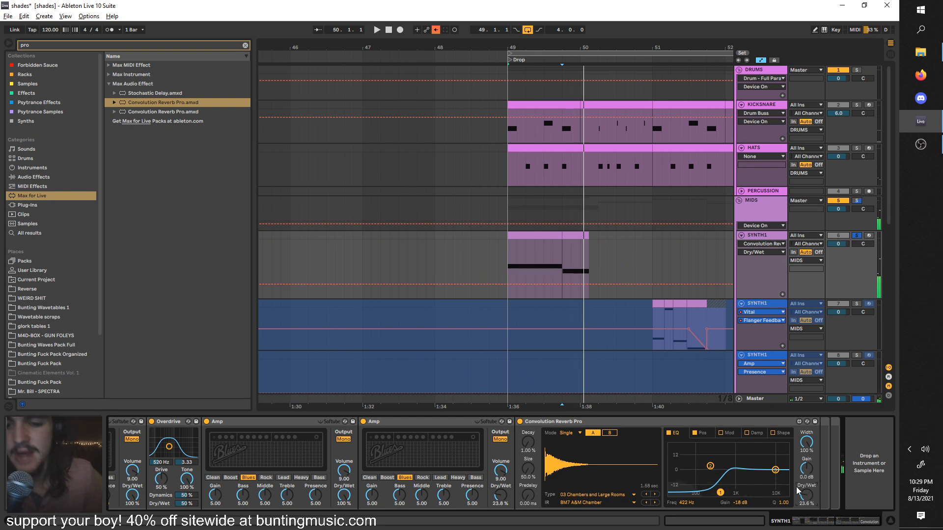
pyautogui.press('space')
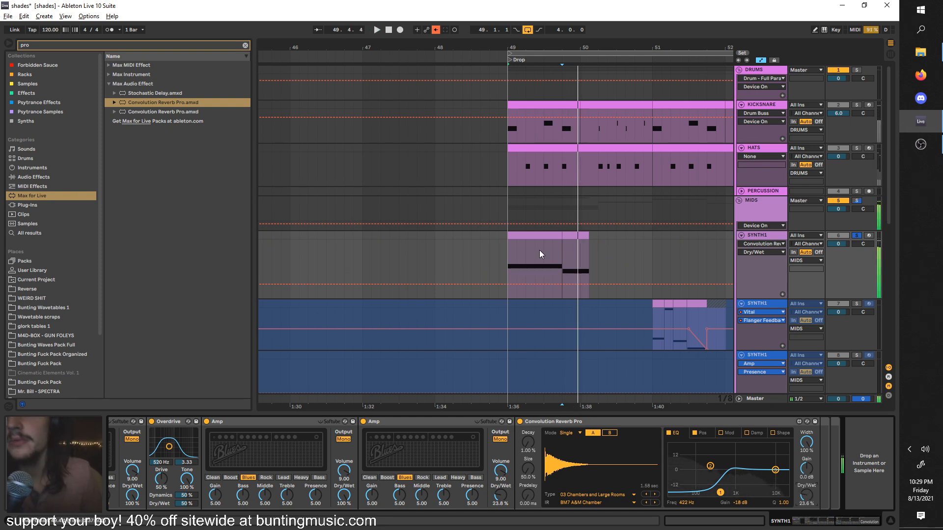
pyautogui.press('space')
# Play the bass from the start of the drop while reviewing its chain back to the Saturator and Vital
pyautogui.hscroll(-5, 438, 433)
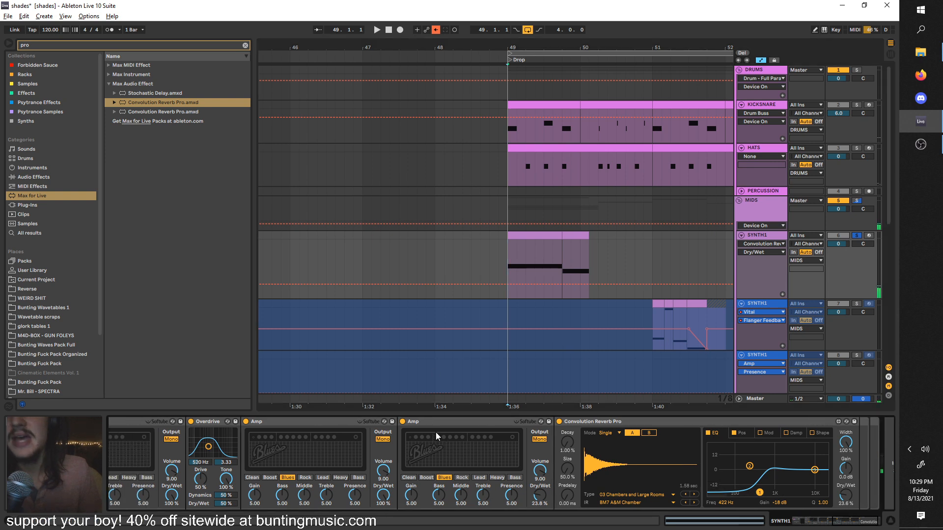
pyautogui.hscroll(-3, 434, 458)
pyautogui.hscroll(-8, 449, 453)
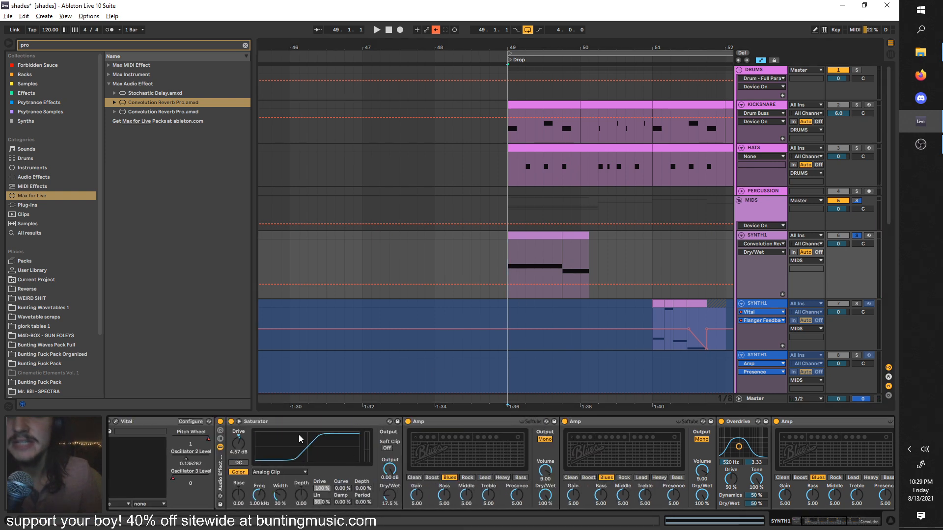
pyautogui.press('space')
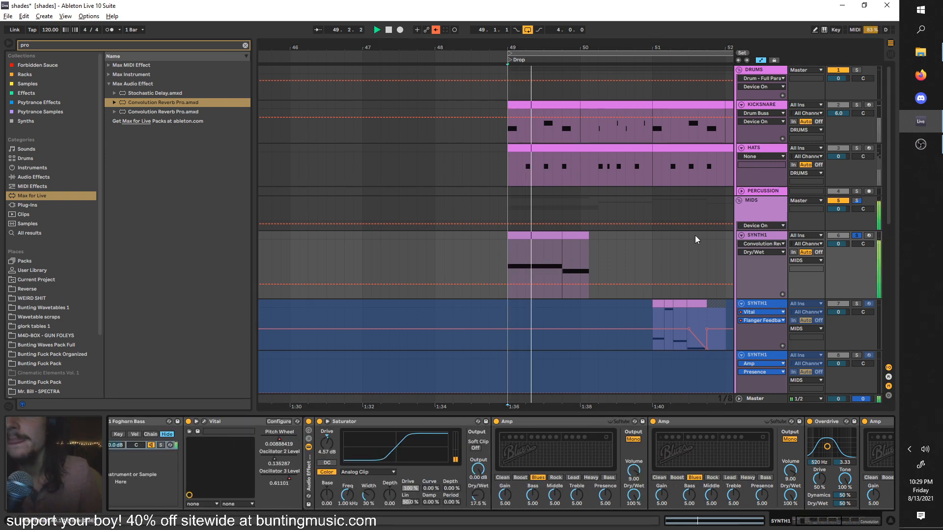
# Freeze the first SYNTH1 track
pyautogui.hscroll(2, 570, 266)
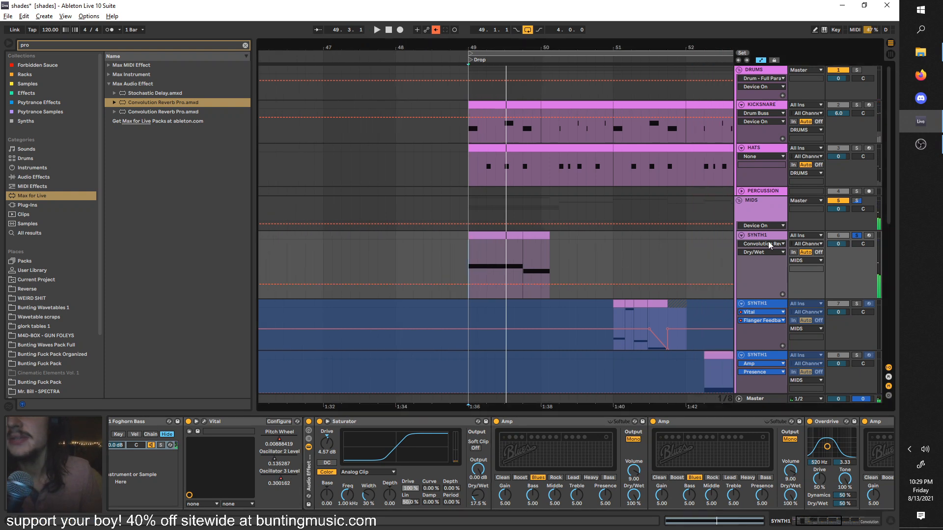
pyautogui.rightClick(752, 237)
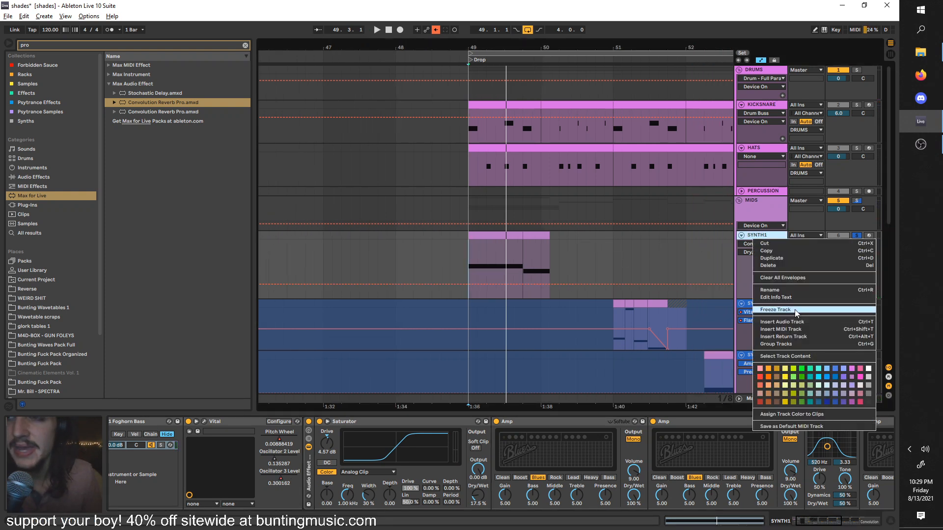
pyautogui.click(794, 309)
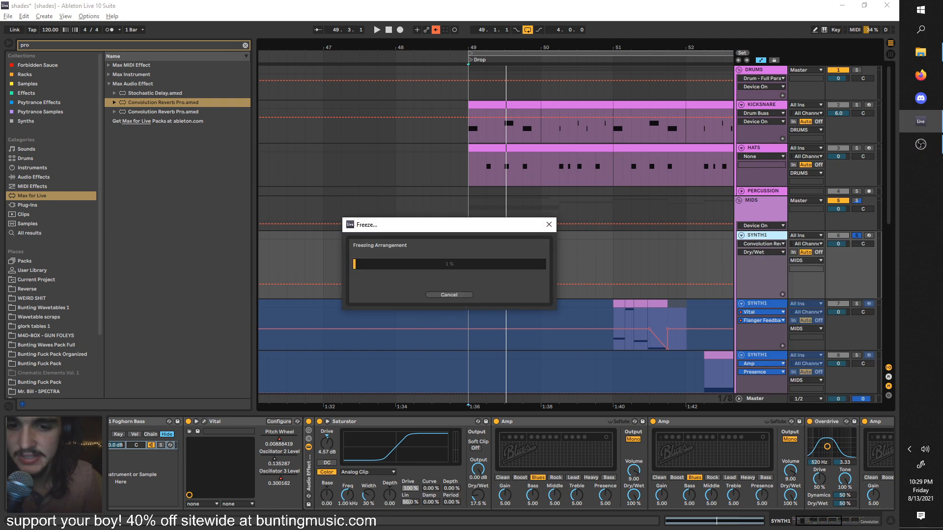
# Play the drop from bar 49 and inspect the MIDI note in the unfrozen SYNTH1 clip at bar 50
pyautogui.scroll(-4, 768, 258)
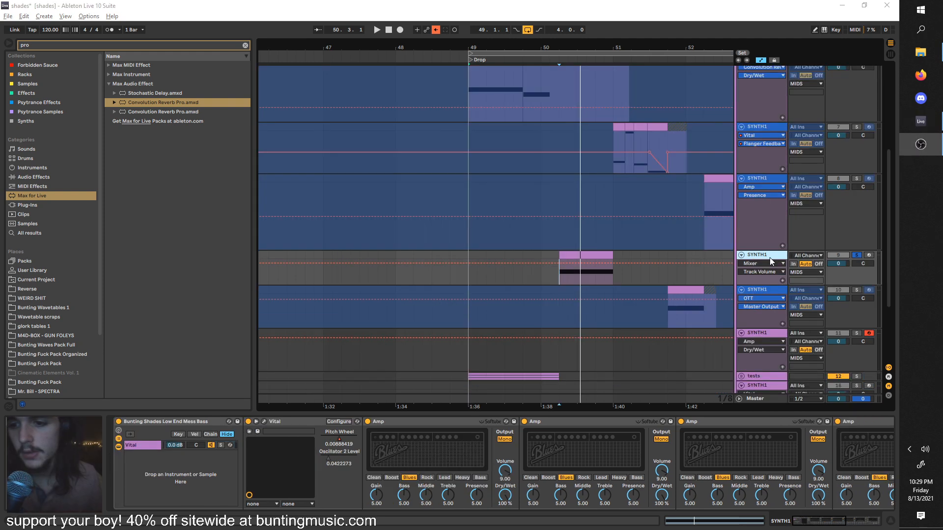
pyautogui.click(541, 273)
pyautogui.click(470, 273)
pyautogui.press('space')
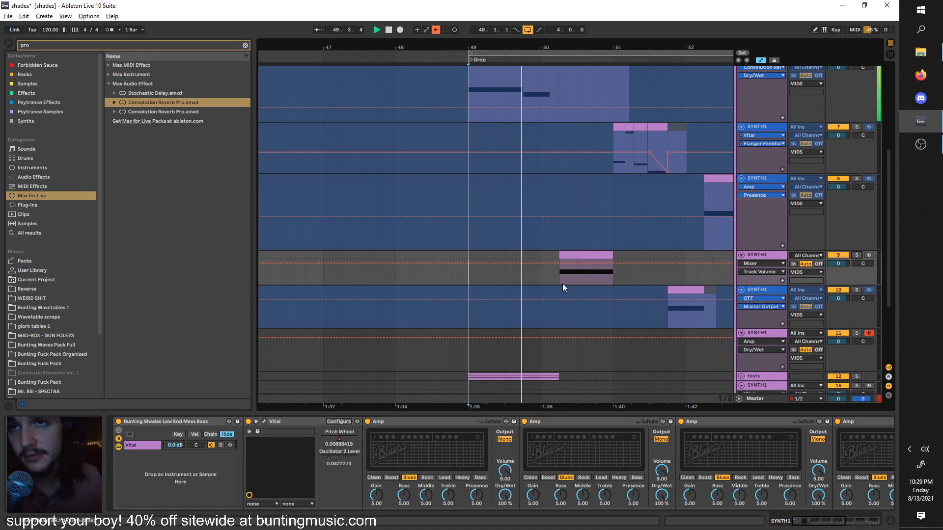
pyautogui.click(579, 258)
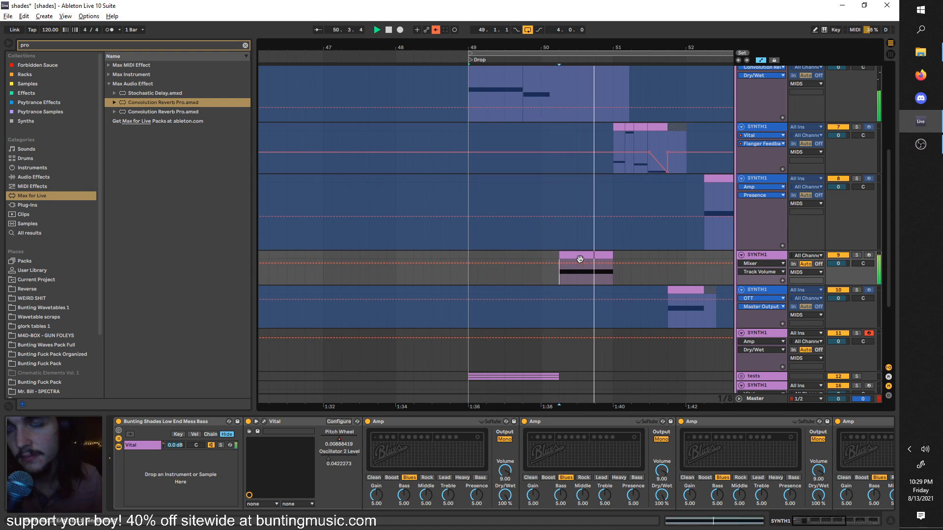
pyautogui.doubleClick(582, 255)
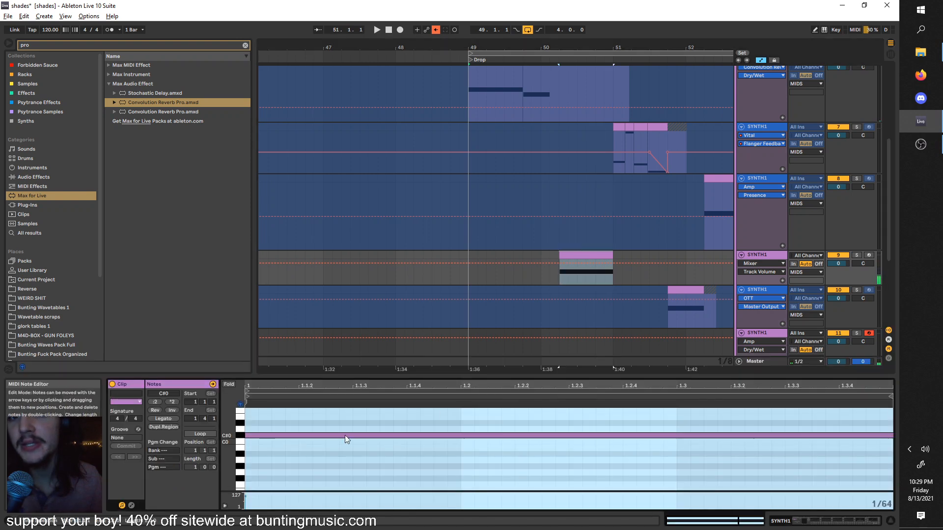
pyautogui.press('space')
# Review the Amps and Saturator in the device chain of the SYNTH1 track with the clip at bar 50
pyautogui.click(783, 257)
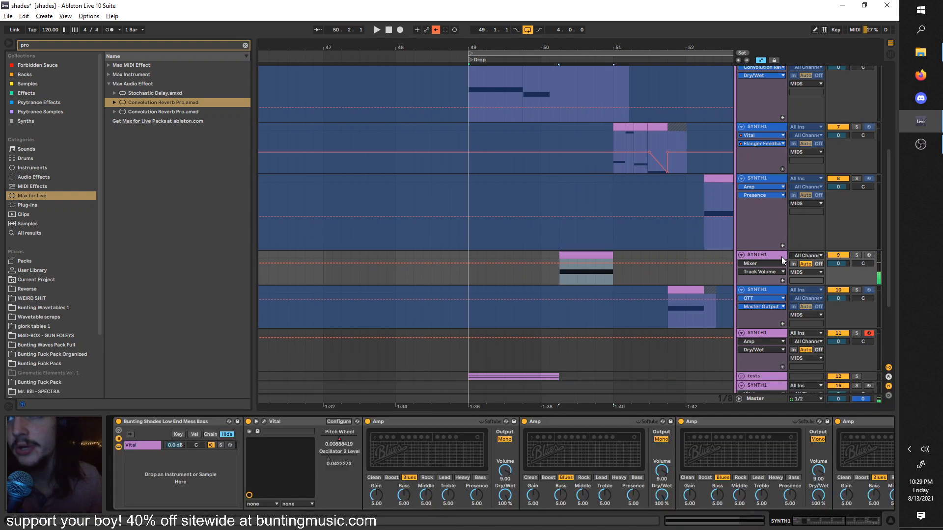
pyautogui.hscroll(10, 445, 477)
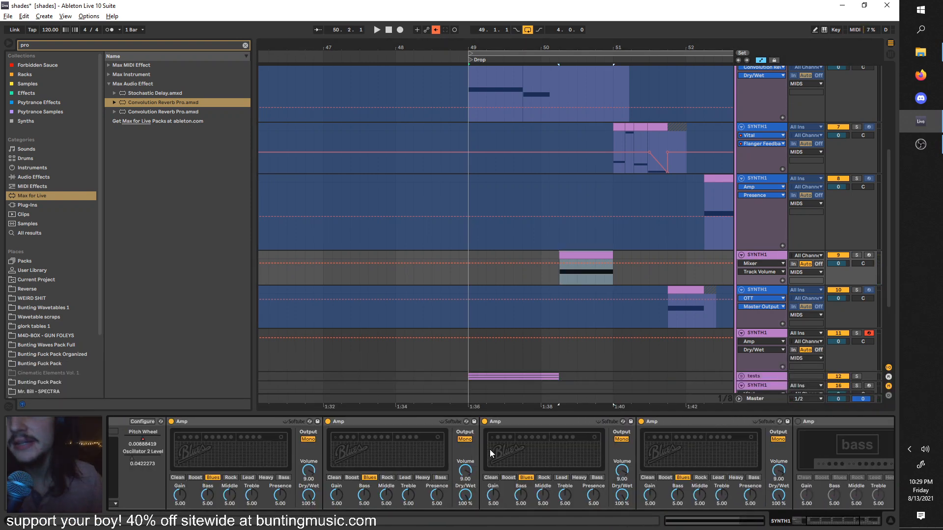
pyautogui.hscroll(-10, 490, 452)
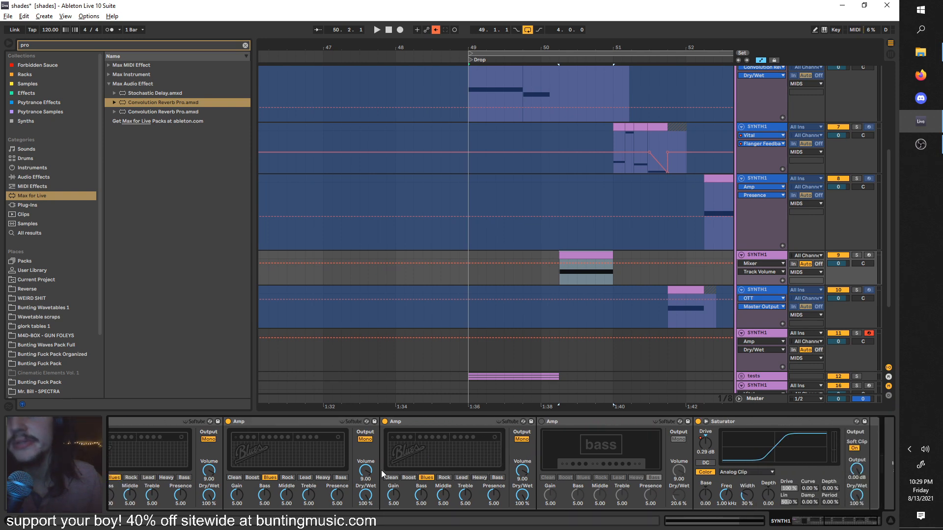
pyautogui.hscroll(-3, 366, 443)
# Bypass the four active Amps after Vital to compare the unprocessed bass, and switch them back on
pyautogui.click(346, 421)
pyautogui.click(503, 422)
pyautogui.click(660, 421)
pyautogui.click(817, 421)
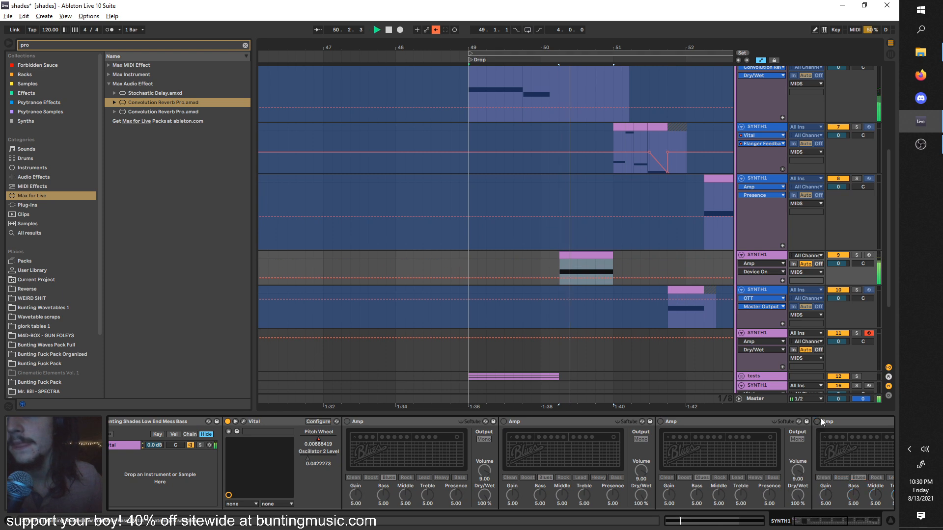
pyautogui.click(503, 421)
pyautogui.click(660, 421)
pyautogui.click(817, 421)
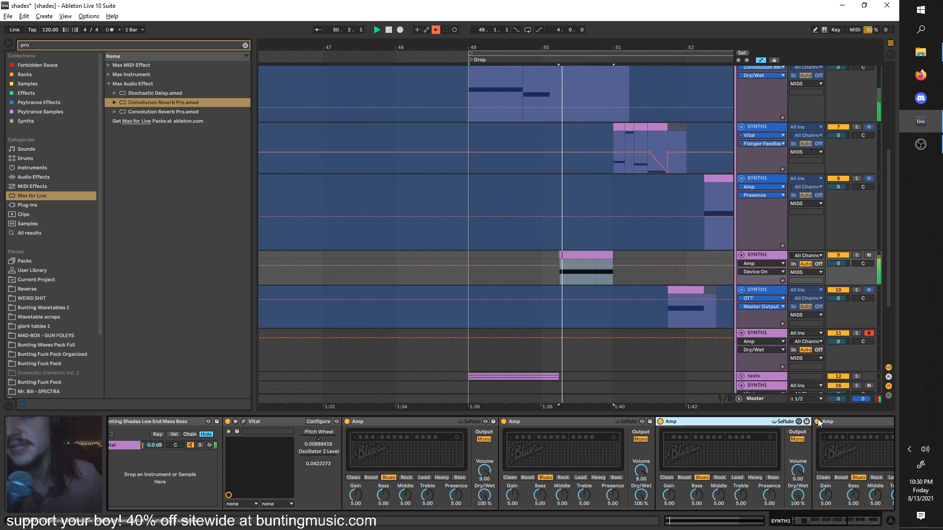
# Open the Vital editor for this bass and move its window fully into view to examine the oscillators
pyautogui.click(244, 422)
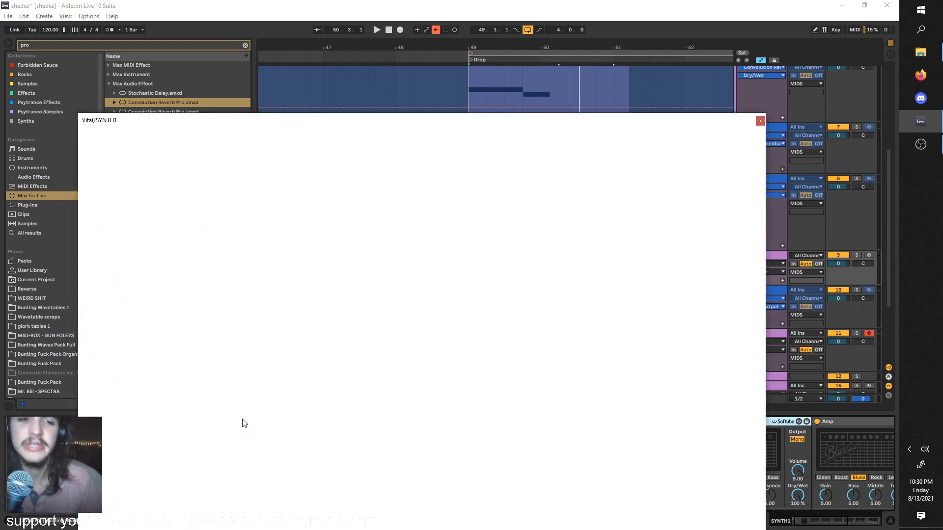
pyautogui.moveTo(309, 122); pyautogui.dragTo(420, 73)
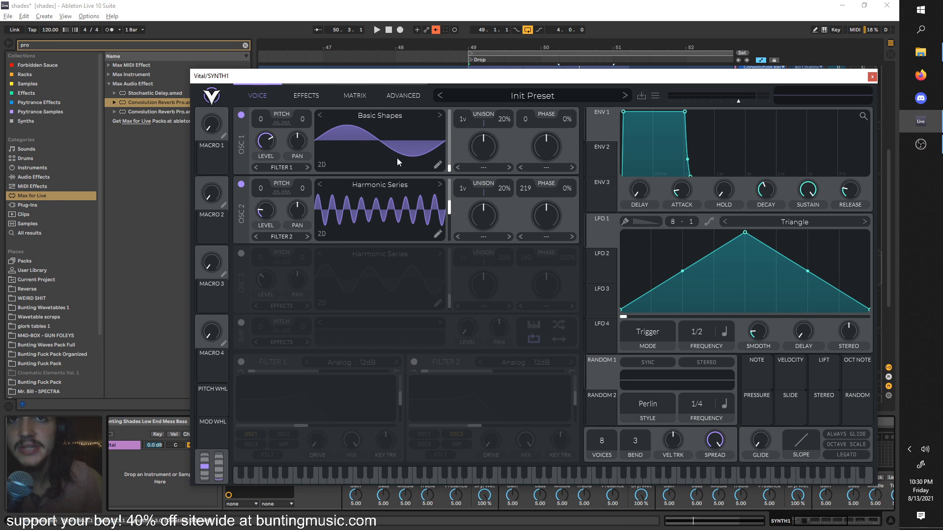
# Switch Vital's second oscillator off and back on to hear its contribution, review the two oscillators, and close the editor
pyautogui.click(237, 186)
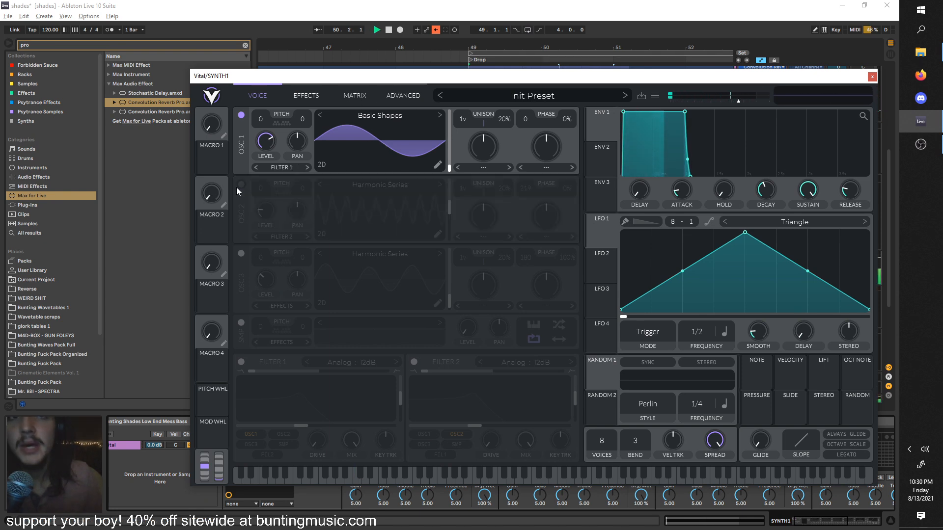
pyautogui.click(240, 185)
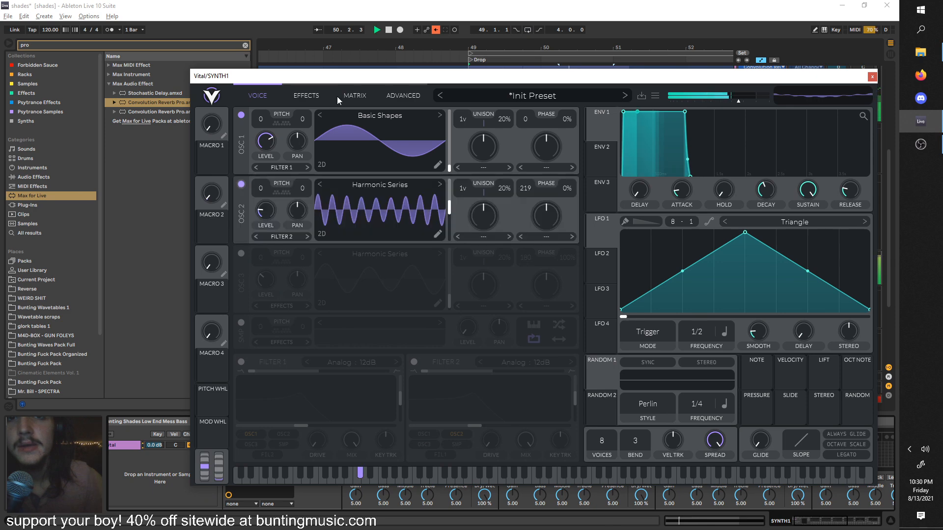
pyautogui.moveTo(433, 78); pyautogui.dragTo(329, 63)
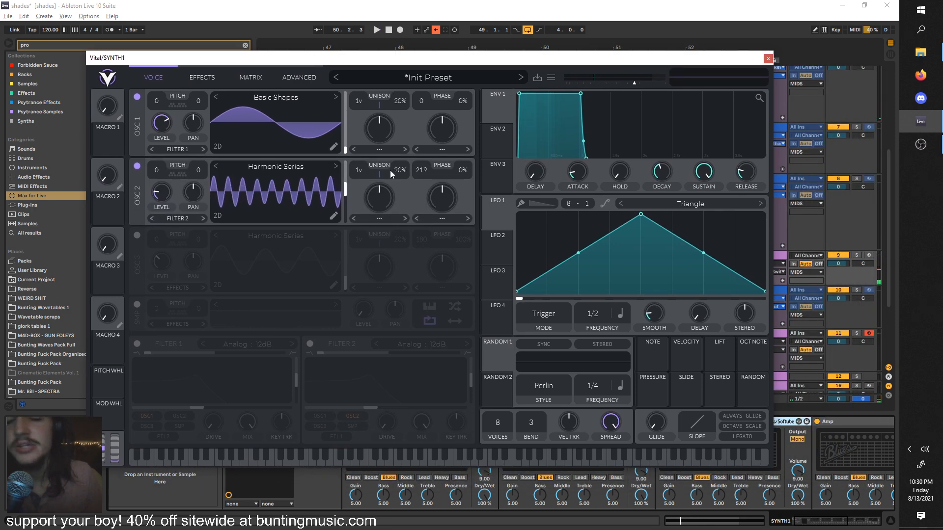
pyautogui.moveTo(168, 194); pyautogui.dragTo(156, 219)
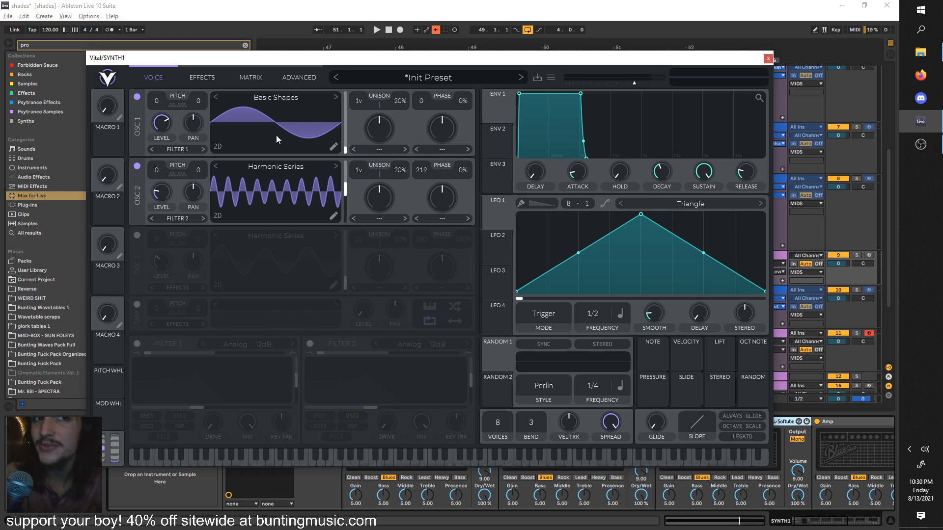
pyautogui.click(767, 59)
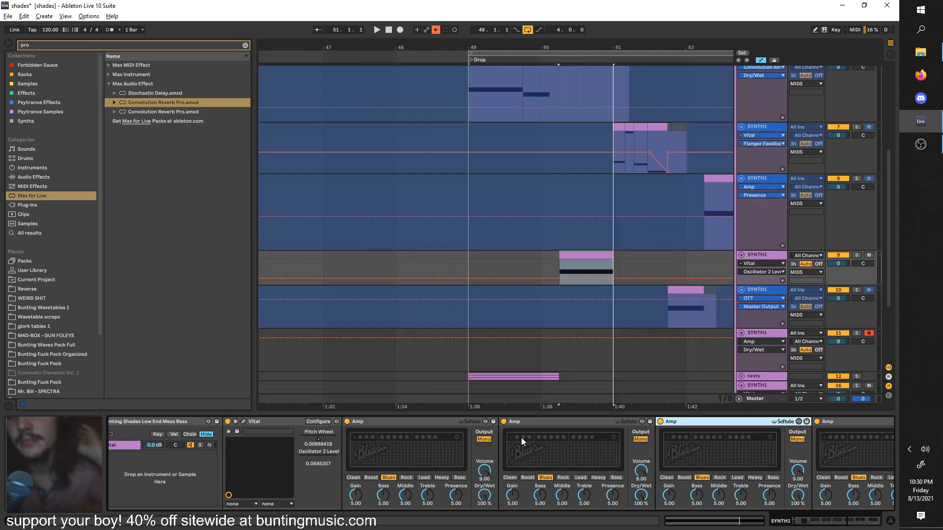
# Play the bass through its Amps and show the Saturator's Drive automation enlarged over the clip at bar 50
pyautogui.scroll(-6, 398, 450)
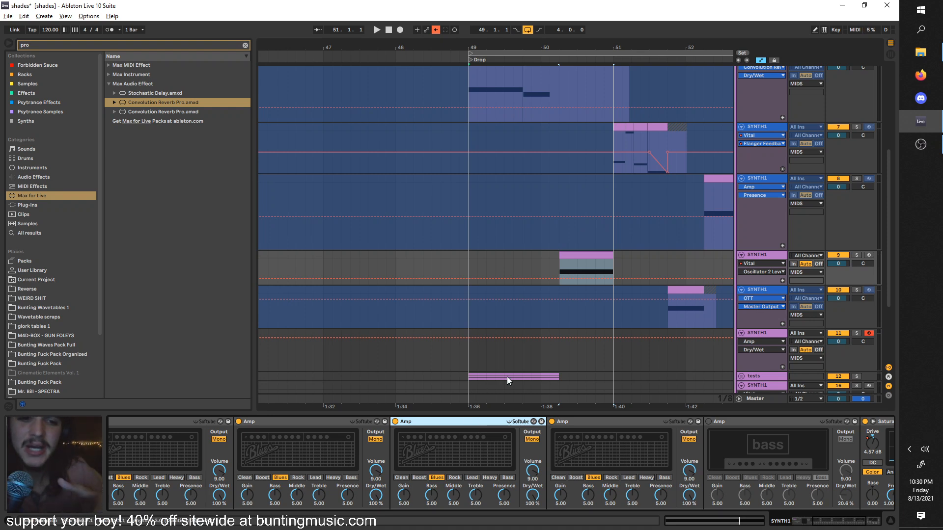
pyautogui.click(575, 420)
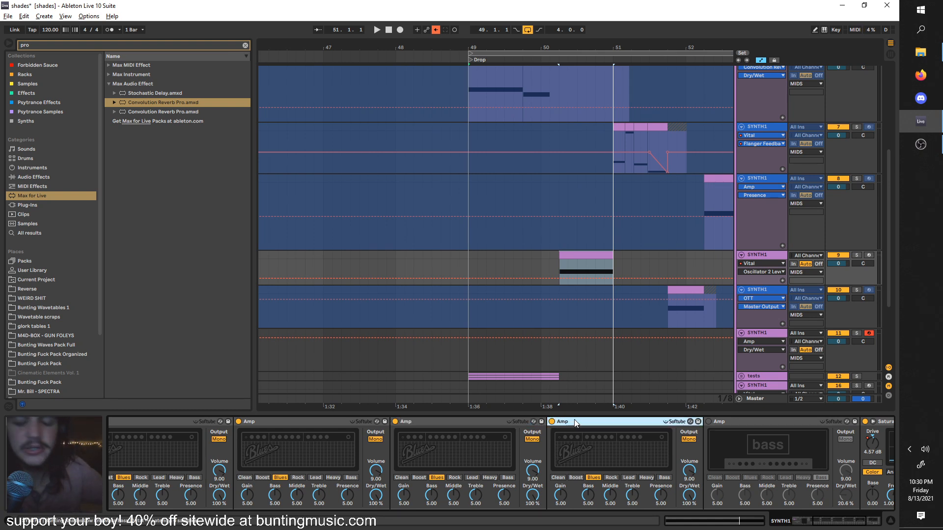
pyautogui.hscroll(7, 592, 437)
pyautogui.hotkey('ctrl', 'space')
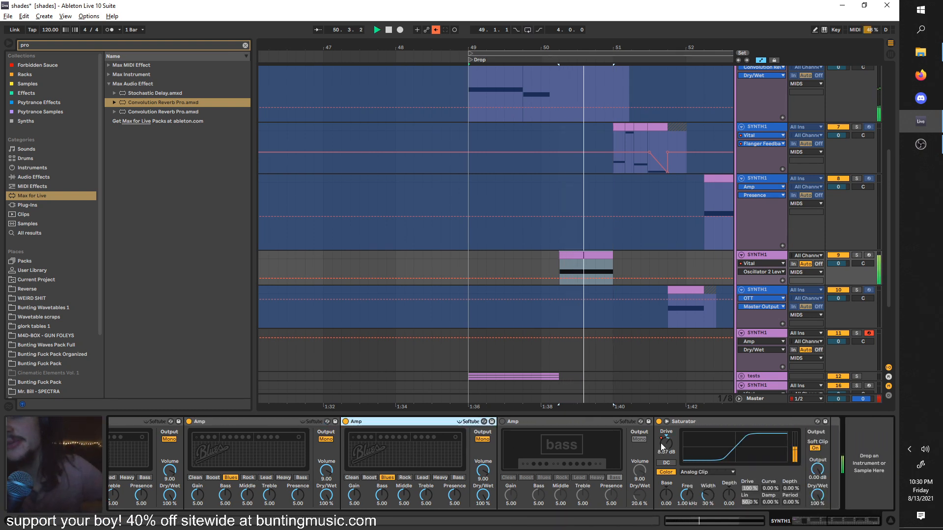
pyautogui.click(667, 444)
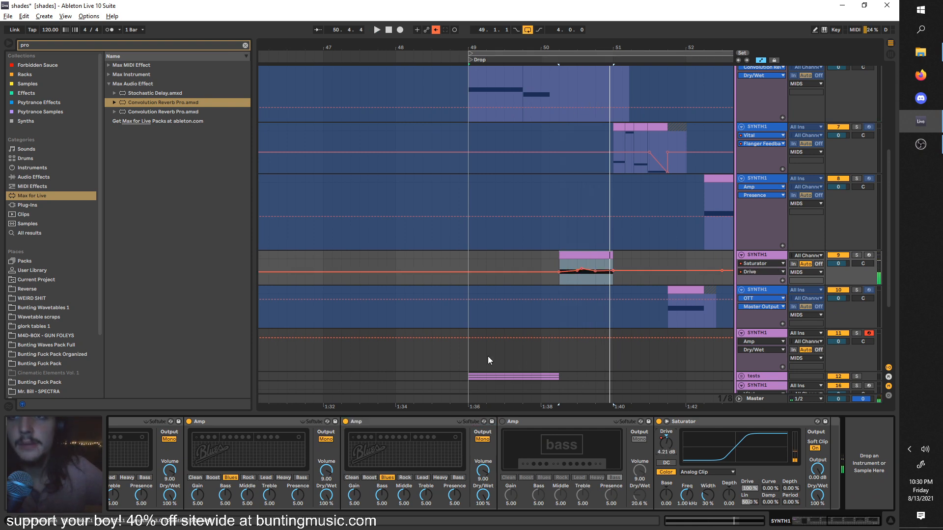
pyautogui.scroll(3, 563, 280)
pyautogui.click(547, 265)
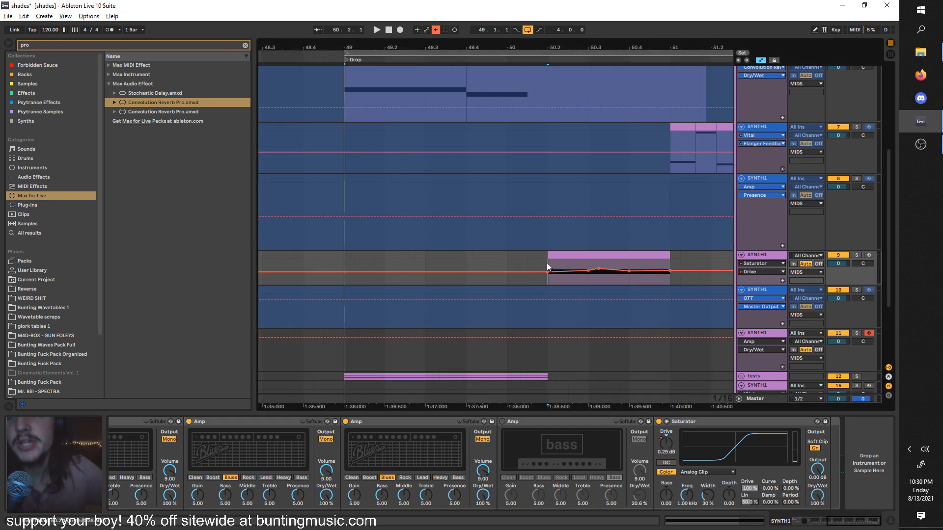
pyautogui.scroll(2, 554, 277)
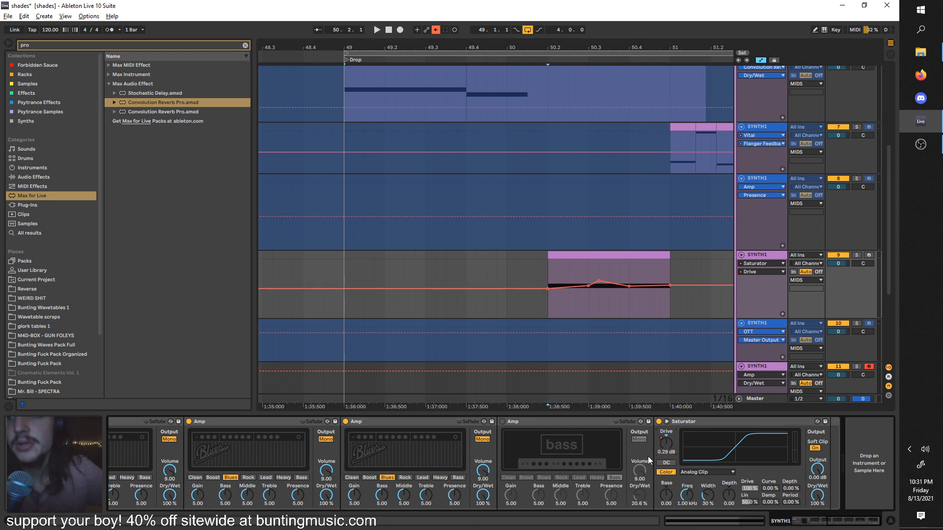
# Solo the SYNTH1 track with the clip at bar 50 and play it from the clip's start
pyautogui.press('space')
pyautogui.click(856, 255)
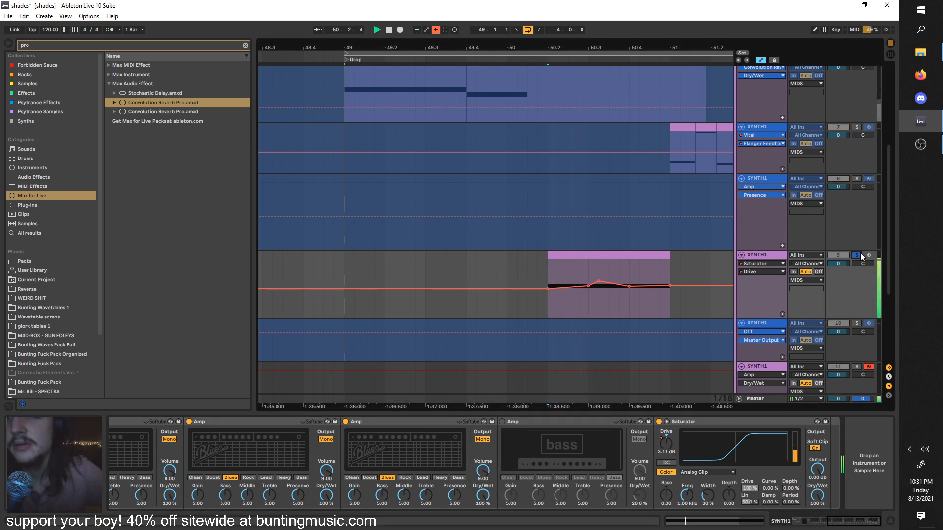
pyautogui.click(549, 269)
pyautogui.press('space')
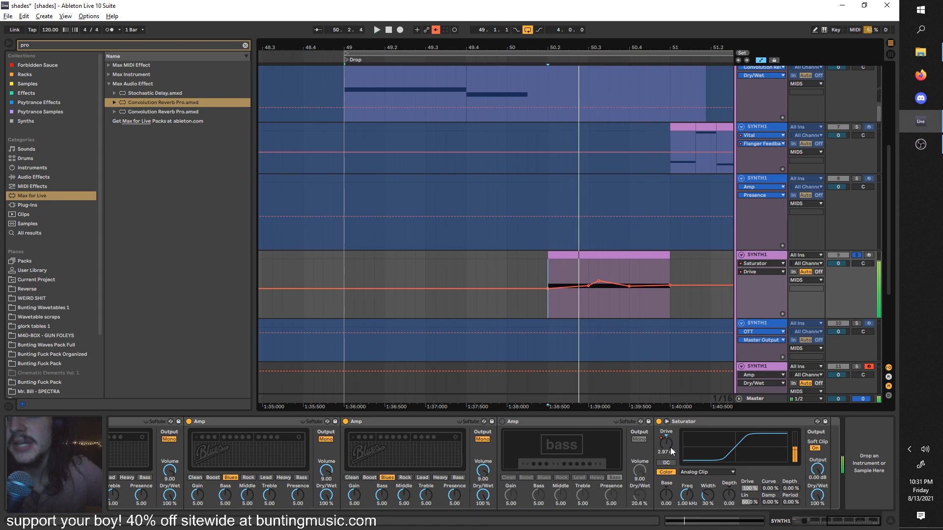
# Override the Saturator's Drive by hand during playback to compare the sound, and re-enable its automation
pyautogui.press('space')
pyautogui.press('space')
pyautogui.press('space')
pyautogui.moveTo(665, 441); pyautogui.dragTo(665, 435)
pyautogui.rightClick(664, 441)
pyautogui.press('Escape')
pyautogui.press('space')
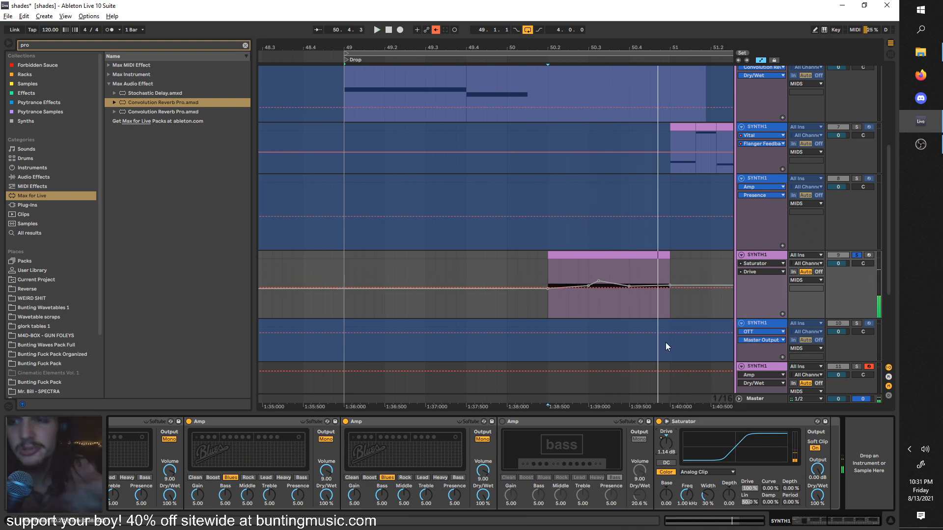
pyautogui.click(437, 30)
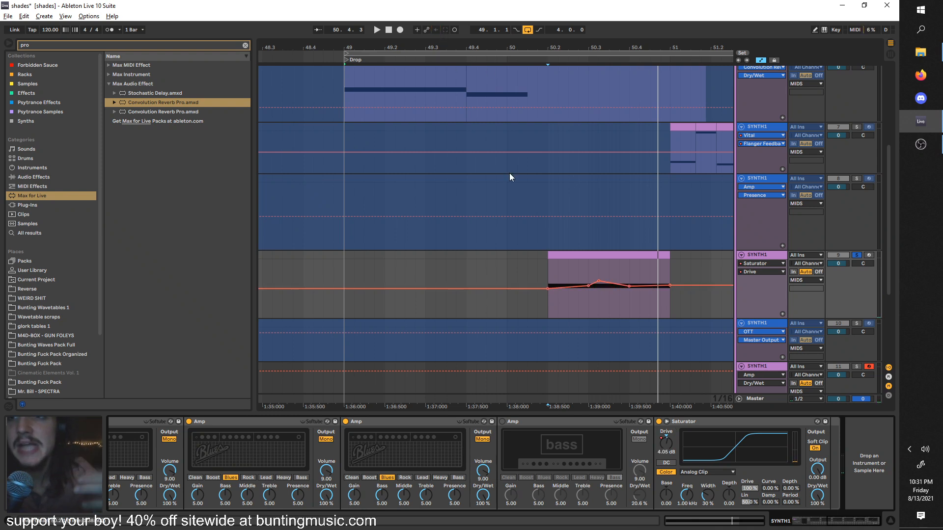
# Review the chain from the Blues Amps to the Saturator and check the fourth Amp's Dry/Wet during playback
pyautogui.scroll(10, 533, 482)
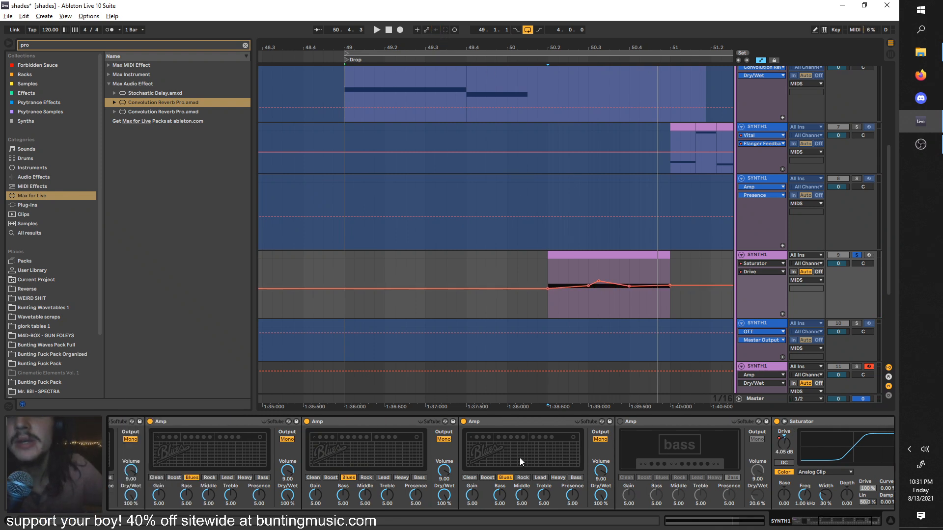
pyautogui.scroll(-4, 633, 429)
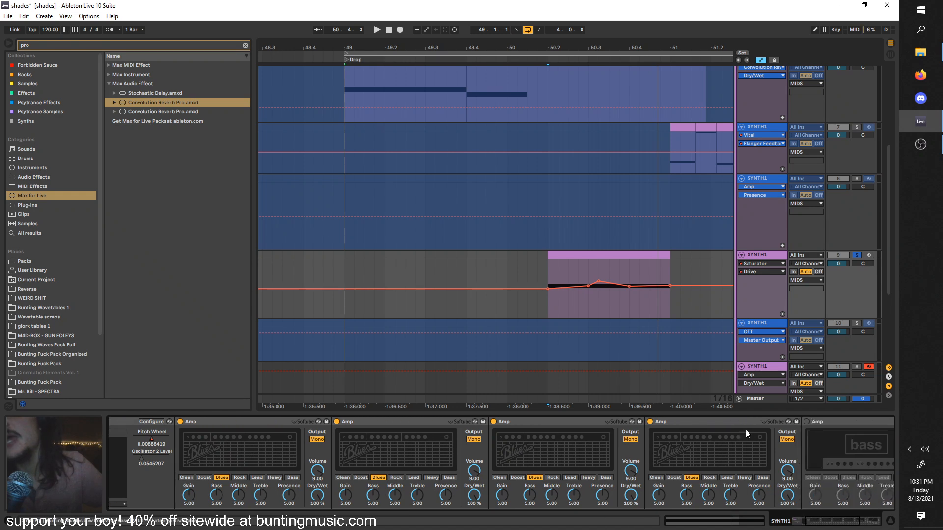
pyautogui.click(785, 500)
pyautogui.press('space')
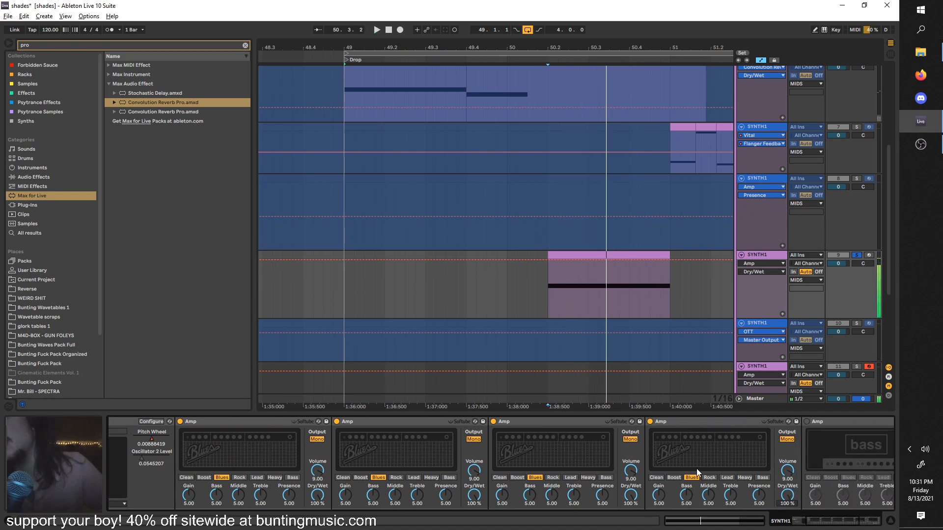
pyautogui.scroll(-2, 652, 453)
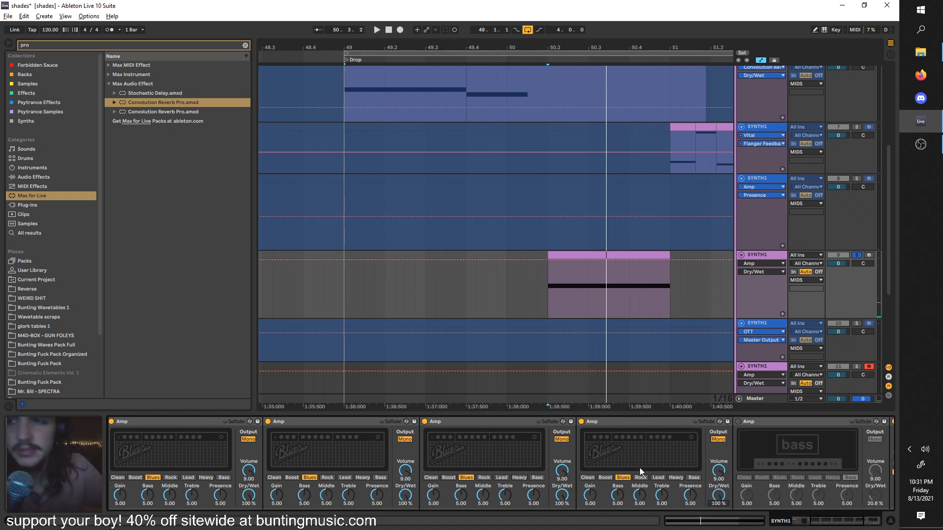
pyautogui.scroll(-7, 639, 467)
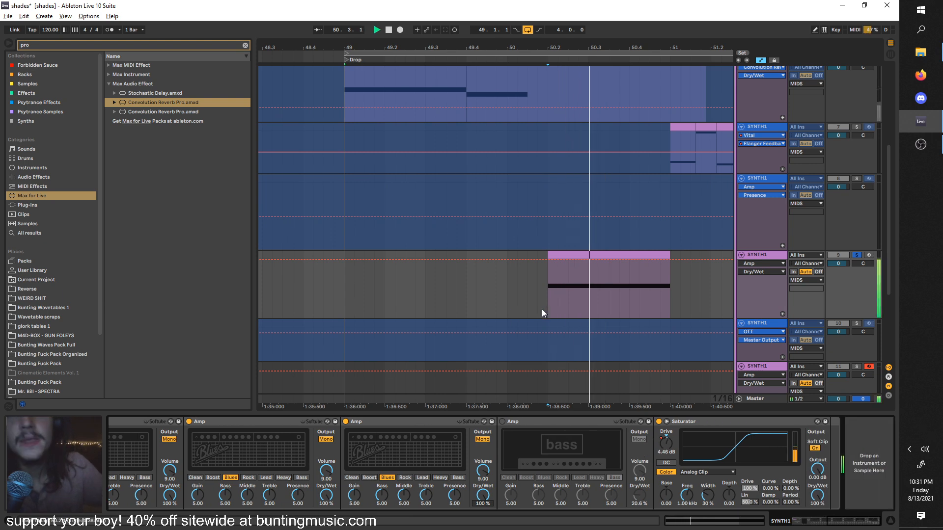
# Search the audio effects for "ott" and add the OTT.adv preset after the Saturator on the soloed SYNTH1 track
pyautogui.hotkey('ctrl', 'f')
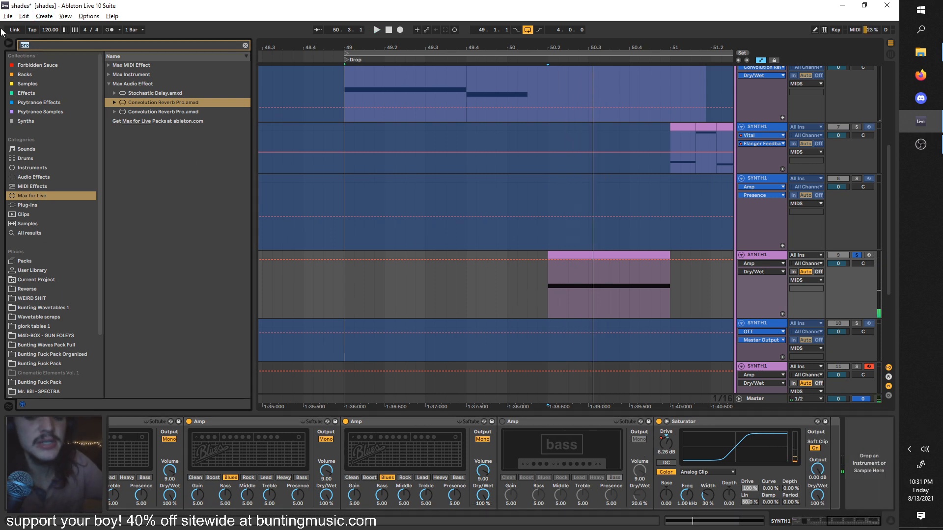
pyautogui.write('ott')
pyautogui.click(34, 183)
pyautogui.click(54, 175)
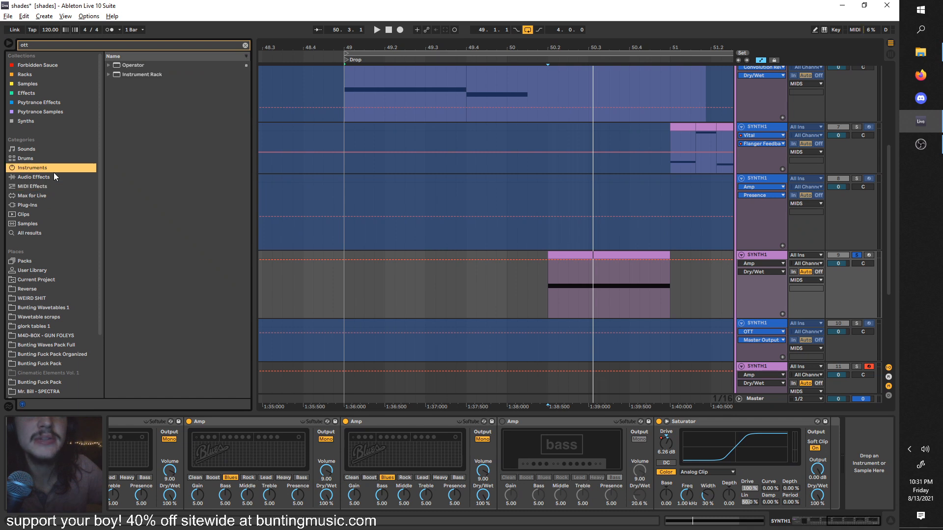
pyautogui.click(127, 75)
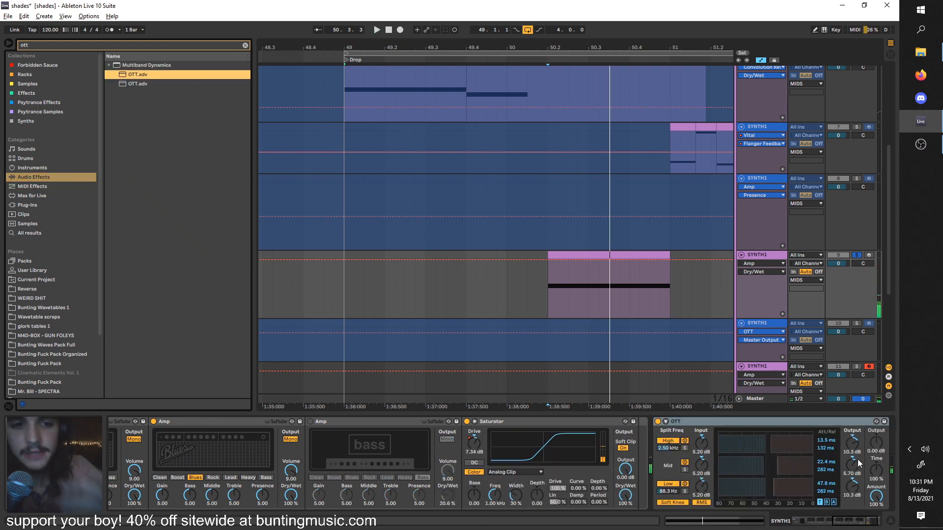
# Raise the OTT's master output to 6.38 dB, adjust its time scaling, and bypass it during playback to compare
pyautogui.moveTo(877, 450); pyautogui.dragTo(876, 427)
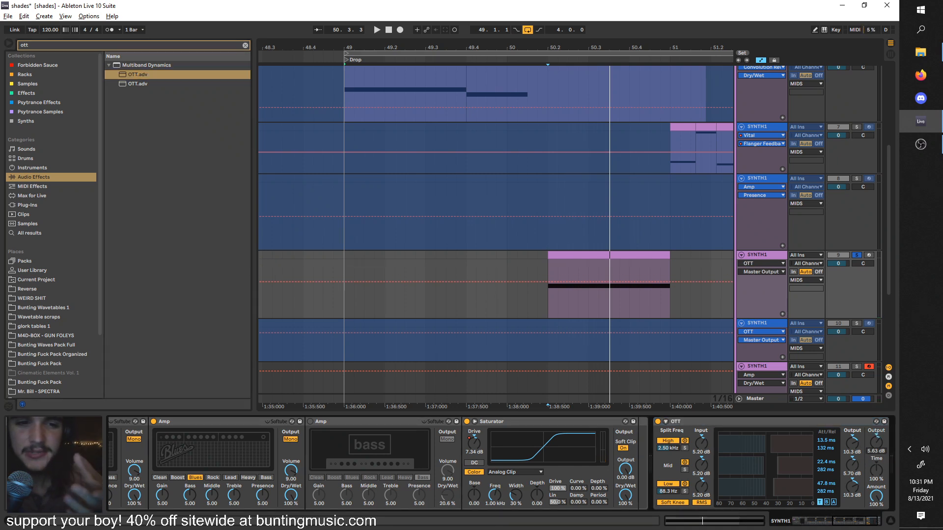
pyautogui.moveTo(879, 474); pyautogui.dragTo(879, 459)
pyautogui.press('space')
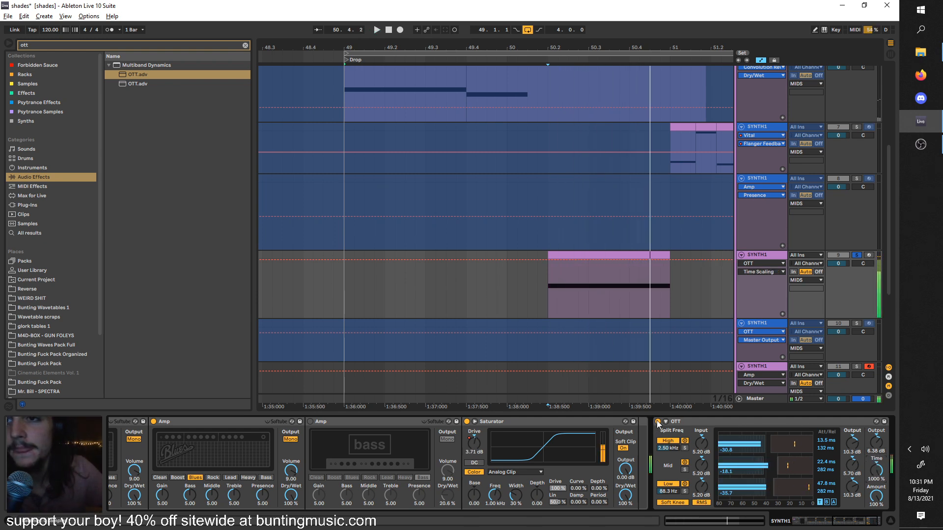
pyautogui.click(657, 421)
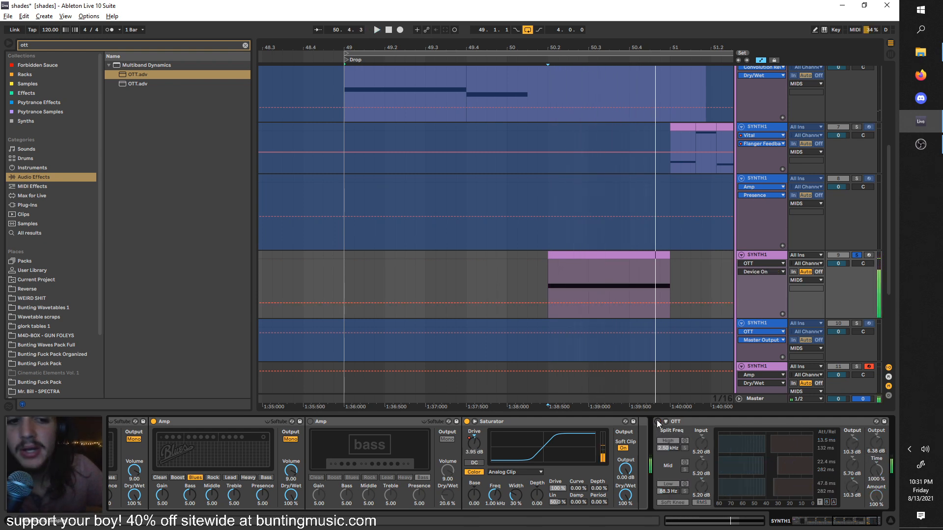
# Delete the OTT from the chain and freeze the SYNTH1 track with the clip at bar 50
pyautogui.click(691, 420)
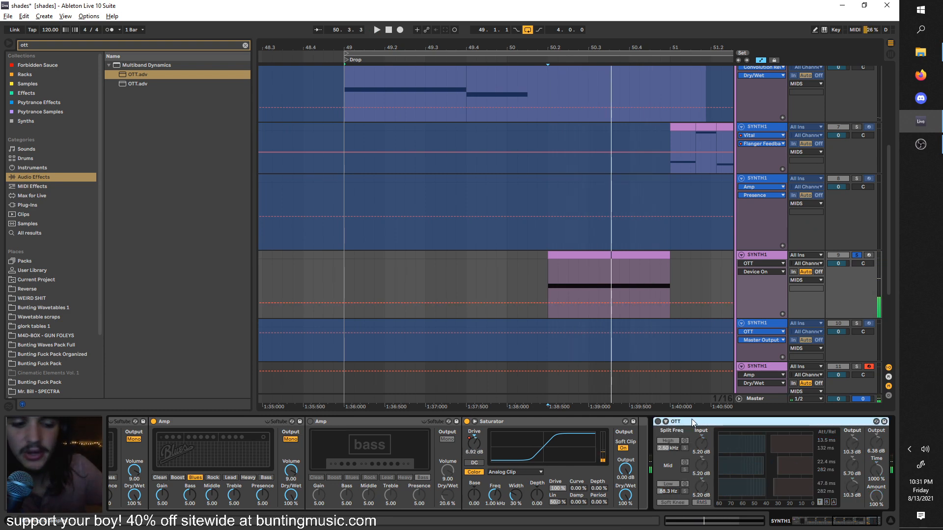
pyautogui.press('Delete')
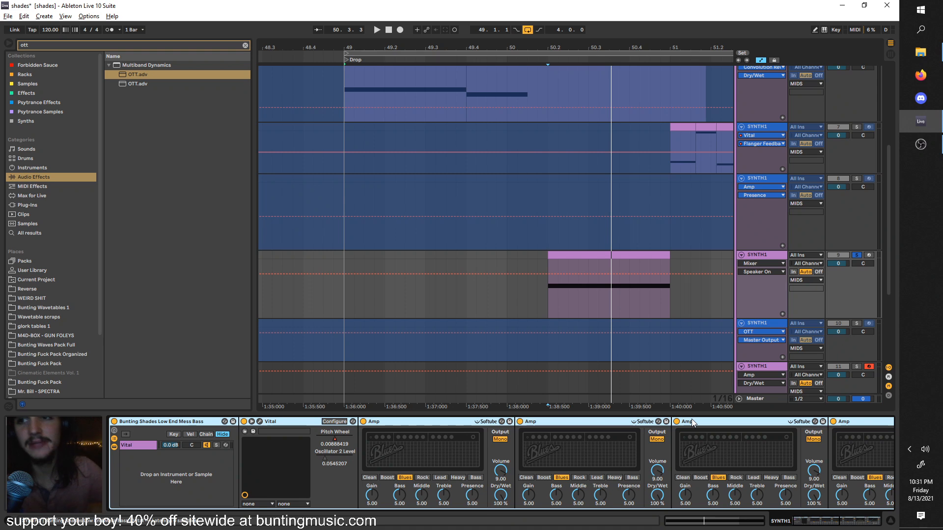
pyautogui.rightClick(755, 254)
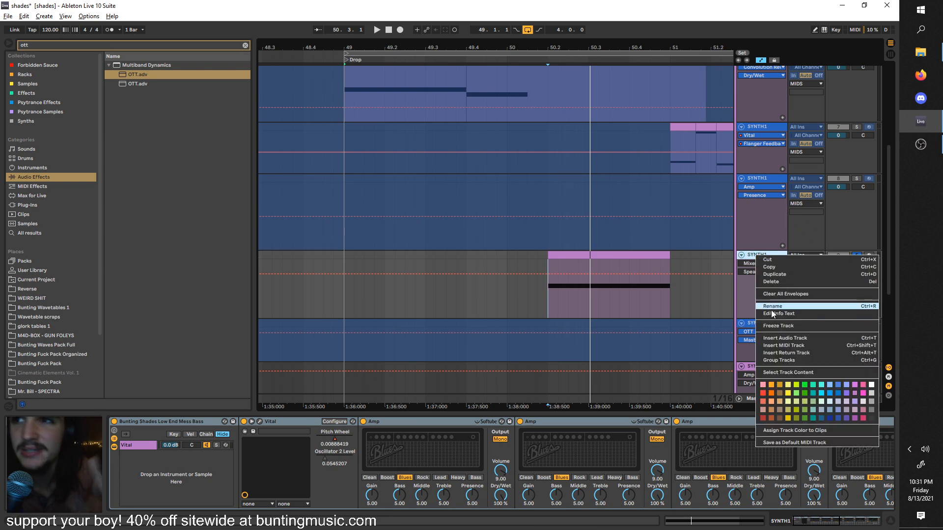
pyautogui.click(786, 325)
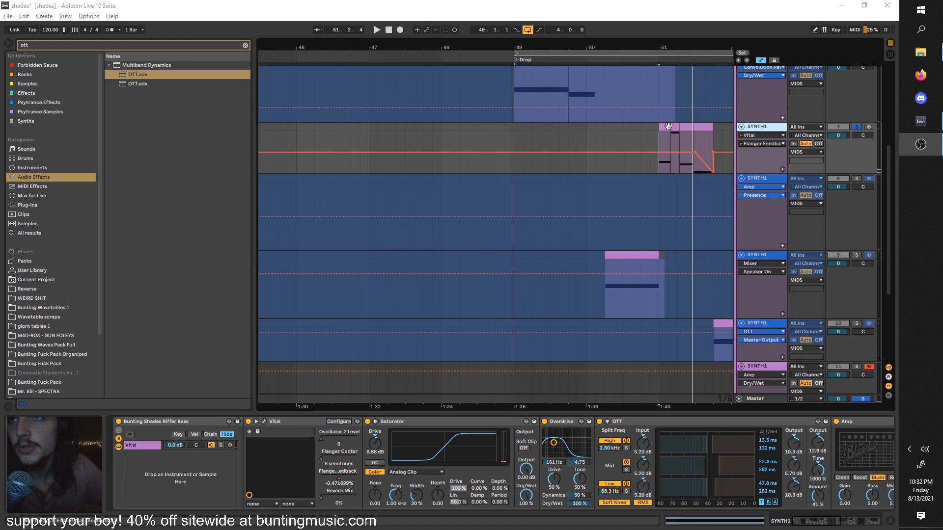
# Play the soloed SYNTH1 clip from bar 51 and examine its notes and Flanger Feedback automation
pyautogui.click(661, 136)
pyautogui.press('space')
pyautogui.press('+')
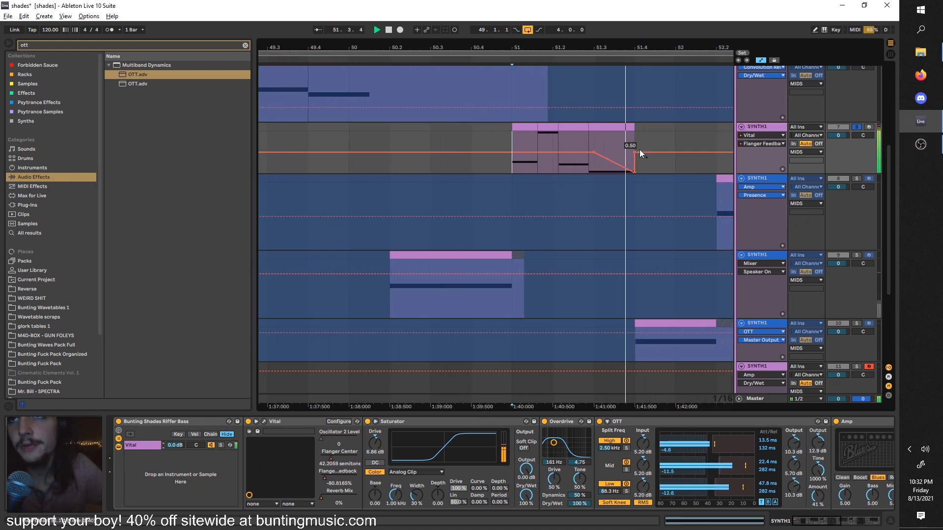
pyautogui.press('space')
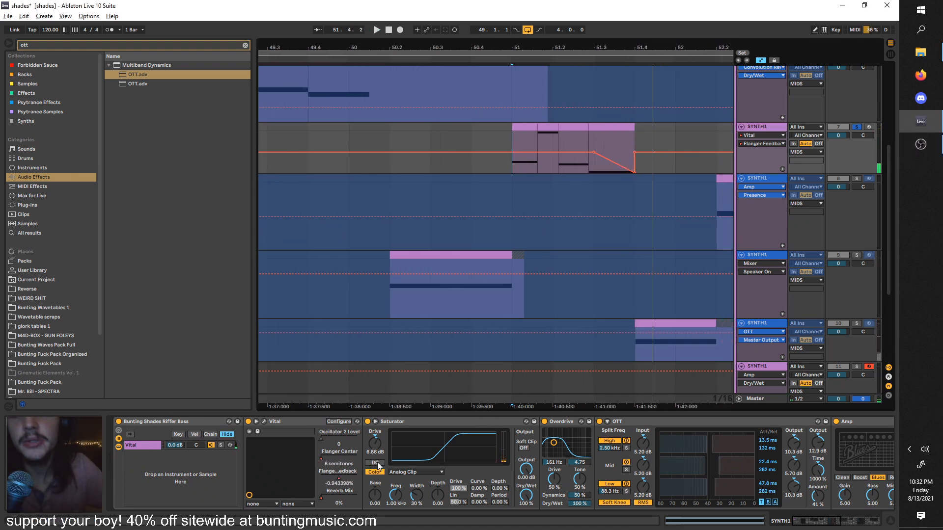
# Play the soloed SYNTH1 clip and toggle the OTT off and on to compare its effect
pyautogui.scroll(-3, 403, 444)
pyautogui.scroll(-3, 404, 444)
pyautogui.press('space')
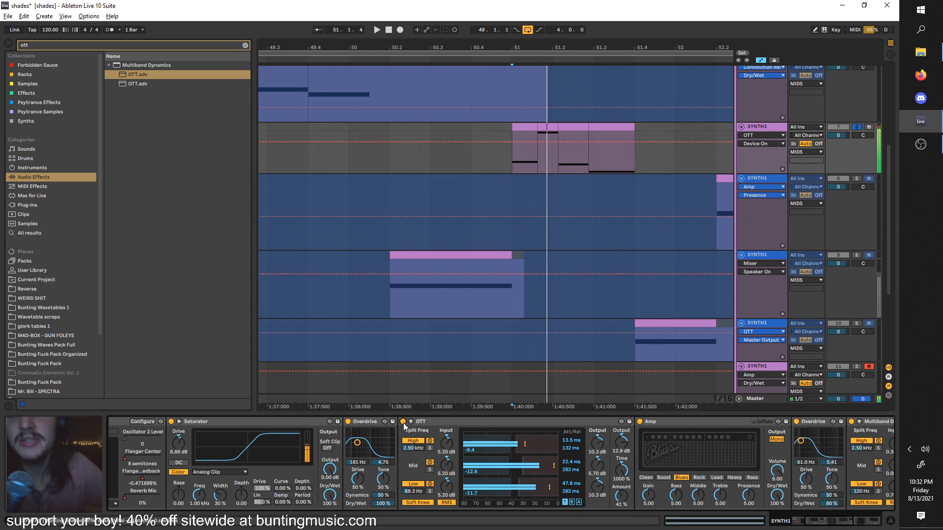
pyautogui.click(403, 421)
pyautogui.click(403, 421)
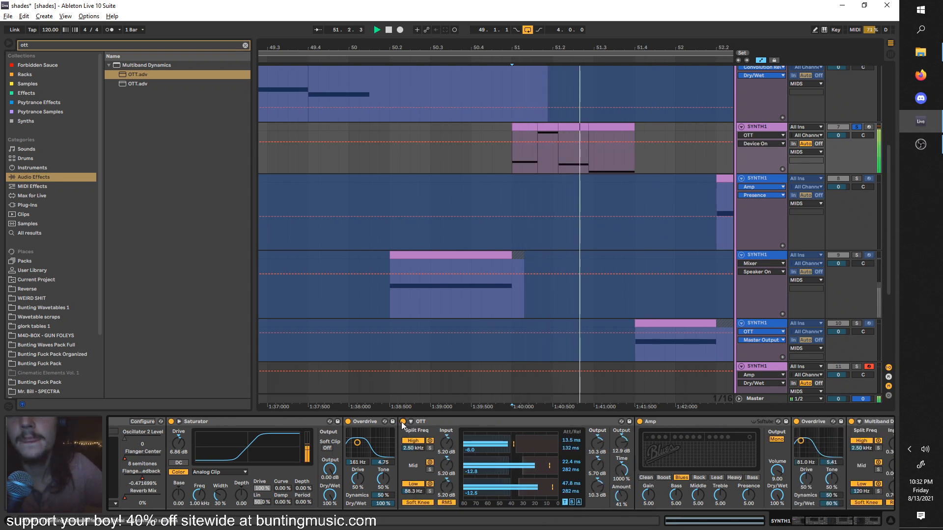
pyautogui.click(401, 422)
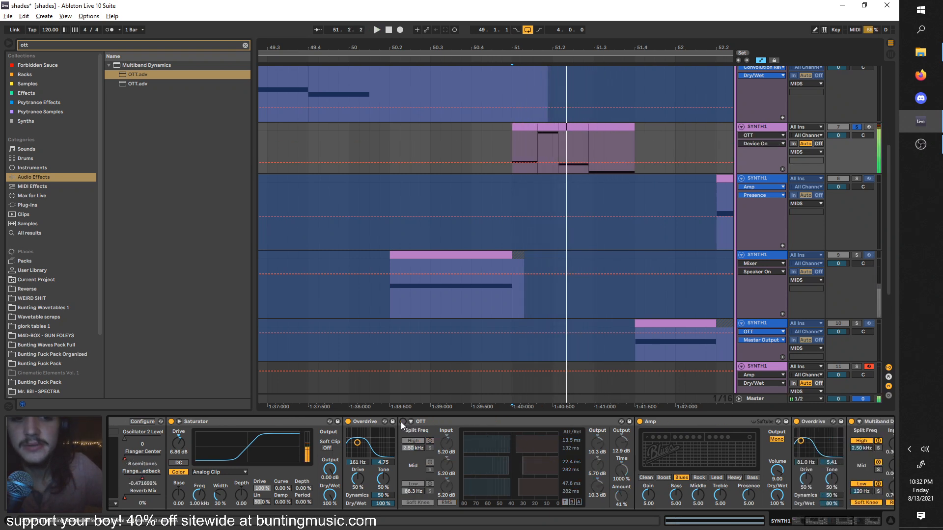
pyautogui.click(400, 422)
# Toggle the Multiband Dynamics and the Saturator at the end of the SYNTH1 chain to compare their effect
pyautogui.hscroll(10, 422, 439)
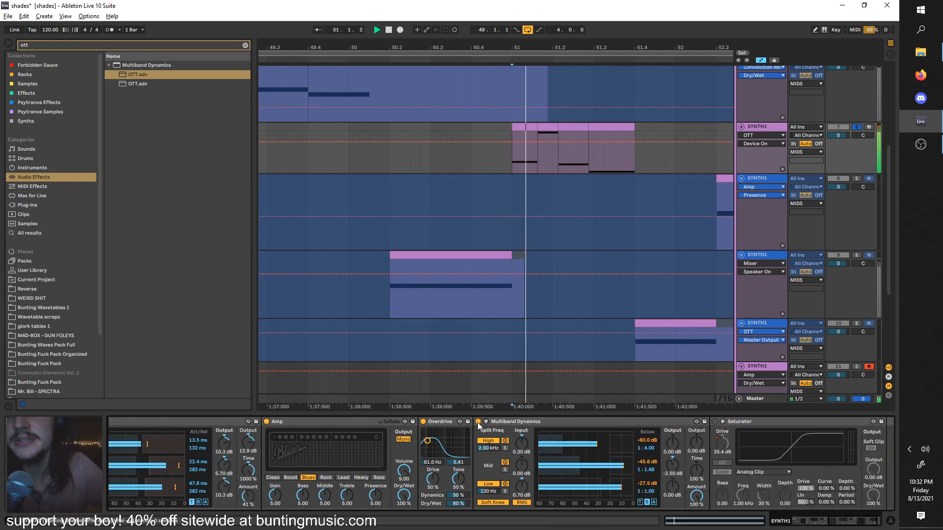
pyautogui.click(477, 422)
pyautogui.hscroll(3, 471, 425)
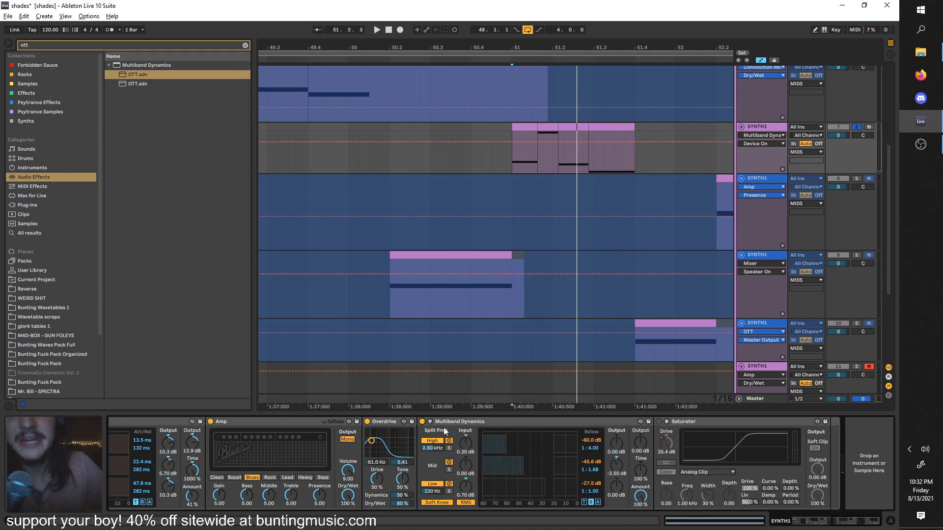
pyautogui.click(455, 422)
pyautogui.press('space')
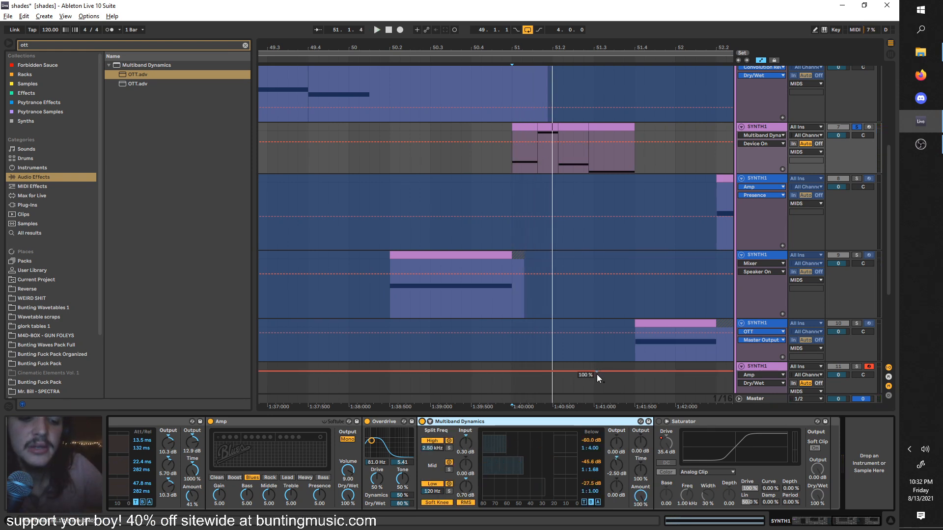
pyautogui.click(660, 428)
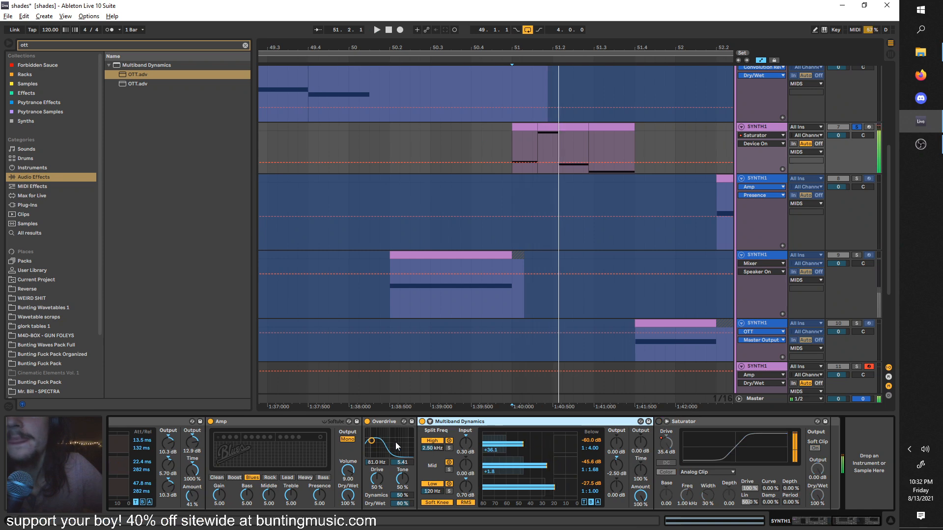
# Open the SYNTH1 track's Vital patch, turn off oscillator 2 and play back oscillator 1 alone
pyautogui.scroll(3, 399, 449)
pyautogui.scroll(5, 398, 449)
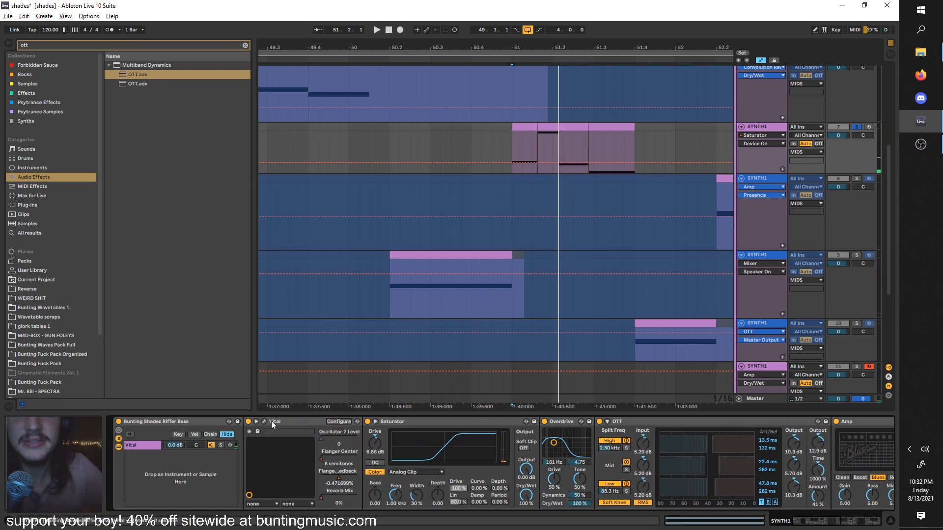
pyautogui.click(265, 422)
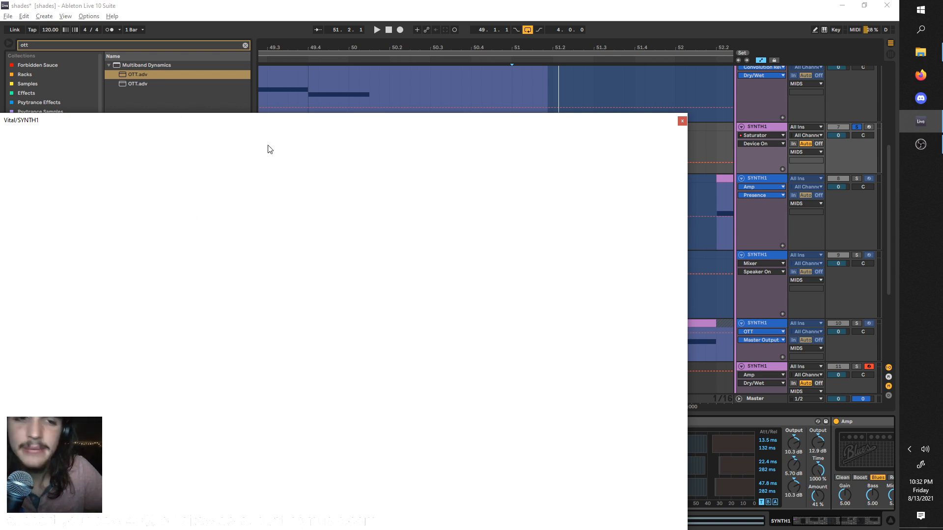
pyautogui.moveTo(247, 129); pyautogui.dragTo(468, 76)
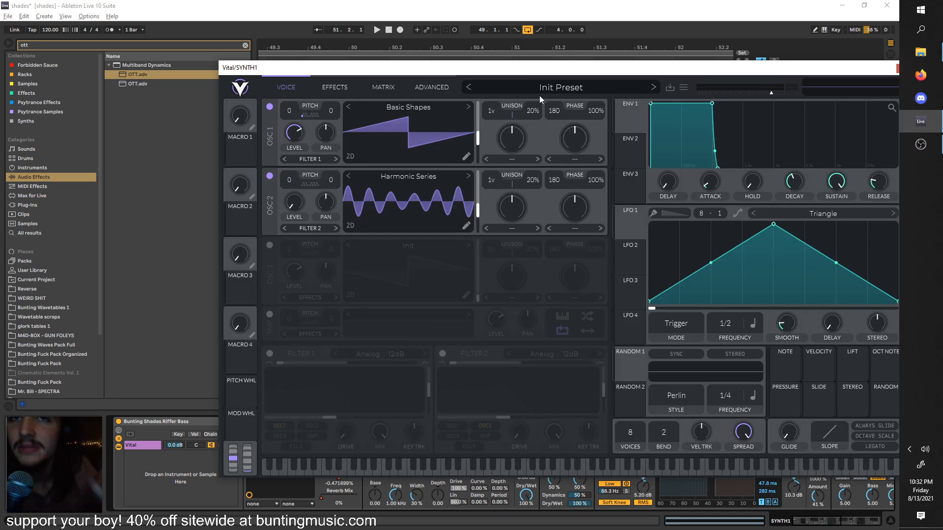
pyautogui.moveTo(426, 69); pyautogui.dragTo(362, 73)
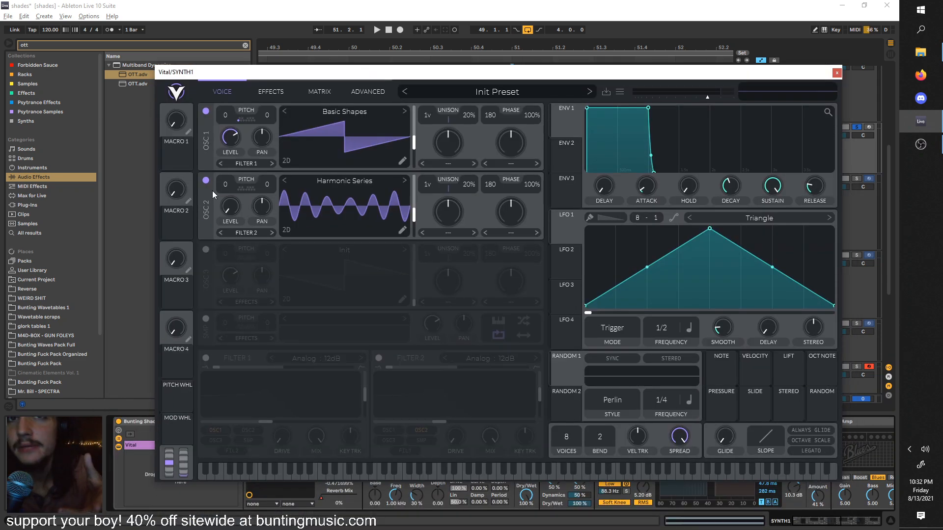
pyautogui.click(205, 181)
pyautogui.press('space')
pyautogui.press('space')
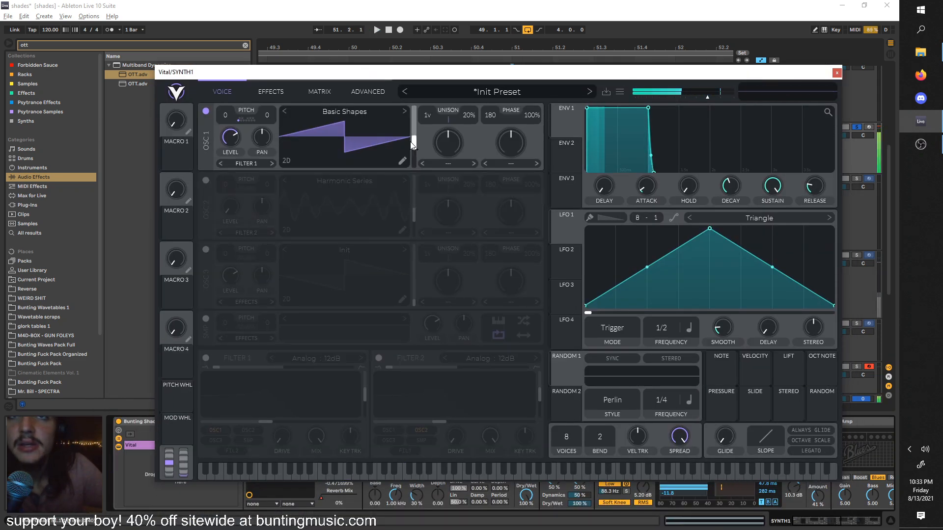
# Examine oscillator 1's Basic Shapes wavetable and Vital's advanced and effects settings
pyautogui.click(365, 98)
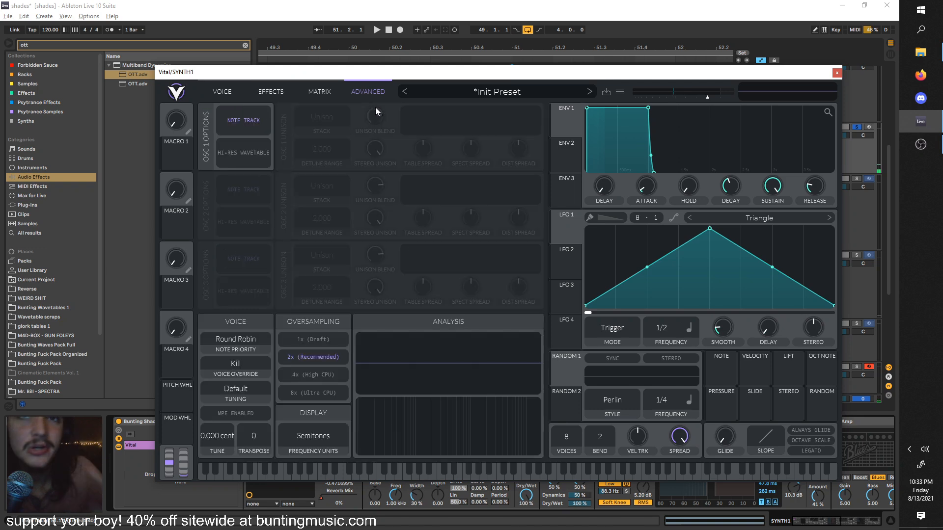
pyautogui.click(225, 94)
pyautogui.click(334, 112)
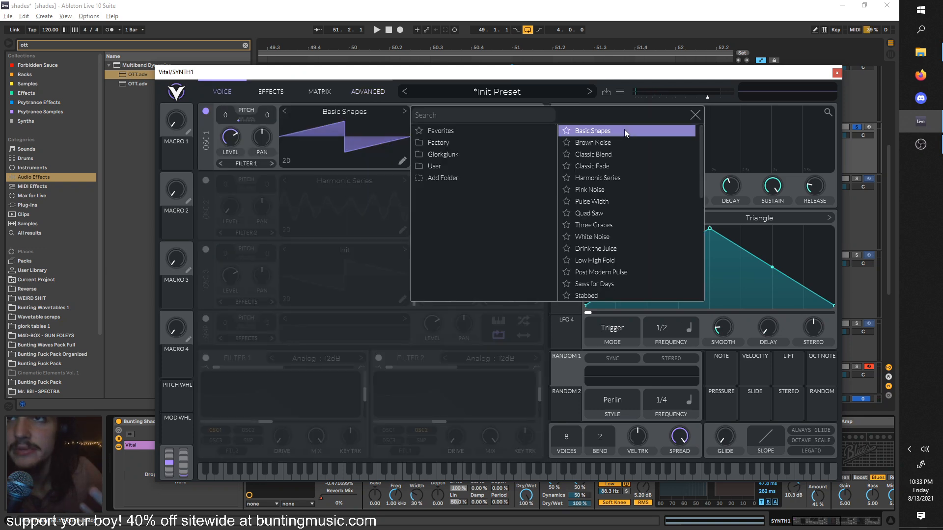
pyautogui.click(695, 115)
pyautogui.moveTo(414, 145)
pyautogui.mouseDown()
pyautogui.moveTo(419, 172)
pyautogui.moveTo(415, 129)
pyautogui.mouseUp()
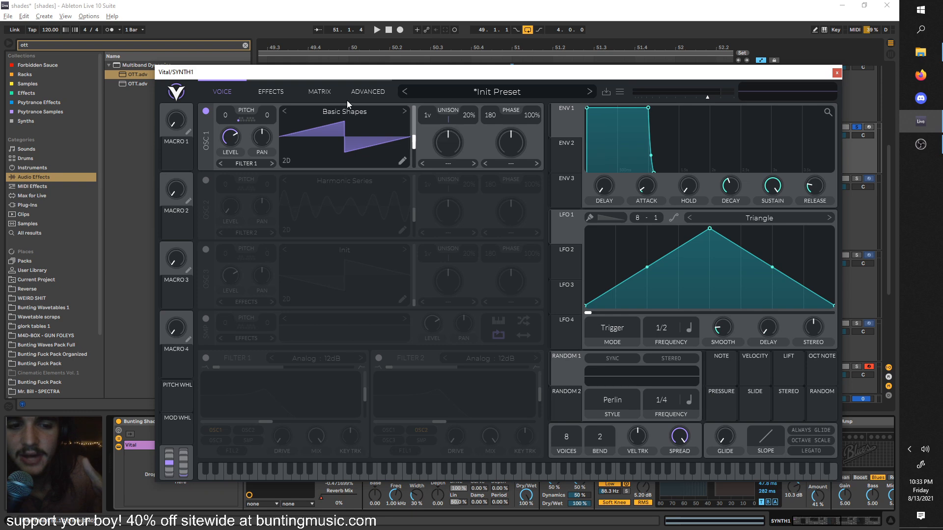
pyautogui.click(271, 91)
pyautogui.click(227, 91)
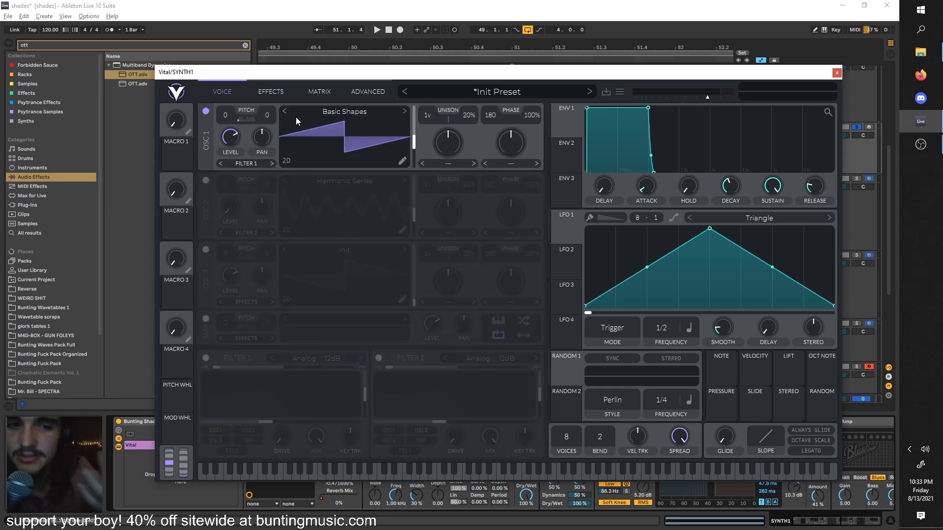
# Turn off Vital's Compressor, Distortion, Flanger and Reverb effects
pyautogui.click(248, 87)
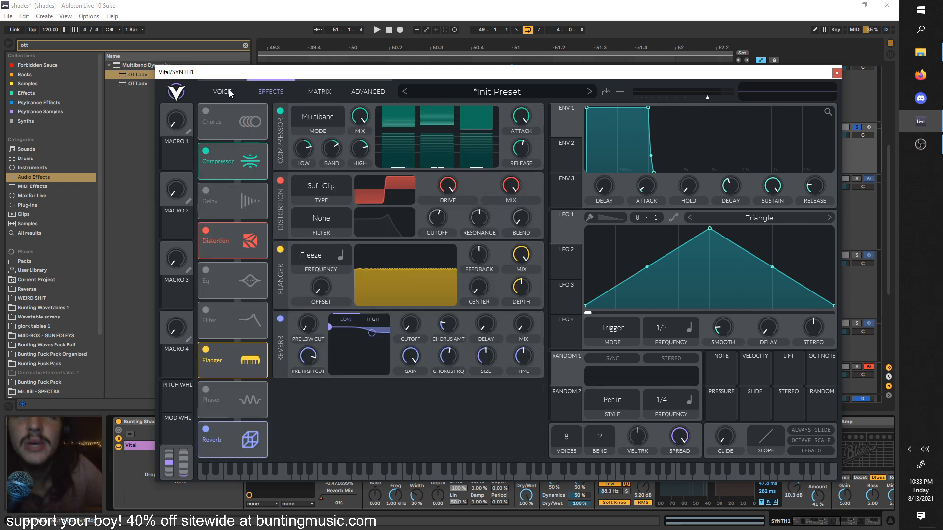
pyautogui.click(206, 150)
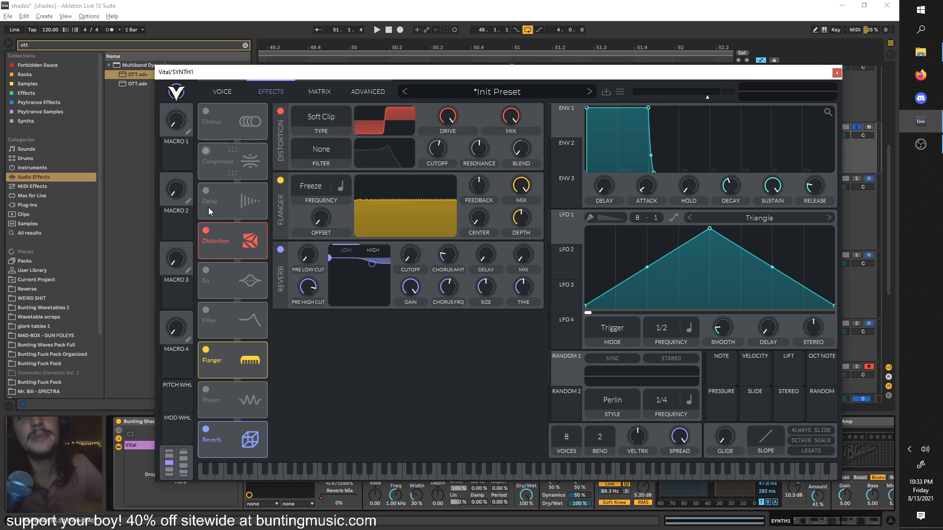
pyautogui.click(205, 230)
pyautogui.click(206, 350)
pyautogui.click(206, 429)
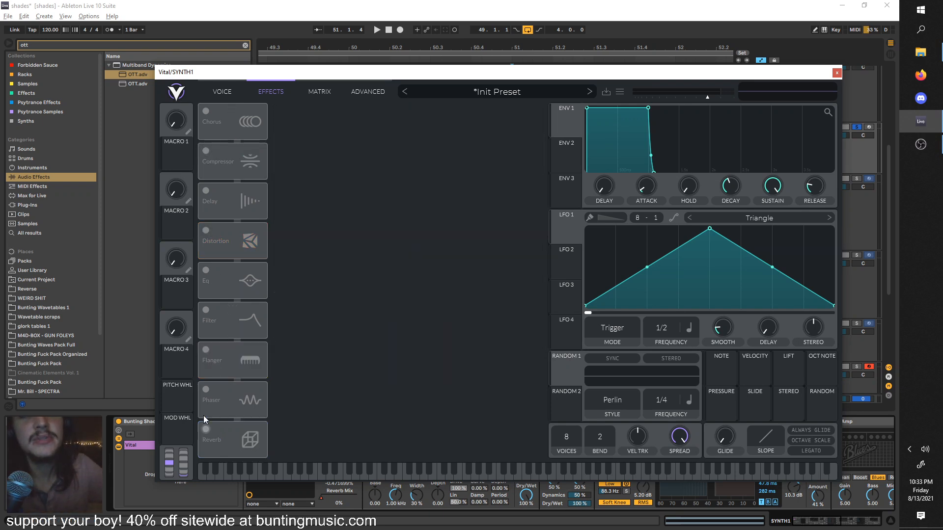
# Turn Vital's multiband Compressor back on and play the clip to hear it alone
pyautogui.click(205, 151)
pyautogui.press('space')
pyautogui.press('space')
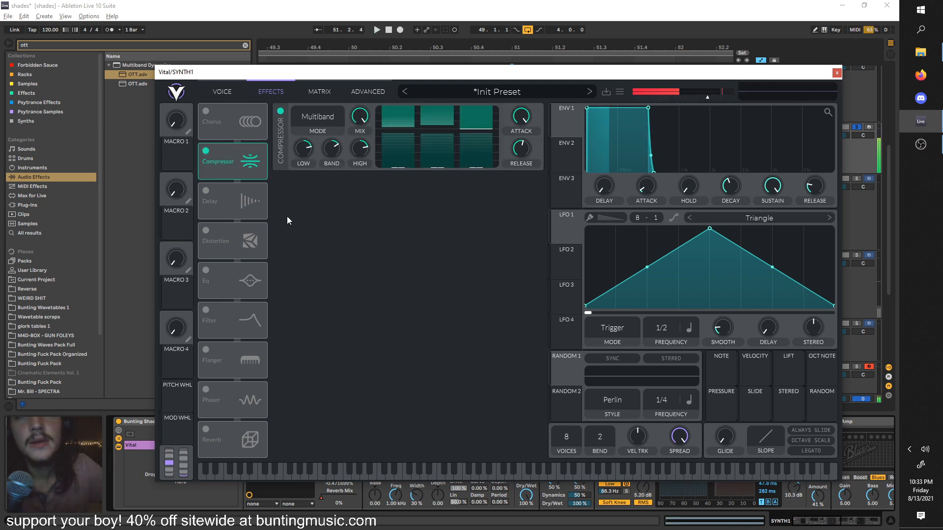
pyautogui.moveTo(519, 145); pyautogui.dragTo(519, 153)
pyautogui.press('space')
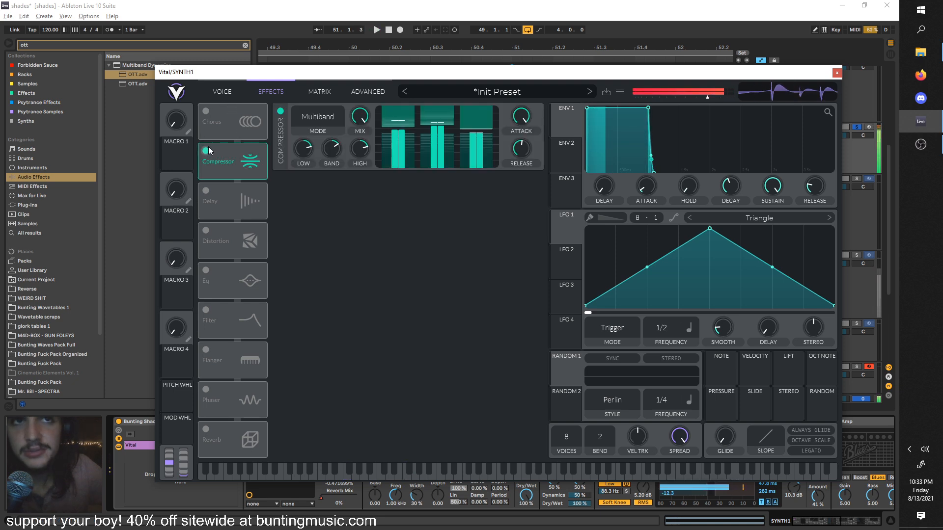
# Turn Vital's Soft Clip Distortion and its Flanger back on and play the clip
pyautogui.click(205, 231)
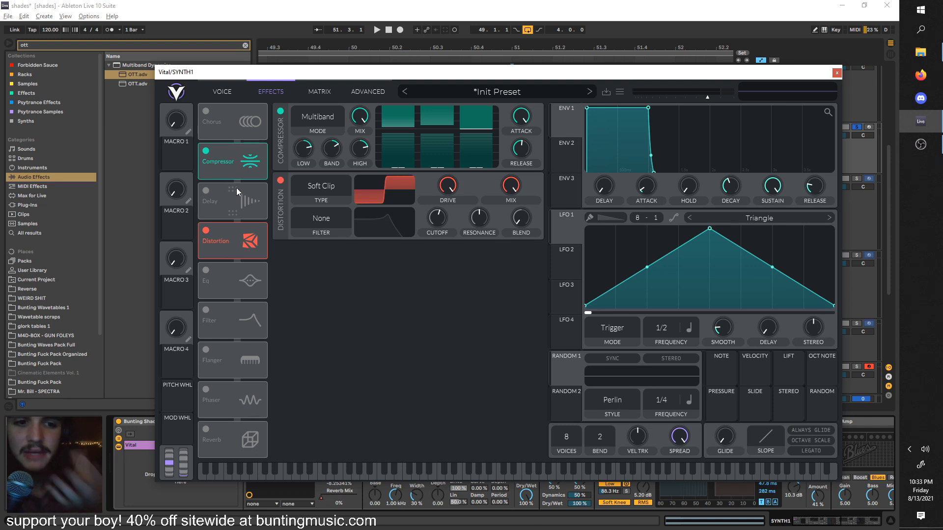
pyautogui.click(206, 350)
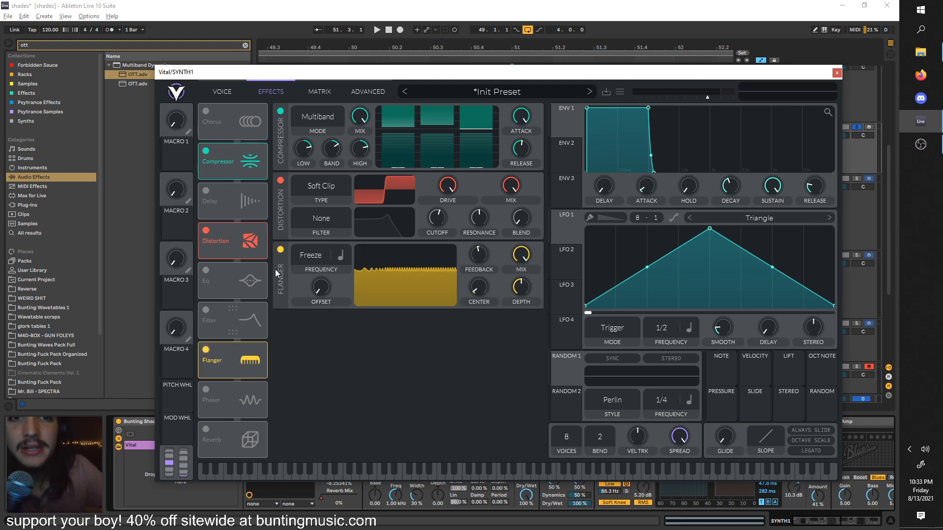
pyautogui.press('space')
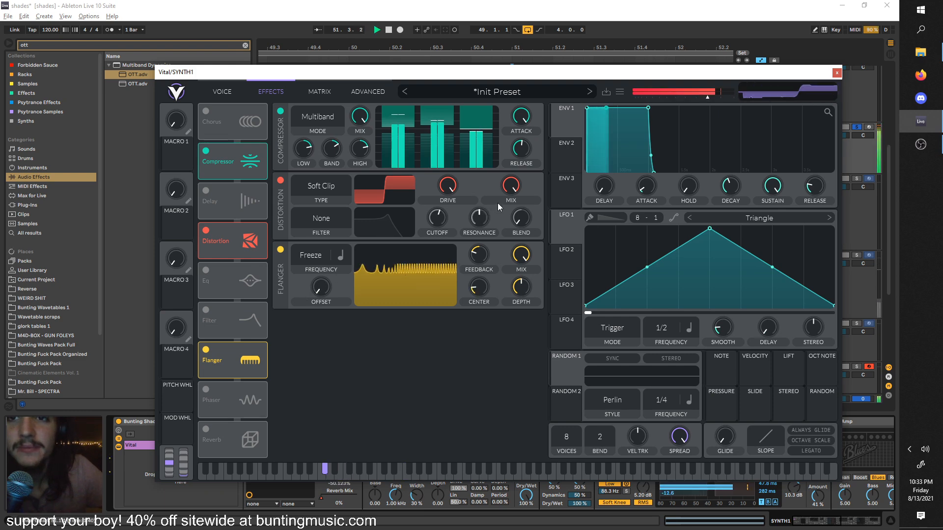
# Restart playback inside the clip's last note and raise the flanger's Center to 42.88 semitones while varying its Feedback
pyautogui.moveTo(469, 76)
pyautogui.mouseDown()
pyautogui.moveTo(457, 335)
pyautogui.moveTo(509, 244)
pyautogui.moveTo(517, 139)
pyautogui.moveTo(502, 129)
pyautogui.mouseUp()
pyautogui.click(613, 161)
pyautogui.press('space')
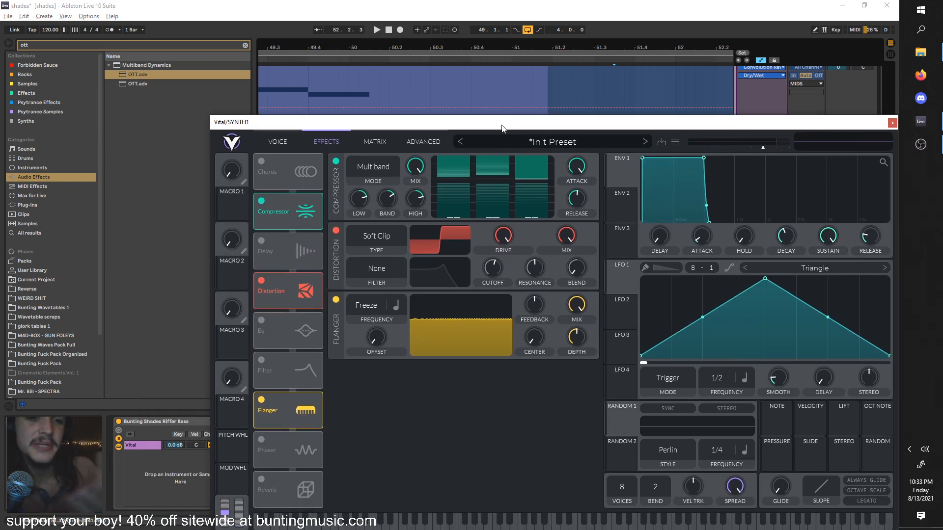
pyautogui.press('Tab')
pyautogui.press('Tab')
pyautogui.press('space')
pyautogui.moveTo(534, 337); pyautogui.dragTo(535, 303)
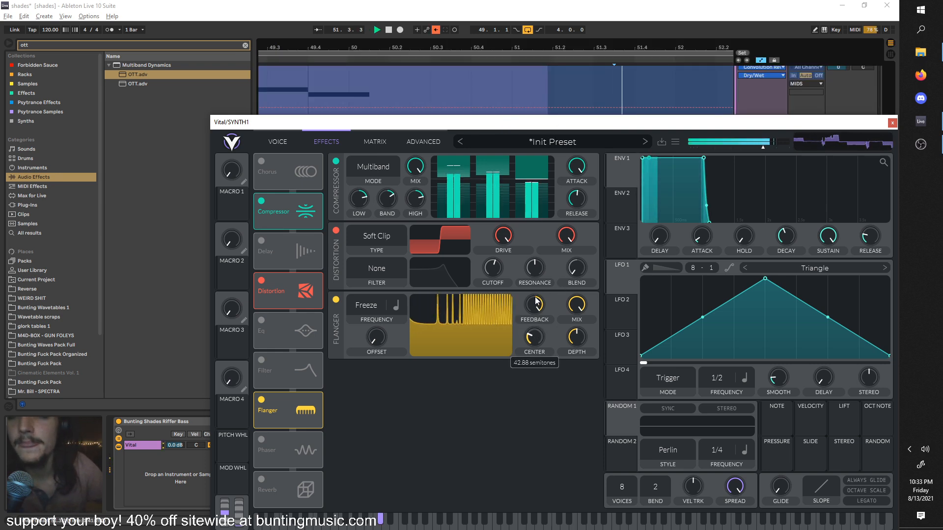
pyautogui.moveTo(535, 328); pyautogui.dragTo(527, 310)
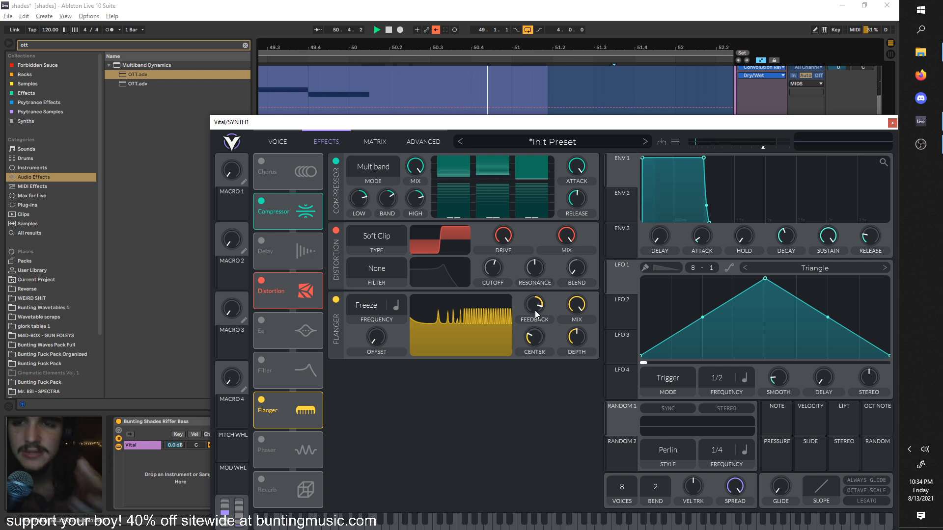
# Sweep the flanger's Center between 27.52 and 35.52 semitones during playback
pyautogui.moveTo(537, 336)
pyautogui.scroll(-3, 536, 337)
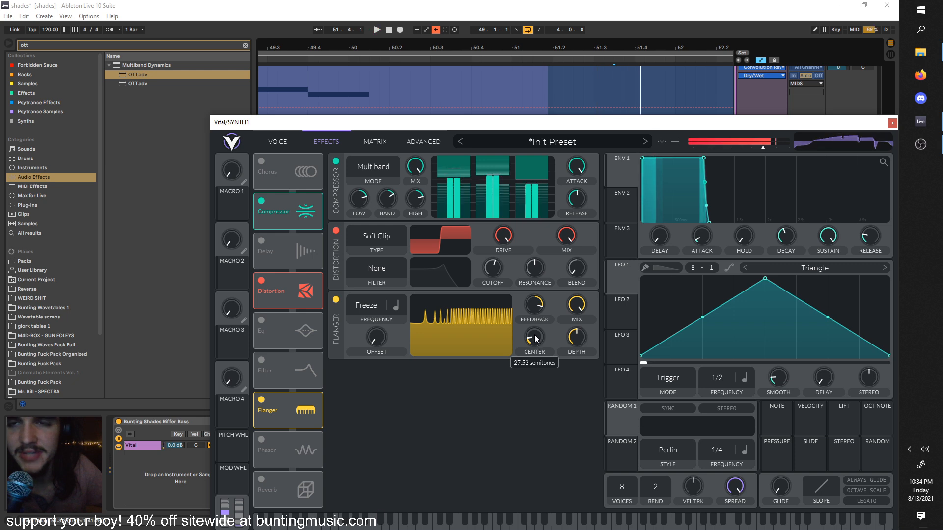
pyautogui.scroll(-1, 533, 339)
pyautogui.scroll(2, 533, 352)
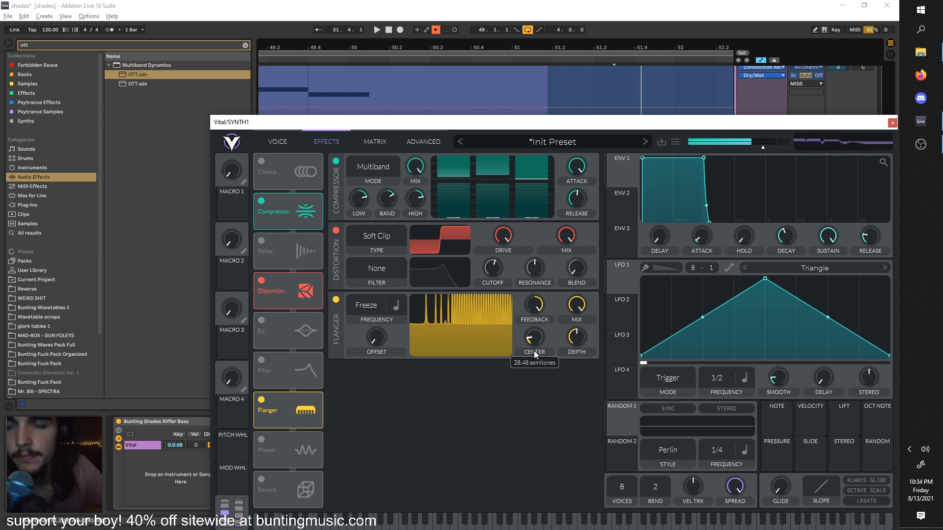
pyautogui.scroll(5, 534, 340)
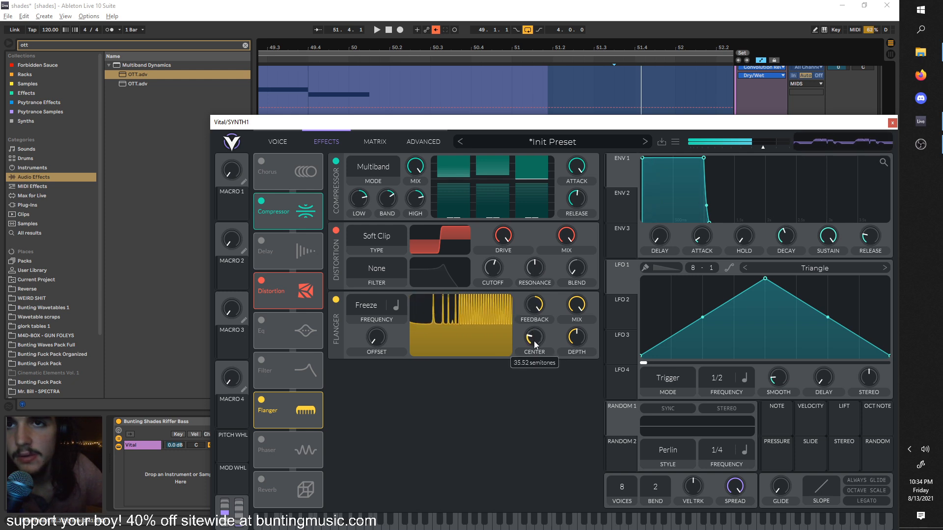
pyautogui.press('space')
pyautogui.scroll(3, 532, 322)
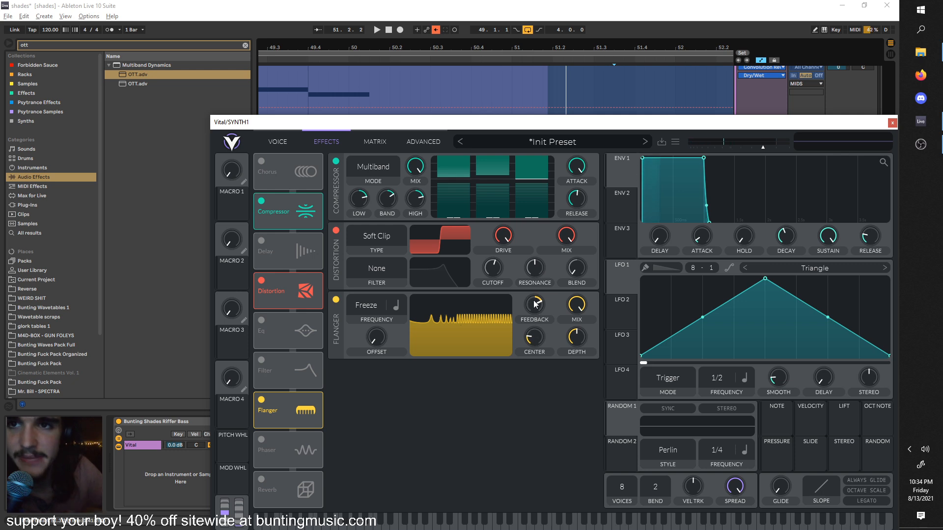
# Sweep the flanger's Feedback up and down during playback and reset it to its default
pyautogui.moveTo(534, 313); pyautogui.dragTo(545, 389)
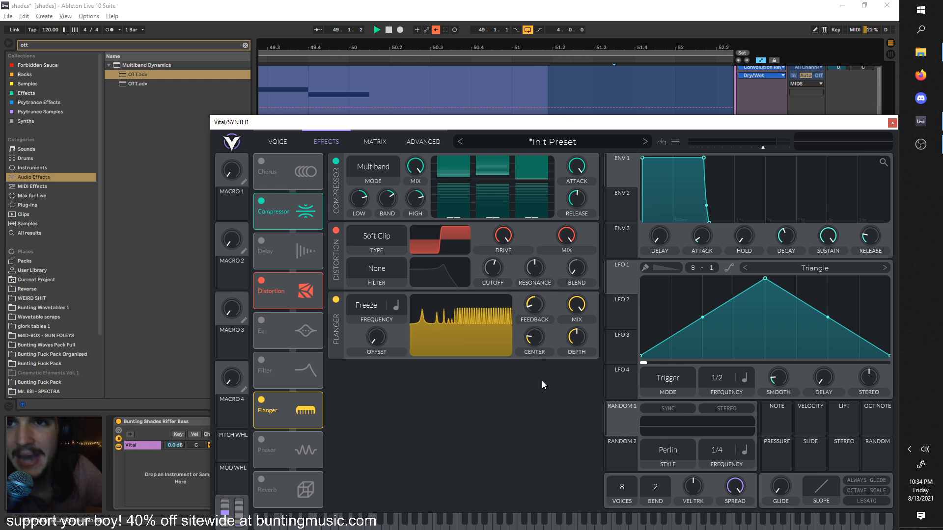
pyautogui.press('space')
pyautogui.moveTo(534, 328); pyautogui.dragTo(538, 348)
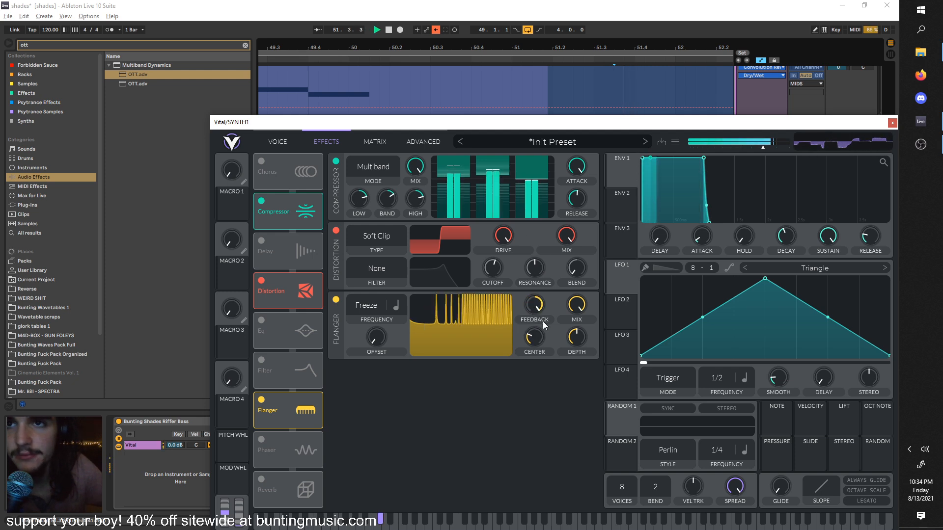
pyautogui.moveTo(543, 321); pyautogui.dragTo(529, 369)
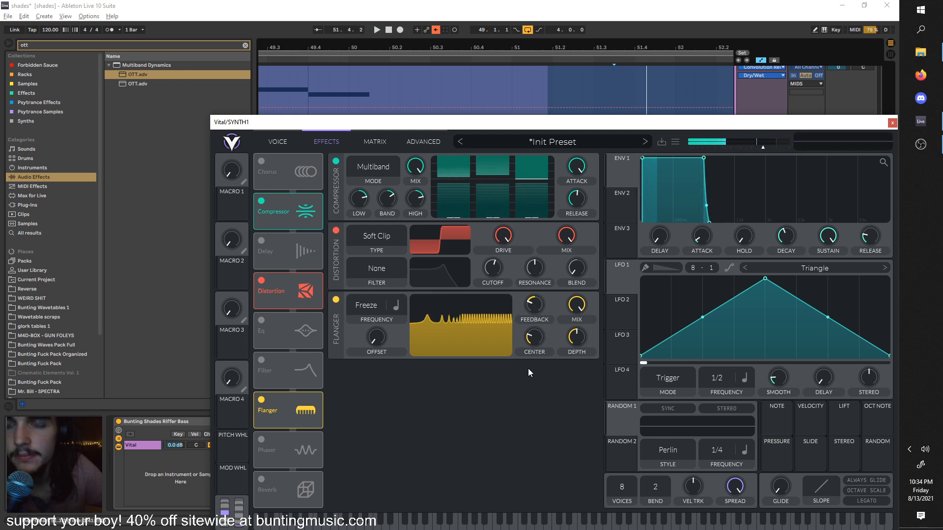
pyautogui.doubleClick(530, 305)
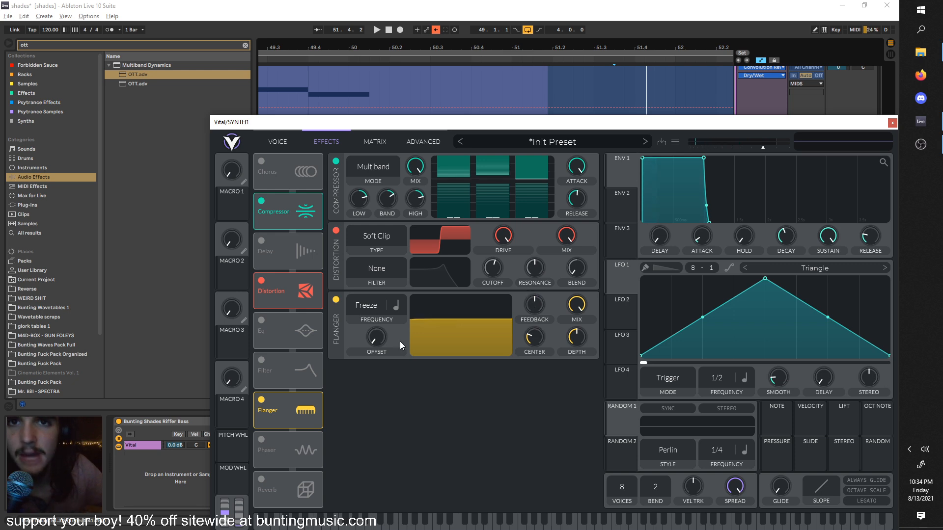
# Raise the flanger's Feedback and sweep its Offset during playback, bringing the Offset back to 0.000
pyautogui.moveTo(531, 334)
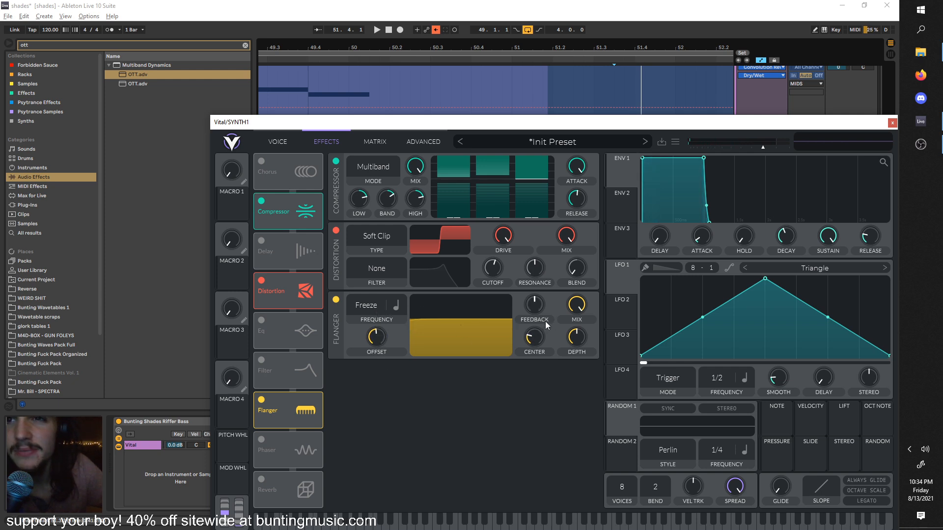
pyautogui.moveTo(541, 315); pyautogui.dragTo(560, 248)
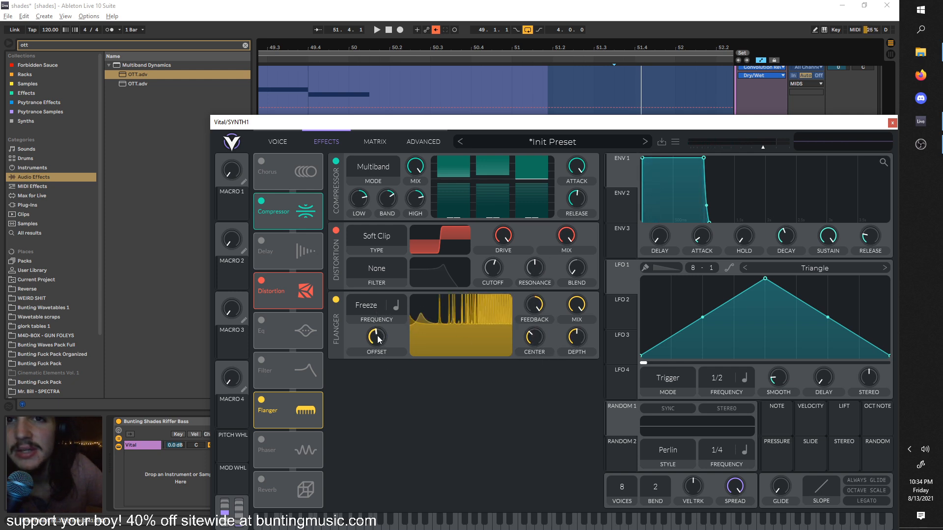
pyautogui.moveTo(377, 337); pyautogui.dragTo(372, 408)
pyautogui.moveTo(379, 327); pyautogui.dragTo(378, 293)
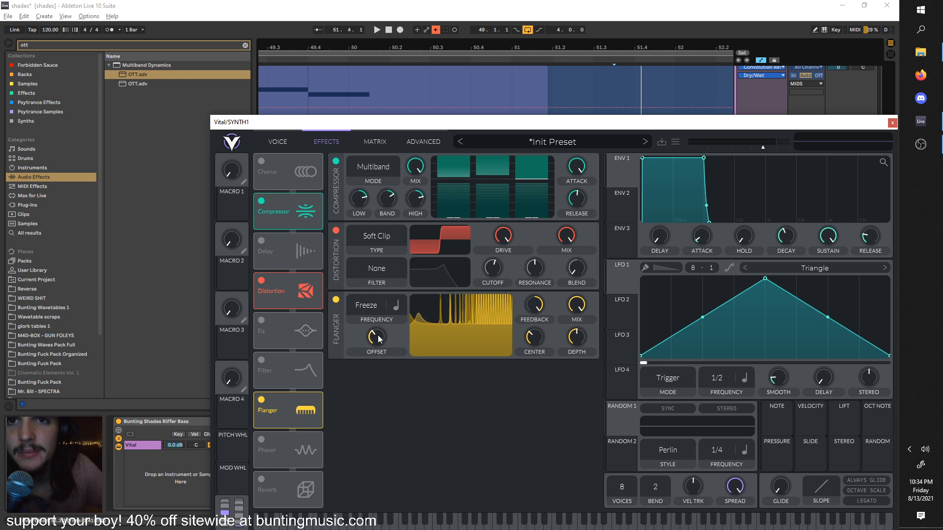
pyautogui.moveTo(376, 343); pyautogui.dragTo(375, 391)
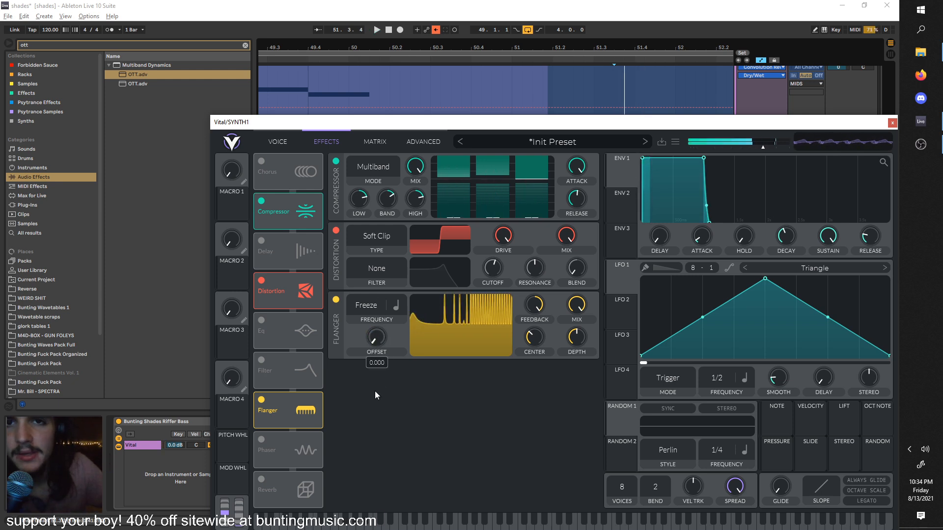
# Lower the flanger's Feedback and try a Frequency of 4/1 before setting it back to Freeze
pyautogui.moveTo(527, 311); pyautogui.dragTo(525, 334)
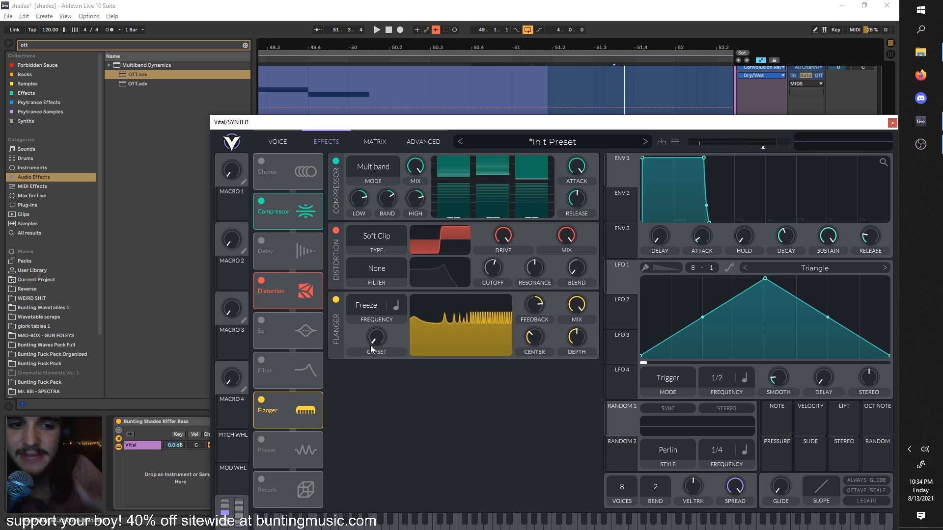
pyautogui.moveTo(370, 305)
pyautogui.mouseDown()
pyautogui.moveTo(387, 240)
pyautogui.moveTo(362, 305)
pyautogui.mouseUp()
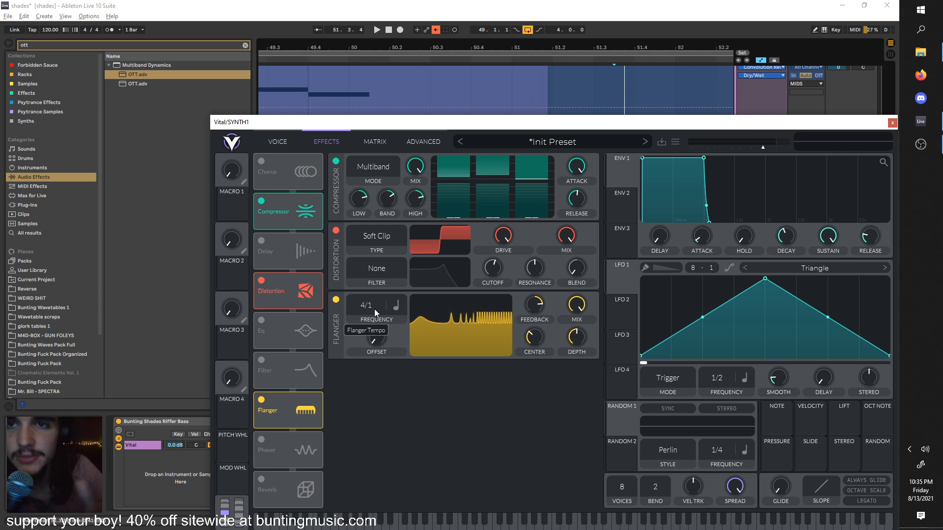
pyautogui.moveTo(369, 306); pyautogui.dragTo(380, 501)
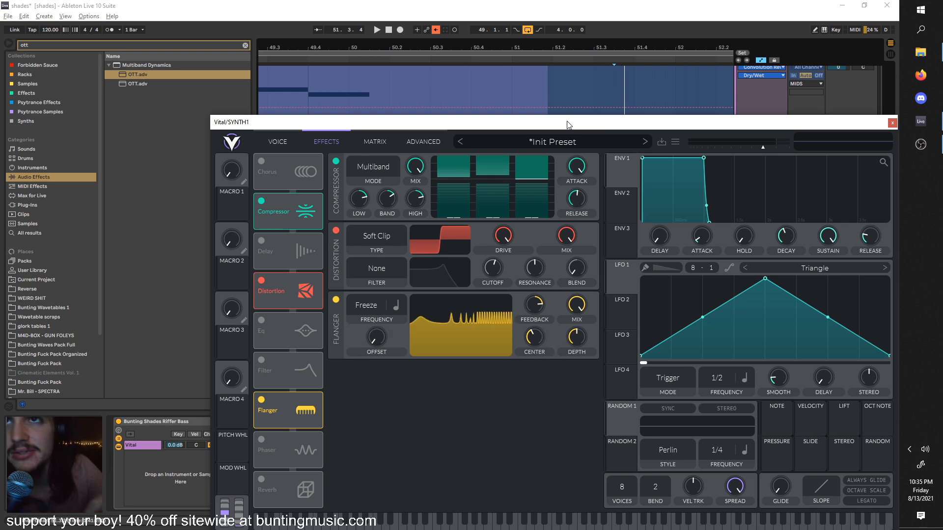
# Move the Vital window off the arrangement and set the playback start at the beginning of the SYNTH1 clip's last note
pyautogui.moveTo(569, 122); pyautogui.dragTo(560, 448)
pyautogui.scroll(3, 589, 152)
pyautogui.hscroll(1, 579, 150)
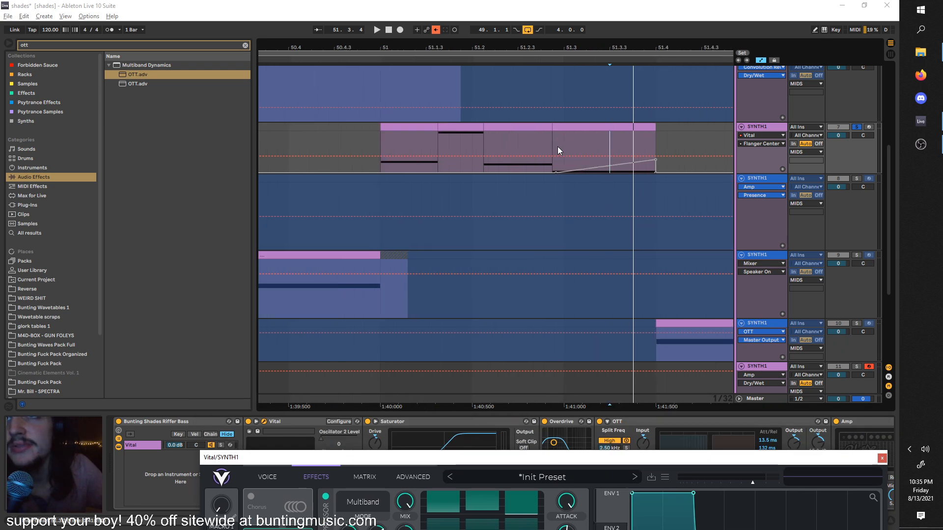
pyautogui.click(558, 160)
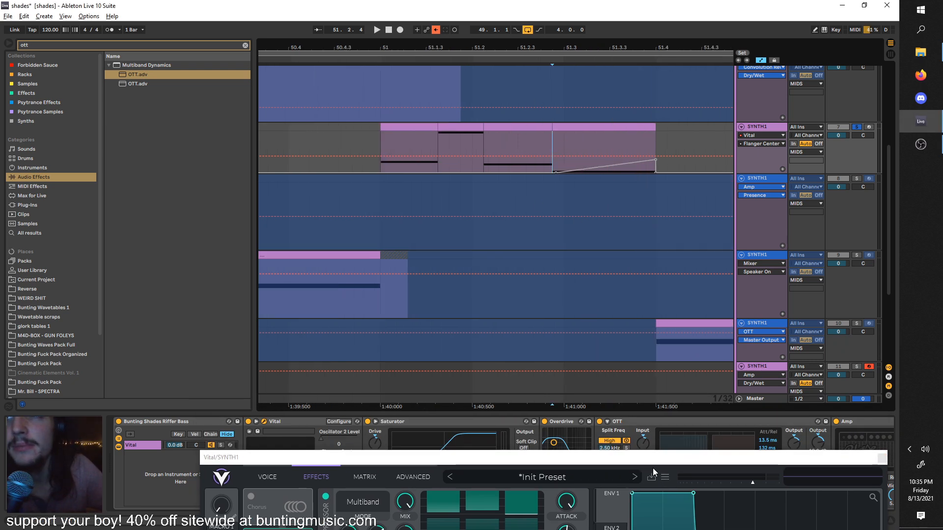
# Show the Flanger Feedback automation on the SYNTH1 track, re-enable the overridden automation and play the clip's last note
pyautogui.moveTo(647, 459); pyautogui.dragTo(581, 146)
pyautogui.click(655, 173)
pyautogui.moveTo(524, 148); pyautogui.dragTo(665, 172)
pyautogui.click(504, 93)
pyautogui.click(436, 29)
pyautogui.press('space')
pyautogui.moveTo(560, 258); pyautogui.dragTo(581, 303)
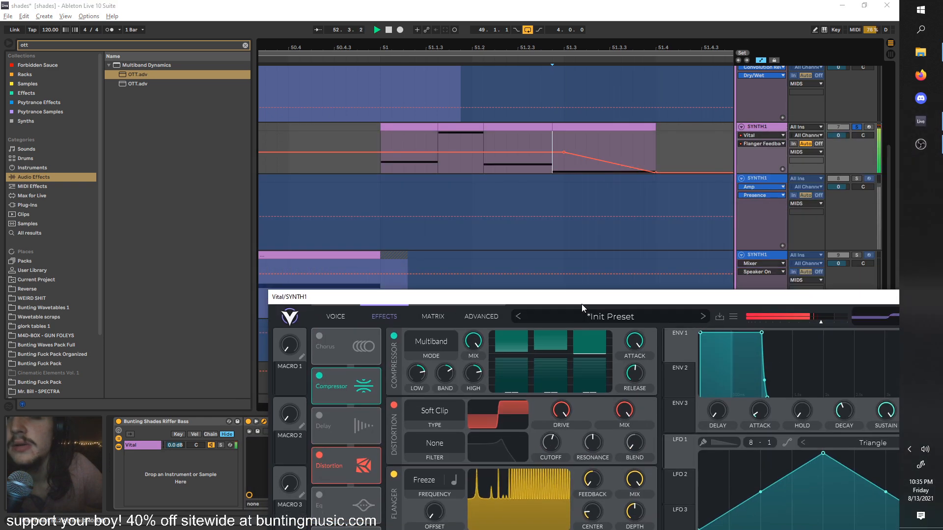
# Play the SYNTH1 clip from its start at bar 51 with the flanger automation and close the Vital window
pyautogui.scroll(-3, 632, 169)
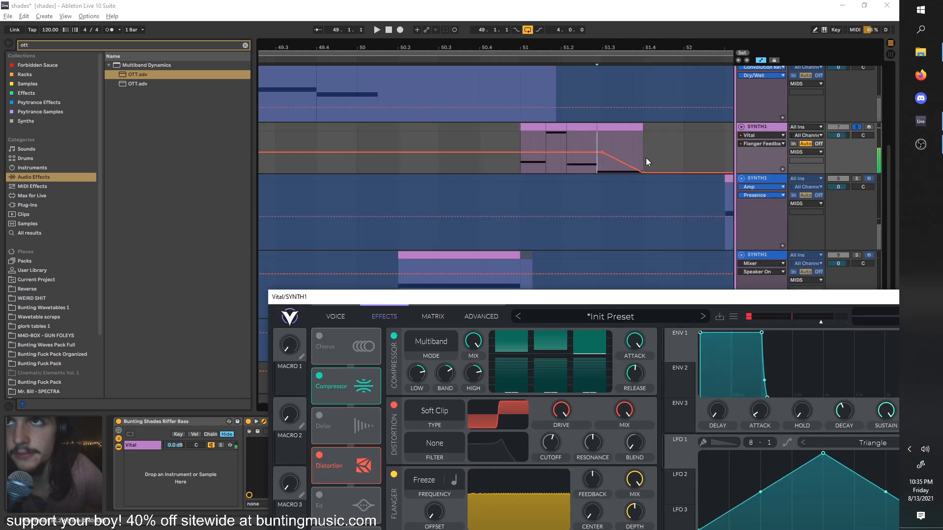
pyautogui.click(526, 141)
pyautogui.press('space')
pyautogui.moveTo(702, 297); pyautogui.dragTo(457, 186)
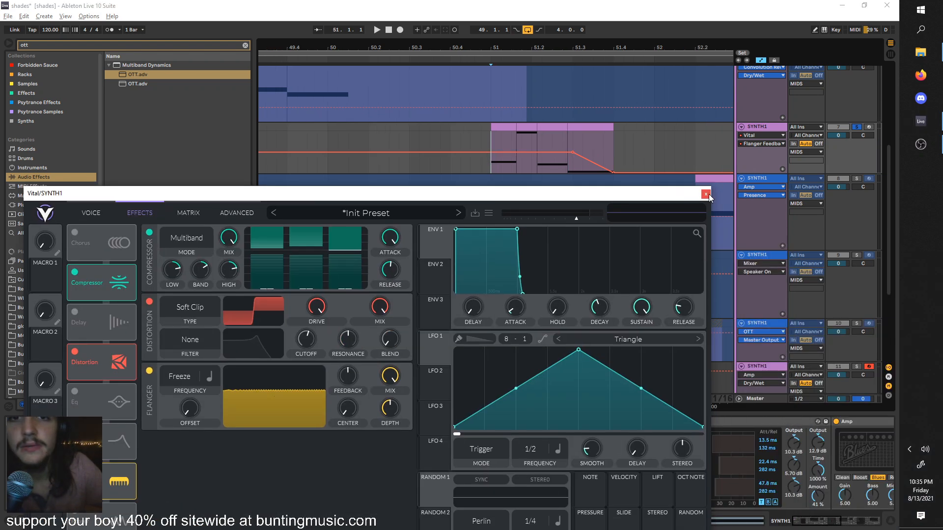
pyautogui.click(707, 194)
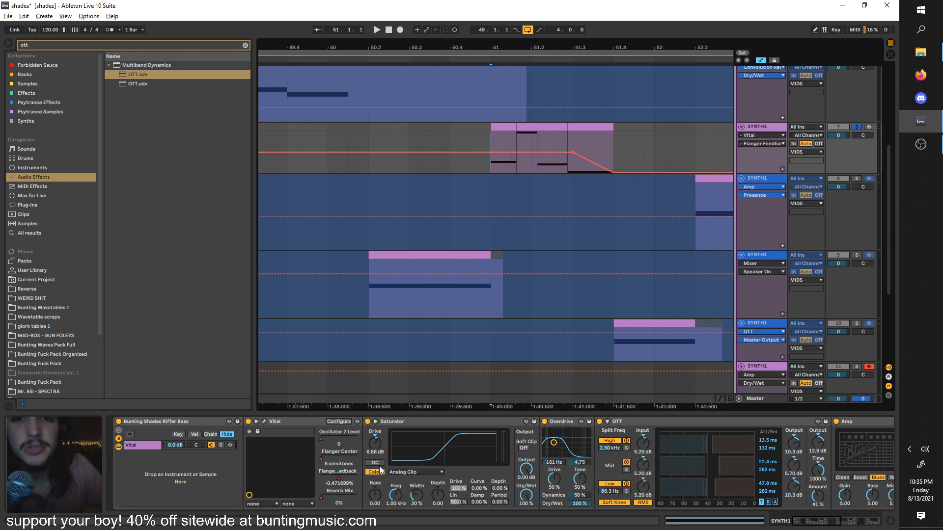
# Examine the track's device chain, from Vital's flanger parameters through Saturator, Overdrive, OTT and Amp to Multiband Dynamics
pyautogui.scroll(-3, 384, 449)
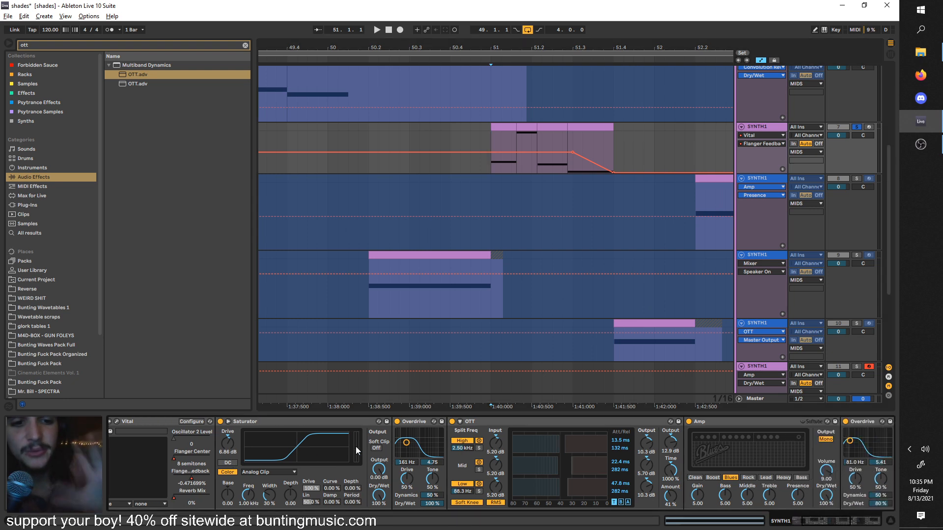
pyautogui.scroll(-3, 350, 441)
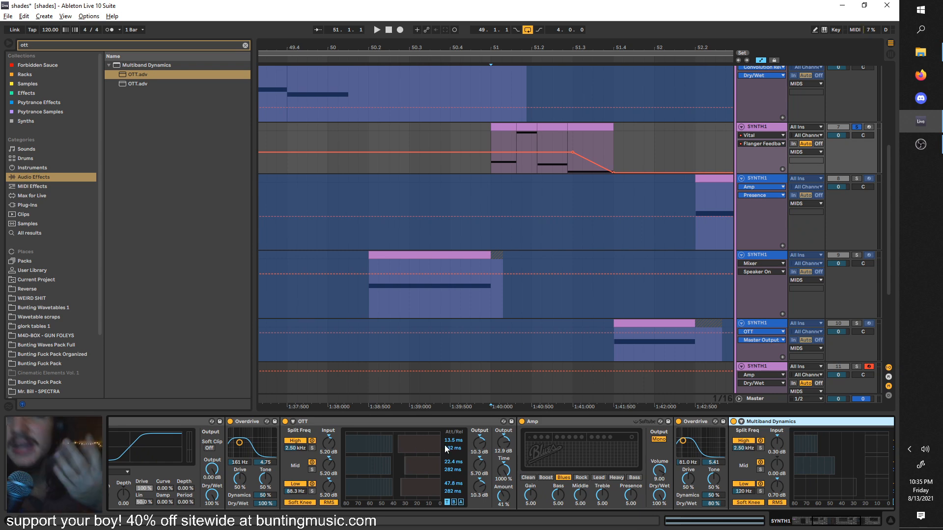
pyautogui.scroll(2, 218, 452)
pyautogui.scroll(5, 224, 448)
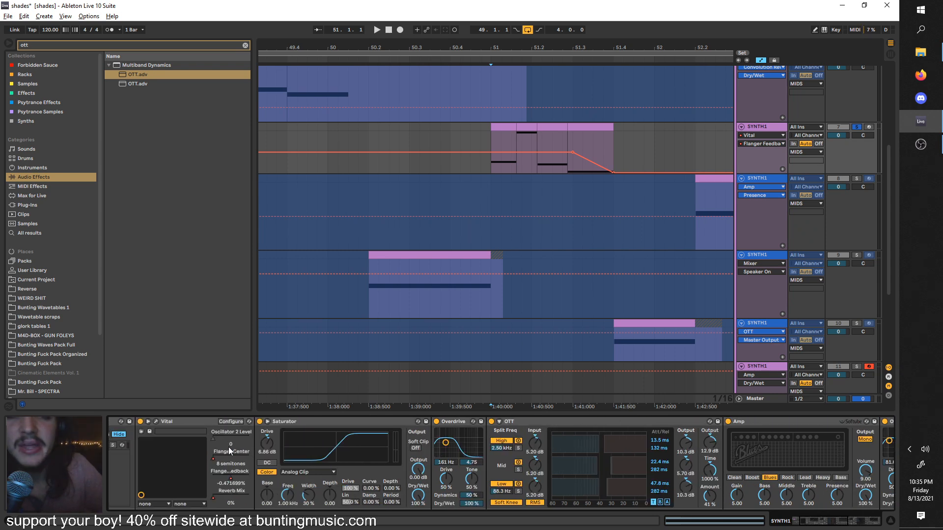
pyautogui.scroll(-2, 224, 462)
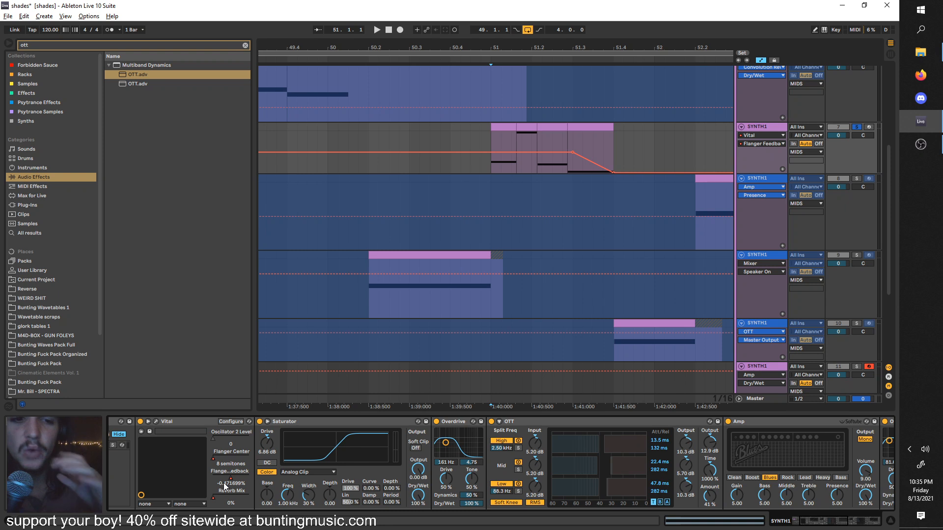
pyautogui.scroll(-2, 314, 457)
# Audition a Phaser inserted between Vital and Saturator by sweeping its Frequency and Feedback, and delete it
pyautogui.press('space')
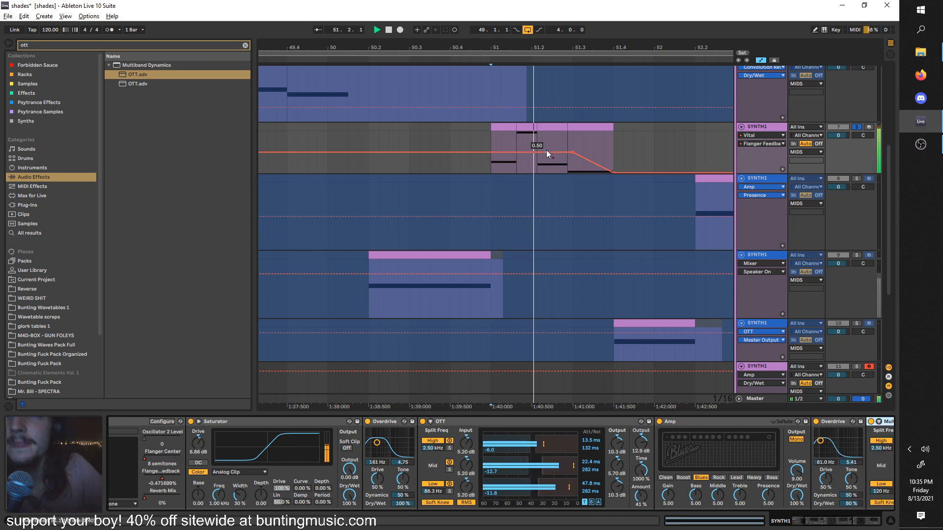
pyautogui.click(62, 46)
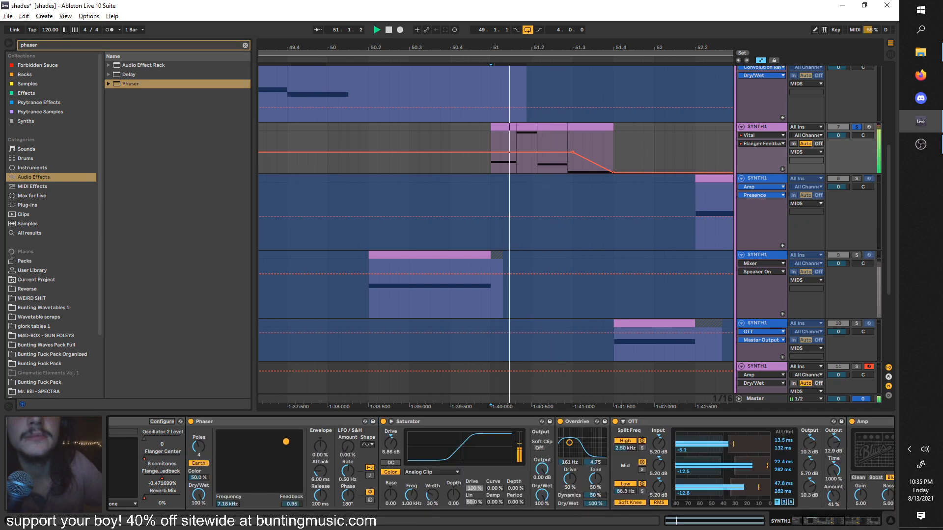
pyautogui.click(192, 422)
pyautogui.press('space')
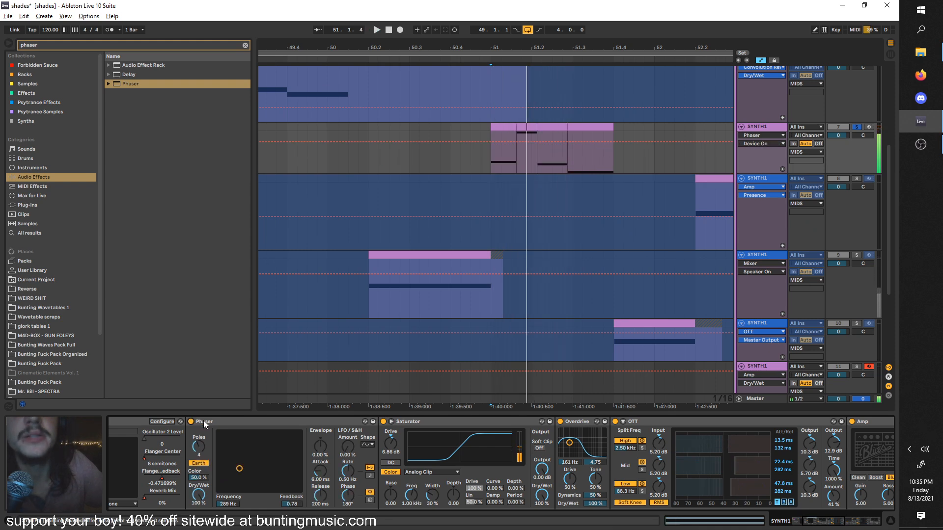
pyautogui.click(205, 423)
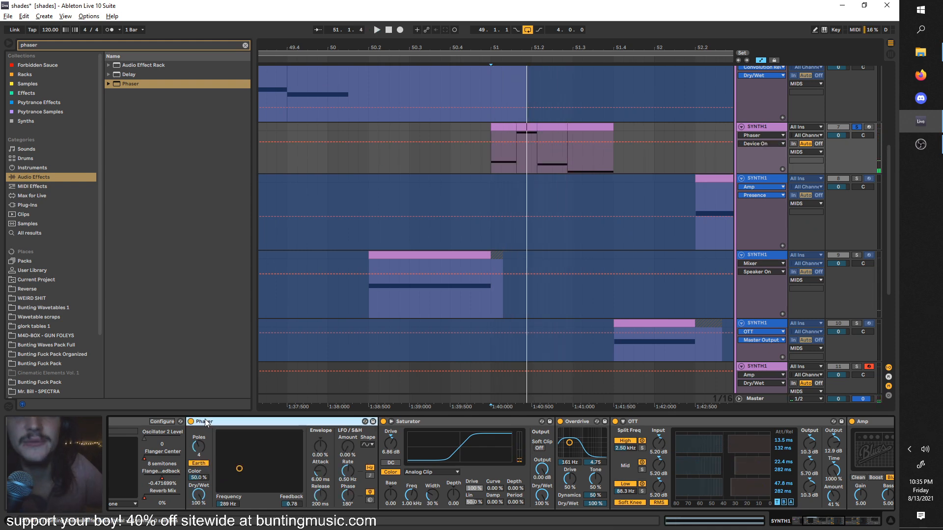
pyautogui.press('Delete')
# Freeze the SYNTH1 track that holds the four-note bass clip
pyautogui.hscroll(10, 457, 444)
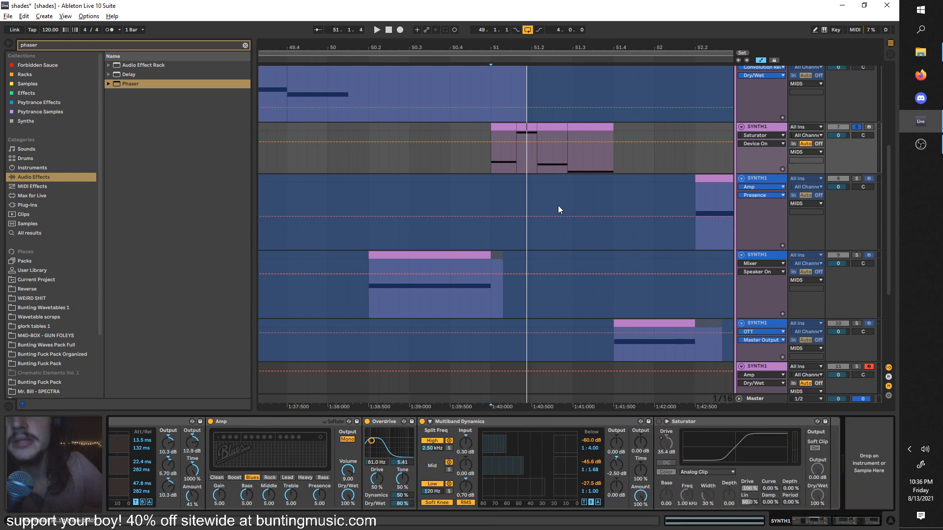
pyautogui.rightClick(761, 128)
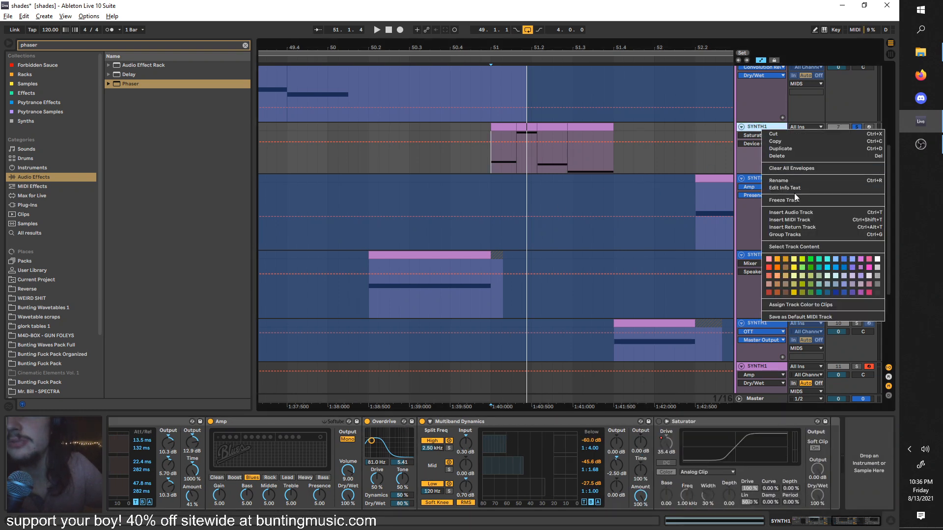
pyautogui.click(790, 199)
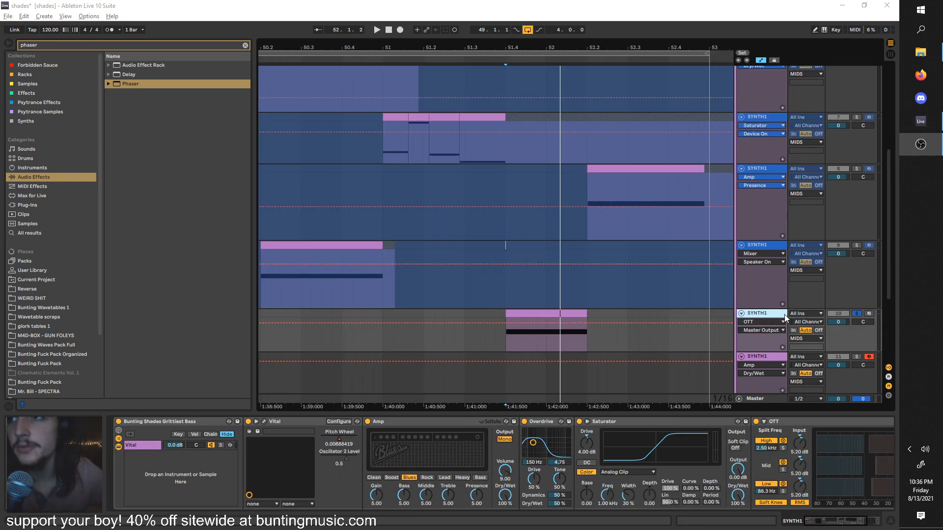
# Play the Grittiest Bass clip from its start and open its Vital patch on the effects page
pyautogui.click(531, 315)
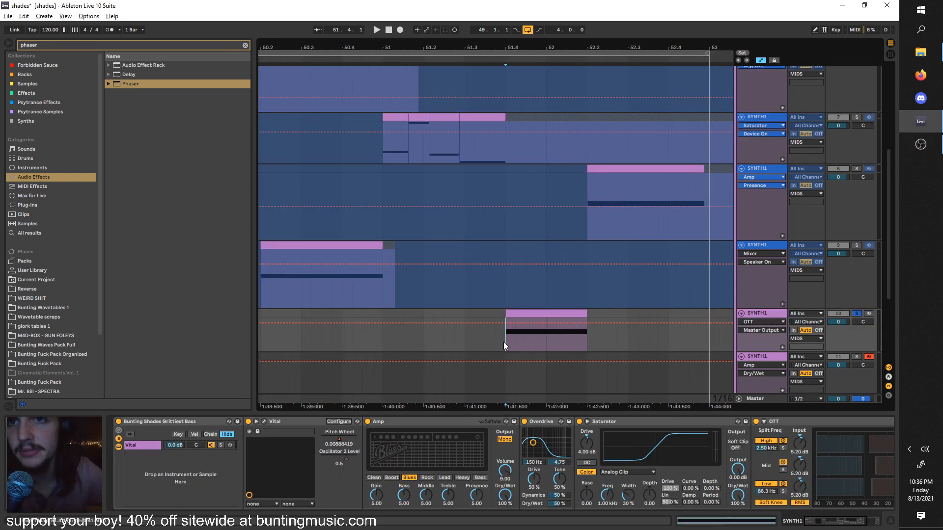
pyautogui.press('space')
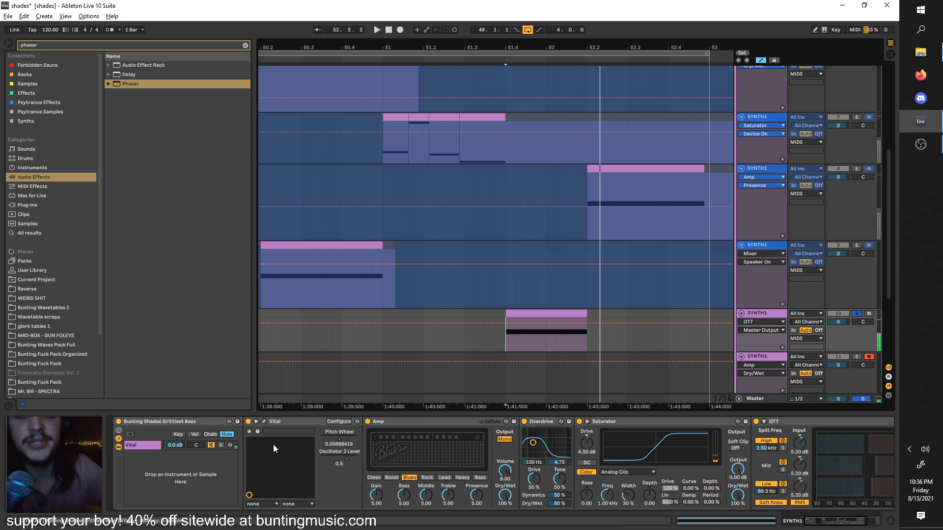
pyautogui.click(264, 422)
pyautogui.moveTo(257, 37); pyautogui.dragTo(428, 55)
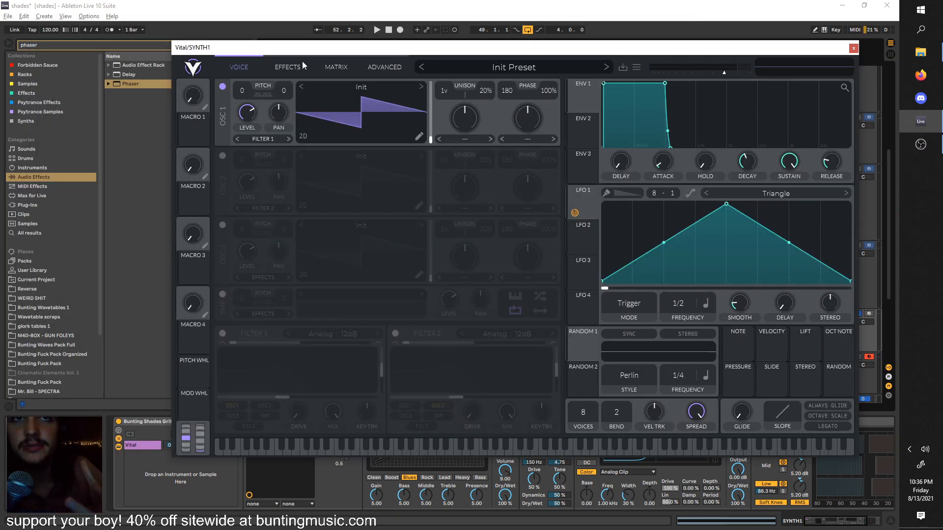
pyautogui.click(301, 65)
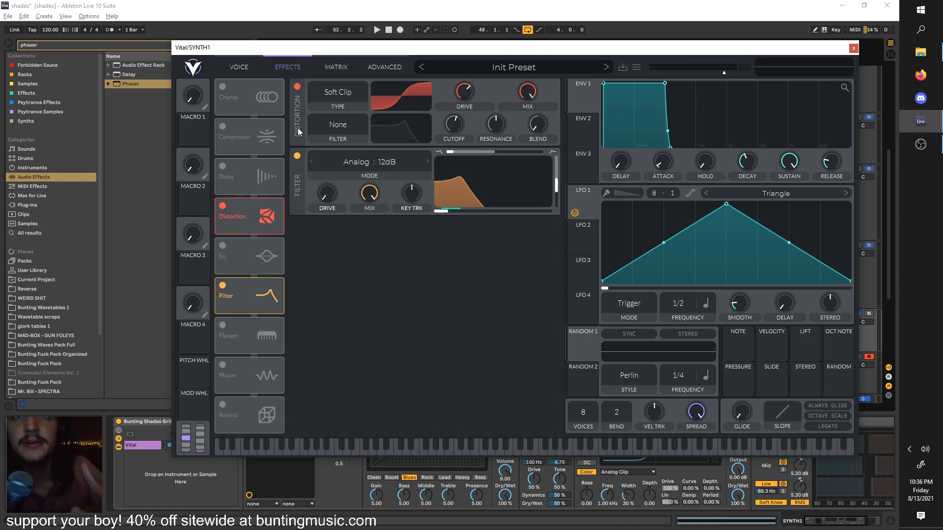
# Play the clip while watching Vital's Distortion and Filter, and move the plugin window clear of the device chain
pyautogui.press('space')
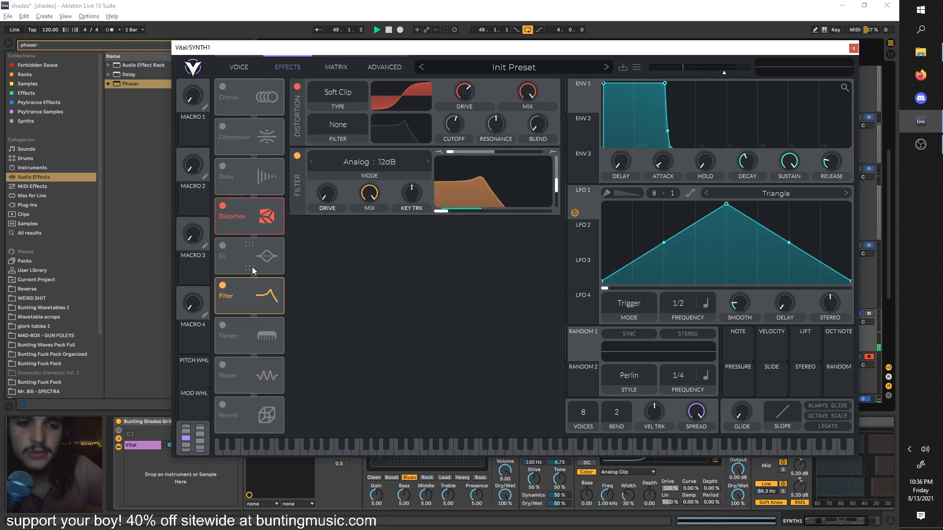
pyautogui.press('space')
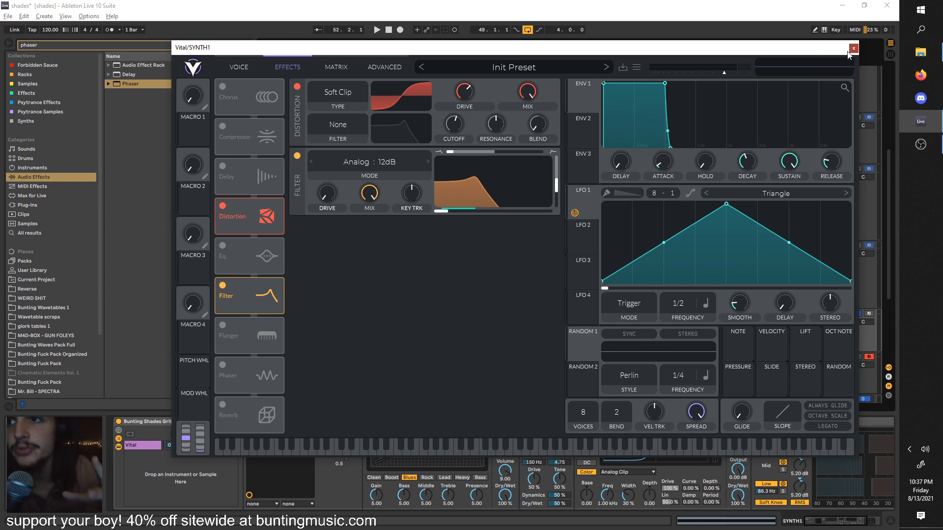
pyautogui.moveTo(836, 49); pyautogui.dragTo(674, 2)
pyautogui.hscroll(4, 415, 450)
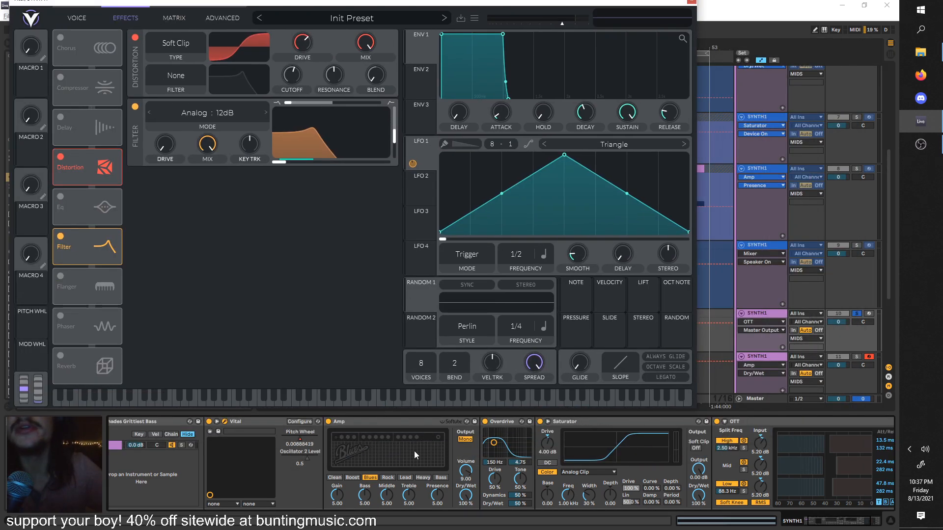
pyautogui.hscroll(-5, 426, 447)
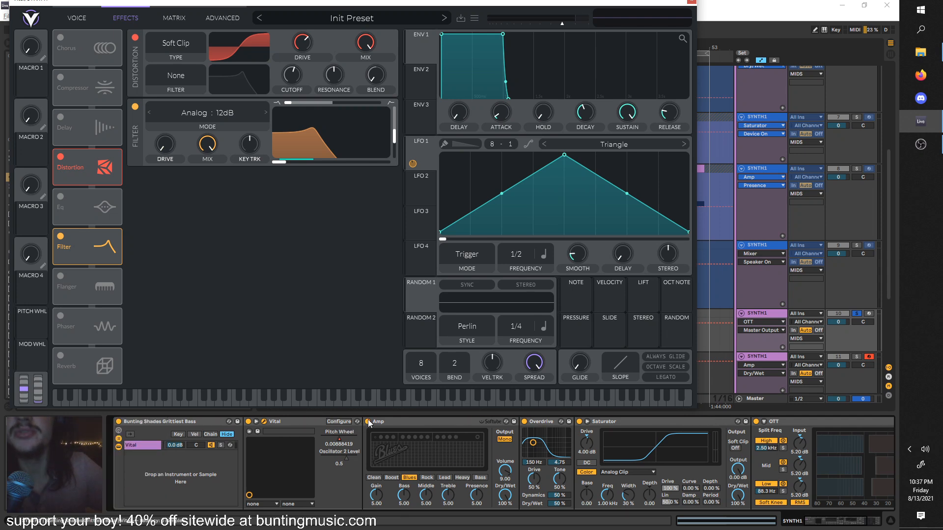
# Turn off the Amp, Overdrive, Saturator and OTT on the Grittiest Bass track during playback
pyautogui.click(368, 422)
pyautogui.click(524, 421)
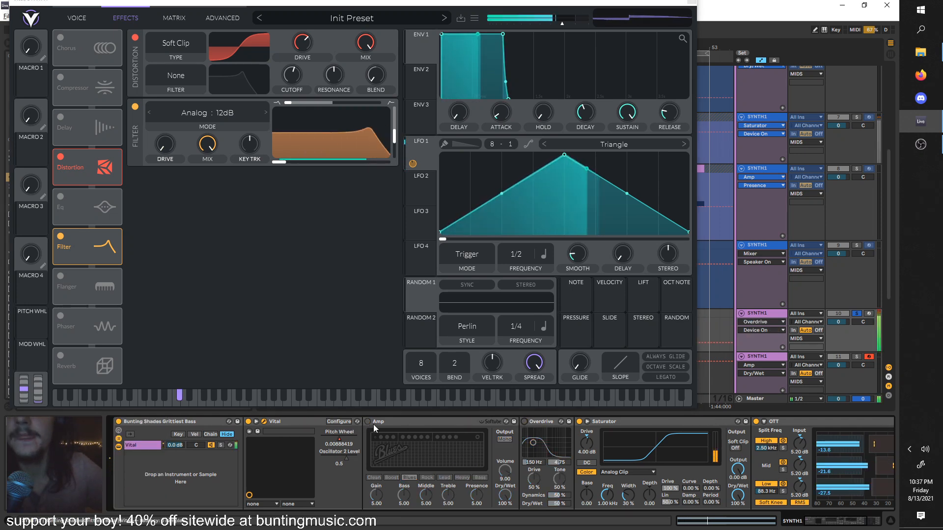
pyautogui.click(579, 422)
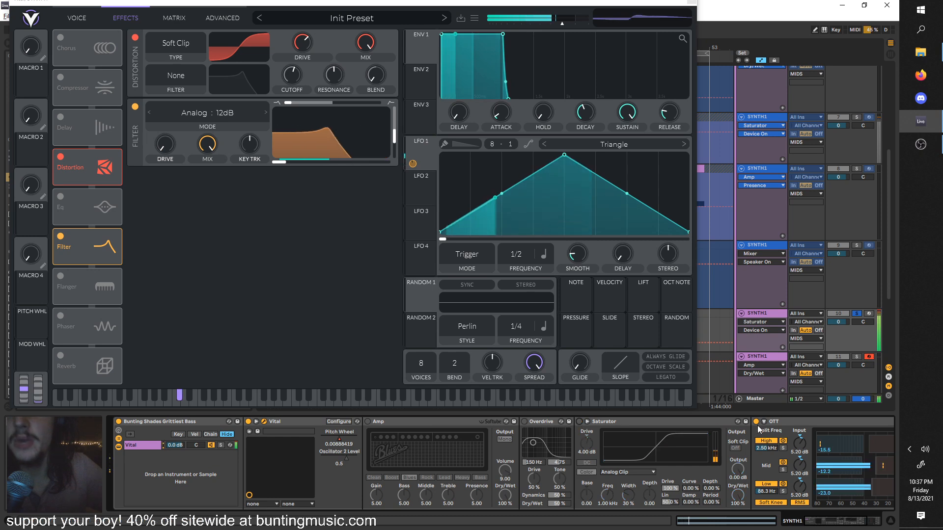
pyautogui.click(756, 421)
# Turn the Amp, Overdrive, Saturator and OTT on the Grittiest Bass track back on
pyautogui.click(368, 422)
pyautogui.click(525, 421)
pyautogui.click(578, 421)
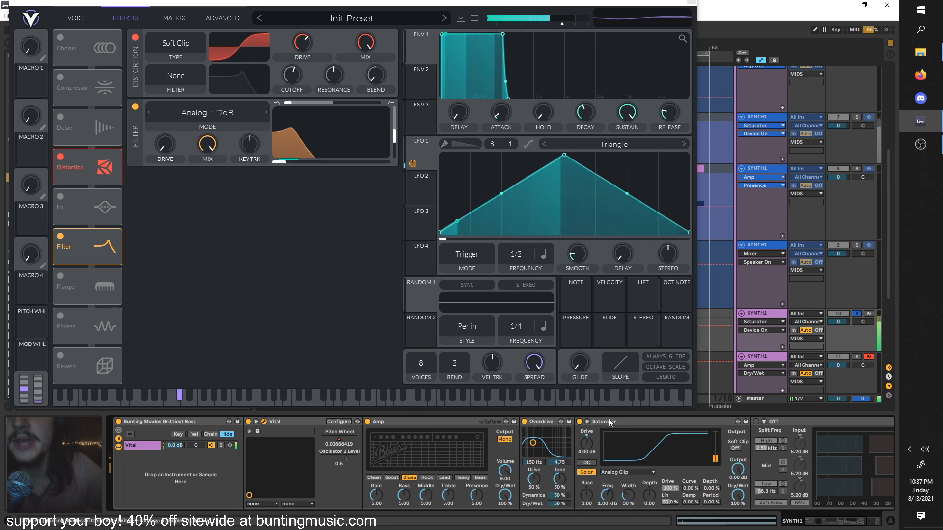
pyautogui.click(756, 421)
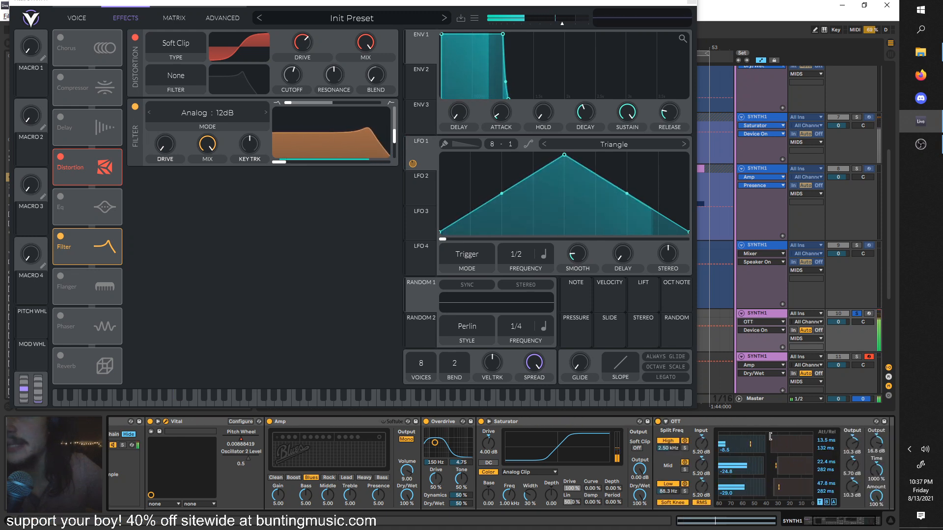
pyautogui.scroll(3, 287, 417)
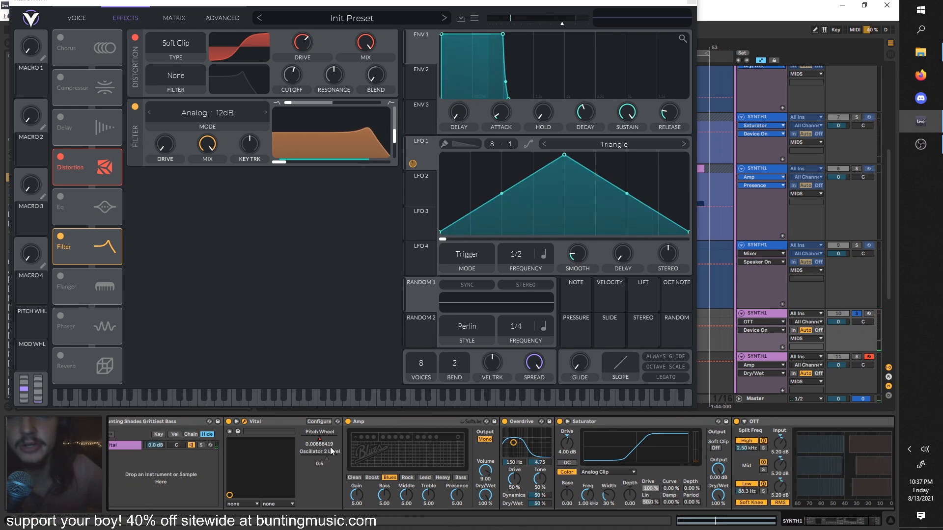
# Test Vital's effects filter by sweeping its cutoff and toggling it off and on, and raise its resonance to about 60%
pyautogui.moveTo(281, 164); pyautogui.dragTo(334, 166)
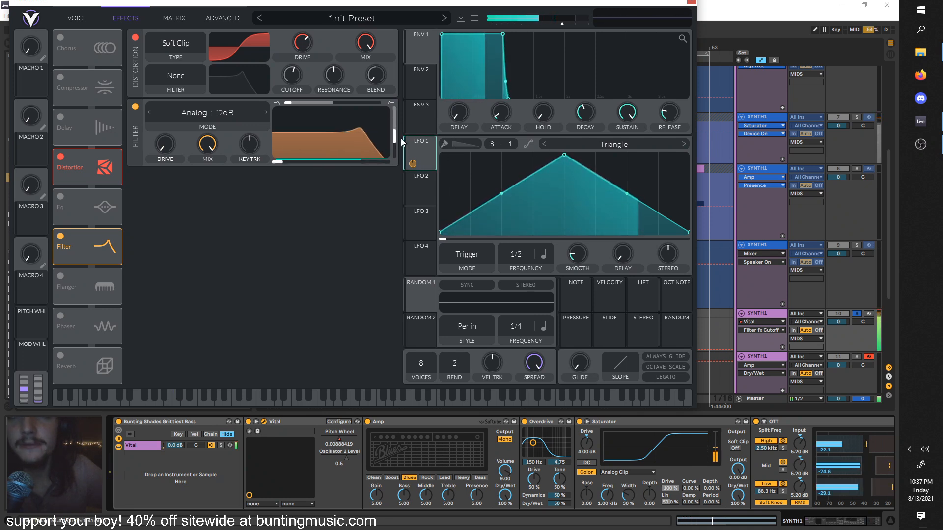
pyautogui.click(62, 234)
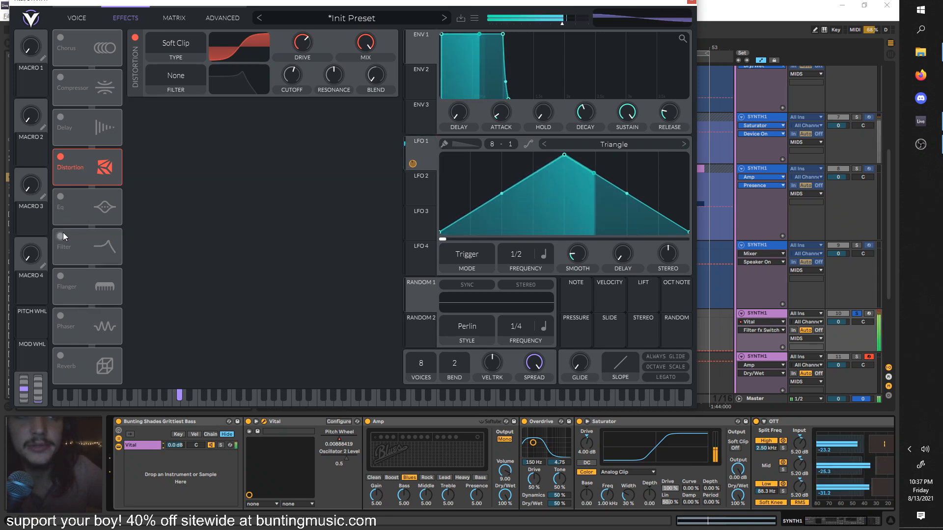
pyautogui.click(62, 234)
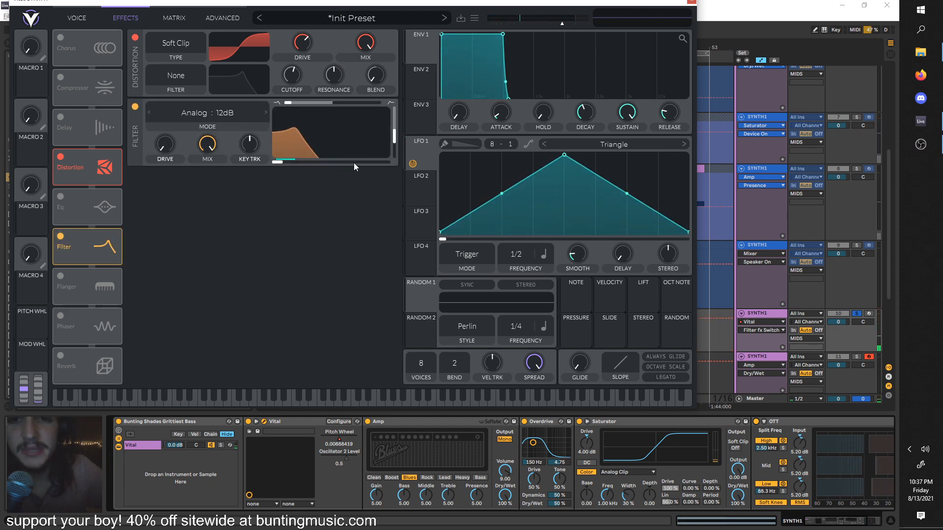
pyautogui.moveTo(394, 142); pyautogui.dragTo(393, 132)
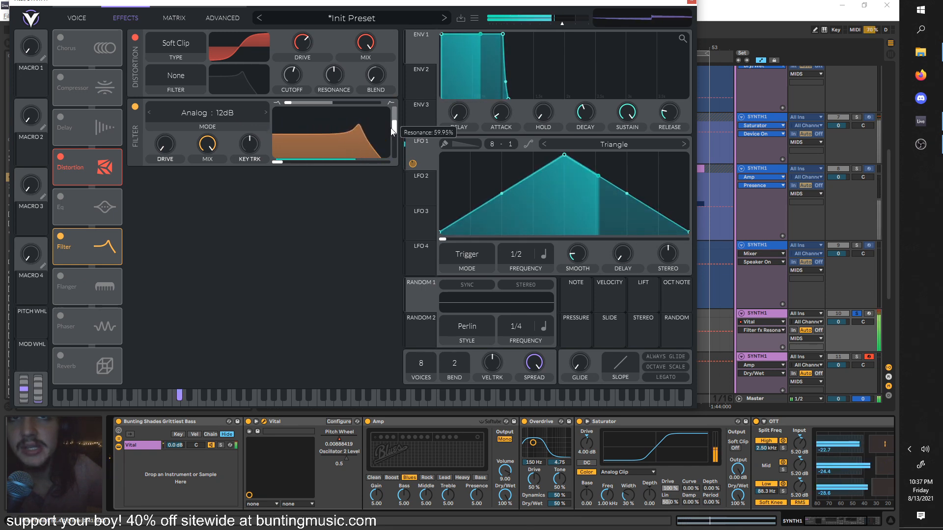
# Turn the Amp, Overdrive, Saturator and OTT off and back on to compare the raw and processed resonant bass
pyautogui.click(367, 421)
pyautogui.click(578, 422)
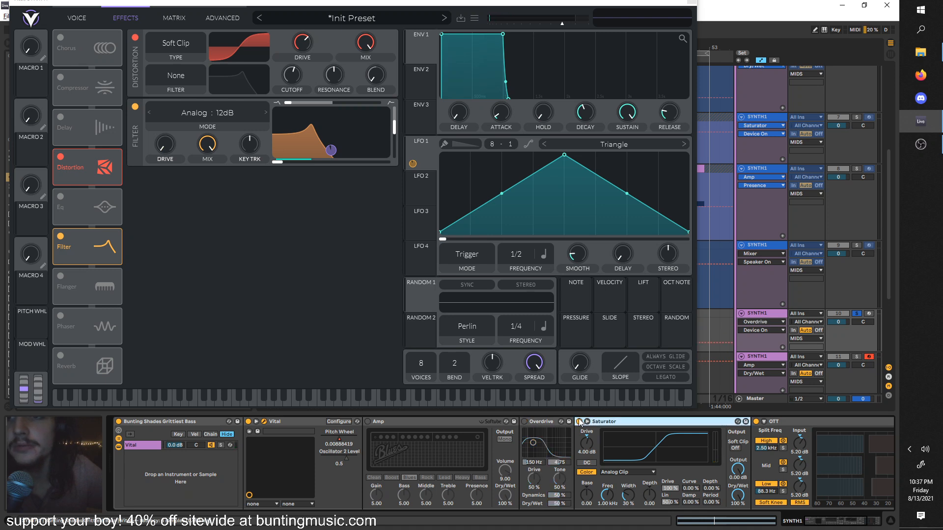
pyautogui.click(756, 421)
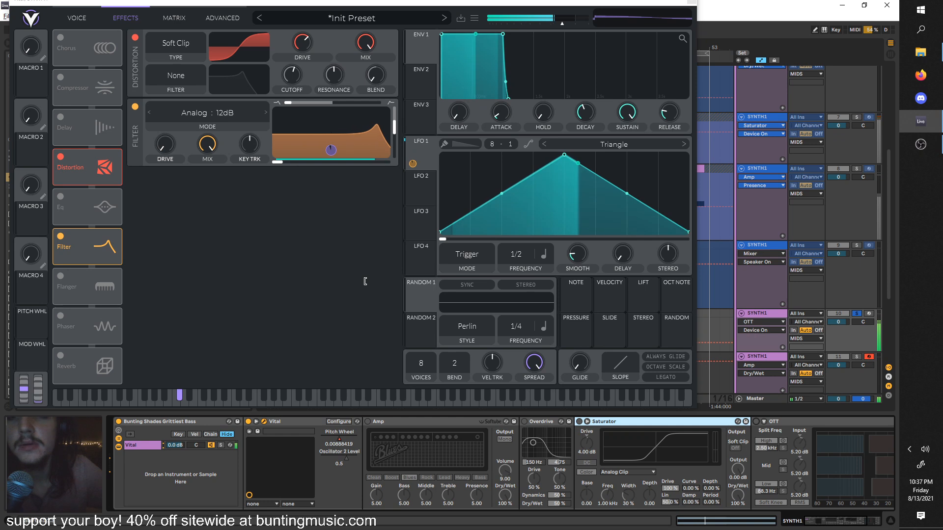
pyautogui.click(368, 421)
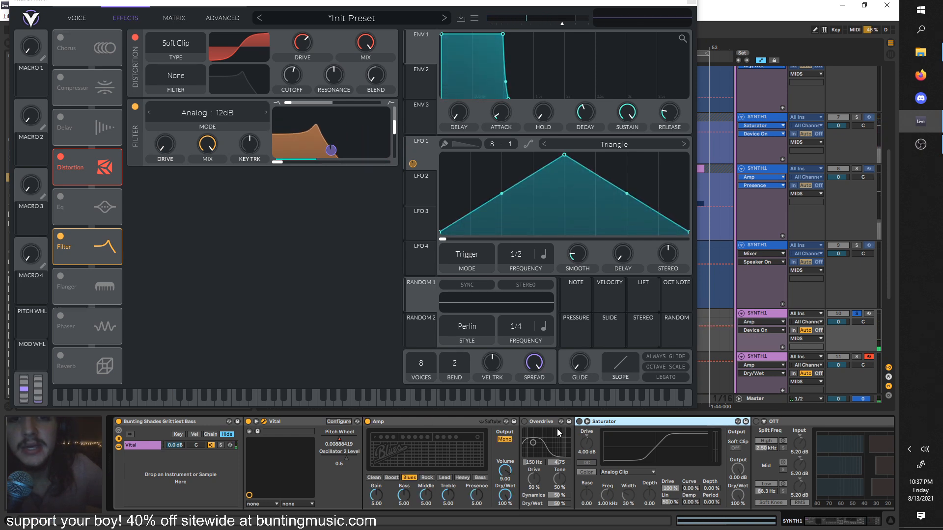
pyautogui.click(524, 421)
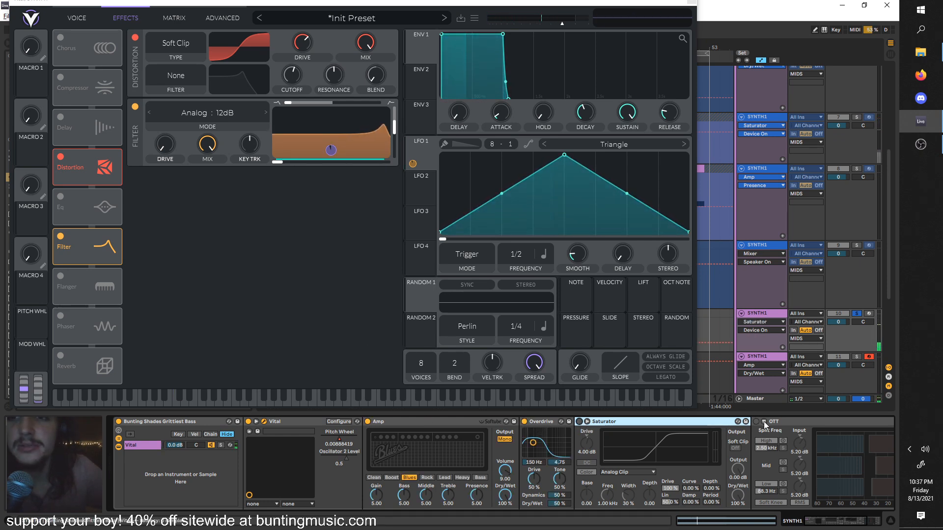
pyautogui.click(756, 422)
pyautogui.click(580, 421)
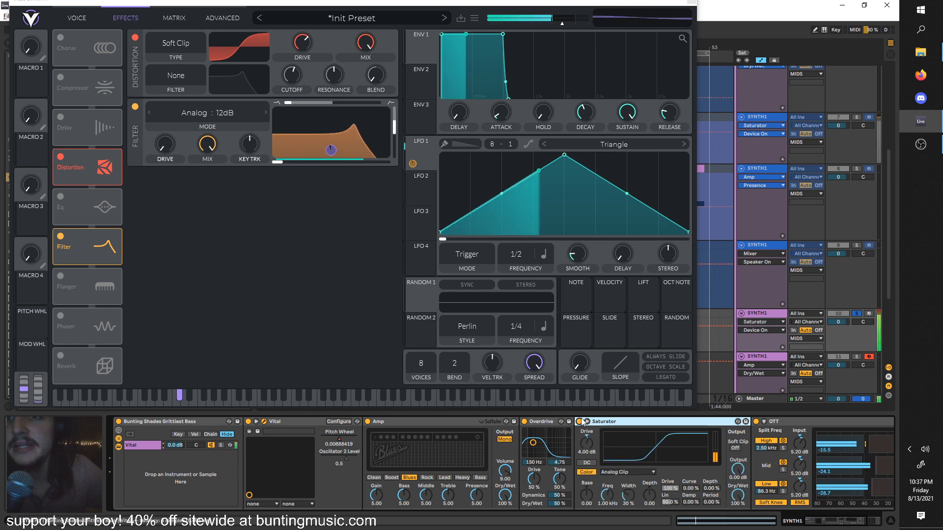
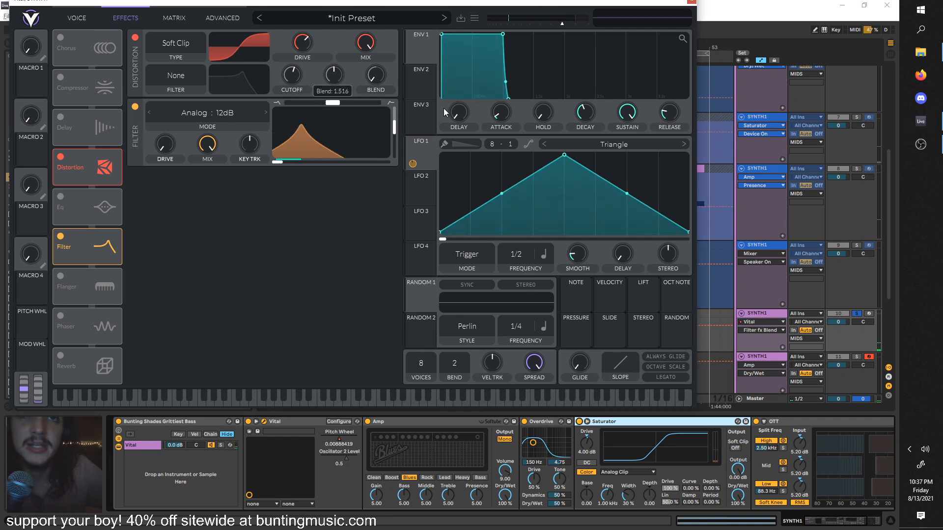
# Shift the Vital filter's blend away from low-pass and set the filter mode to Analog B/P/N
pyautogui.moveTo(320, 101)
pyautogui.mouseDown()
pyautogui.moveTo(339, 105)
pyautogui.moveTo(242, 93)
pyautogui.moveTo(334, 104)
pyautogui.mouseUp()
pyautogui.click(229, 112)
pyautogui.click(216, 186)
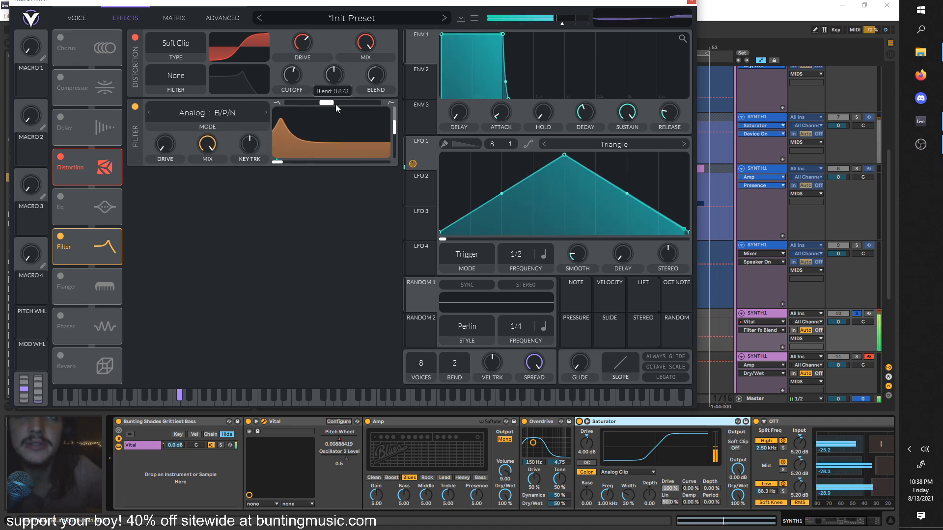
# Restore the Vital filter's mode to Analog 12dB and its blend fully to the low-pass end
pyautogui.click(218, 123)
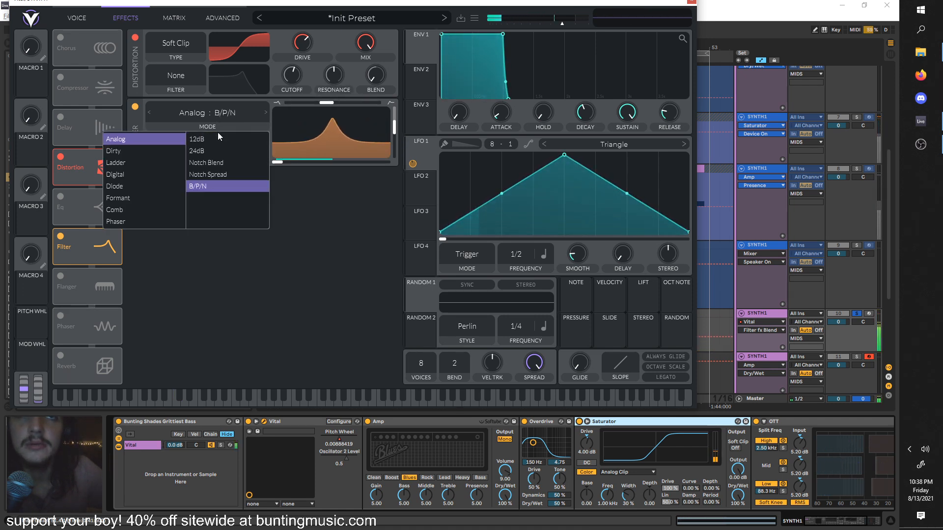
pyautogui.click(199, 140)
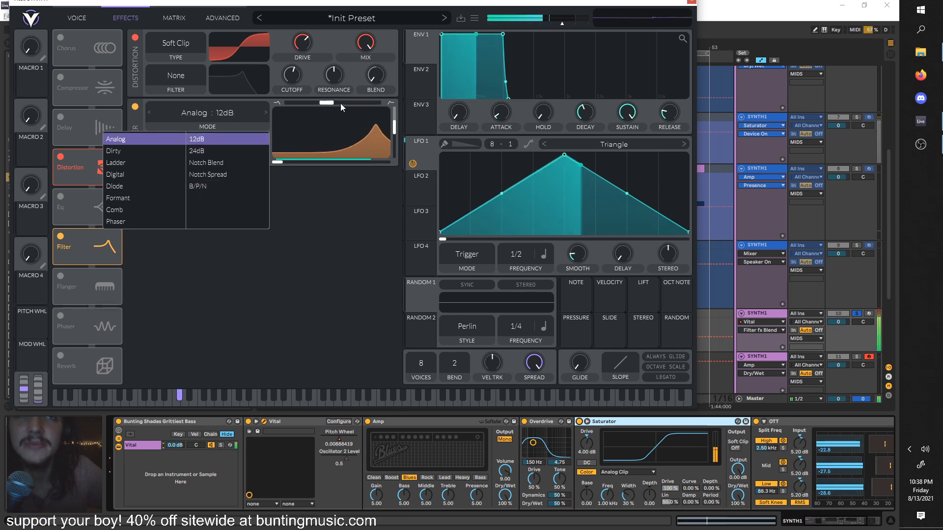
pyautogui.moveTo(341, 104); pyautogui.dragTo(260, 92)
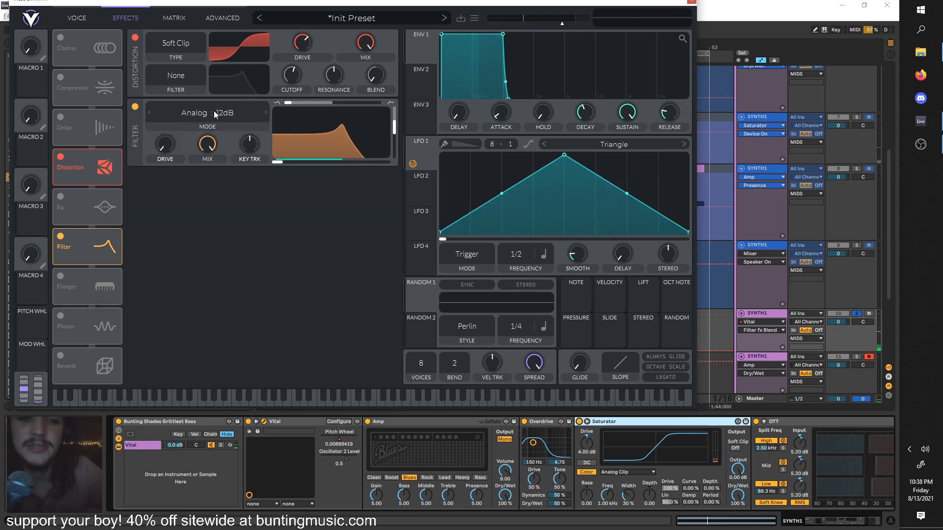
# Check the oscillator setup on Vital's voice page and close the plugin window
pyautogui.click(77, 18)
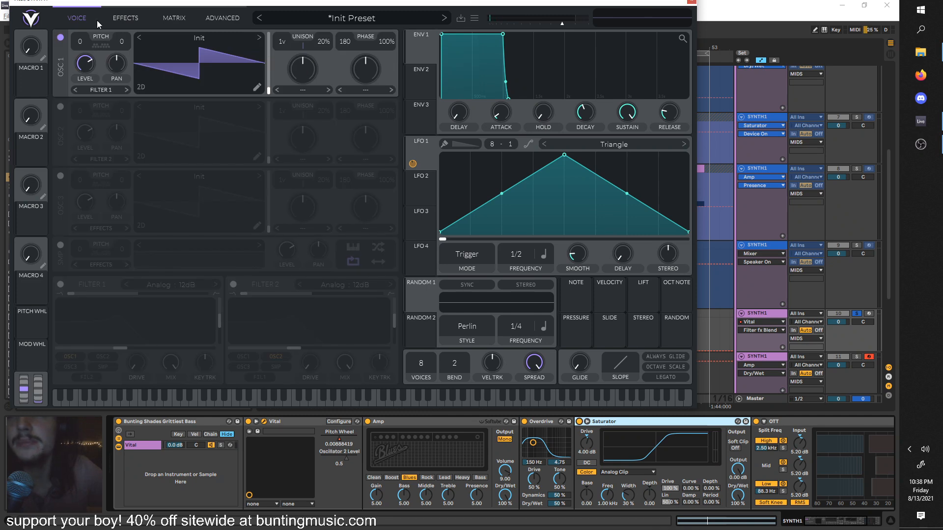
pyautogui.click(124, 18)
pyautogui.click(692, 5)
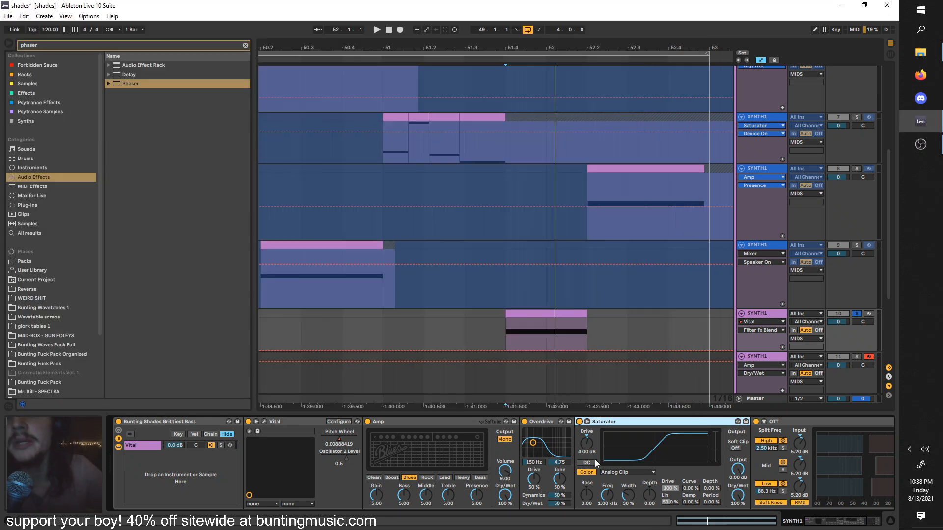
# Insert an Auto Filter between the Amp and Overdrive, and set its frequency to 584 Hz and resonance to 56% during playback
pyautogui.doubleClick(27, 45)
pyautogui.write('aut')
pyautogui.moveTo(134, 74); pyautogui.dragTo(510, 434)
pyautogui.press('space')
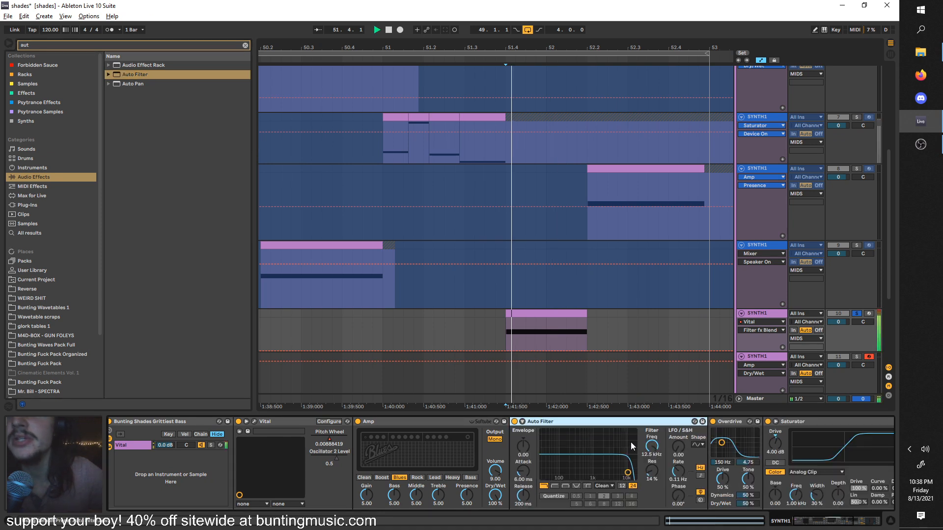
pyautogui.moveTo(571, 473); pyautogui.dragTo(585, 457)
# Compare the bass with and without the added Auto Filter, and delete that Auto Filter from the chain
pyautogui.click(600, 422)
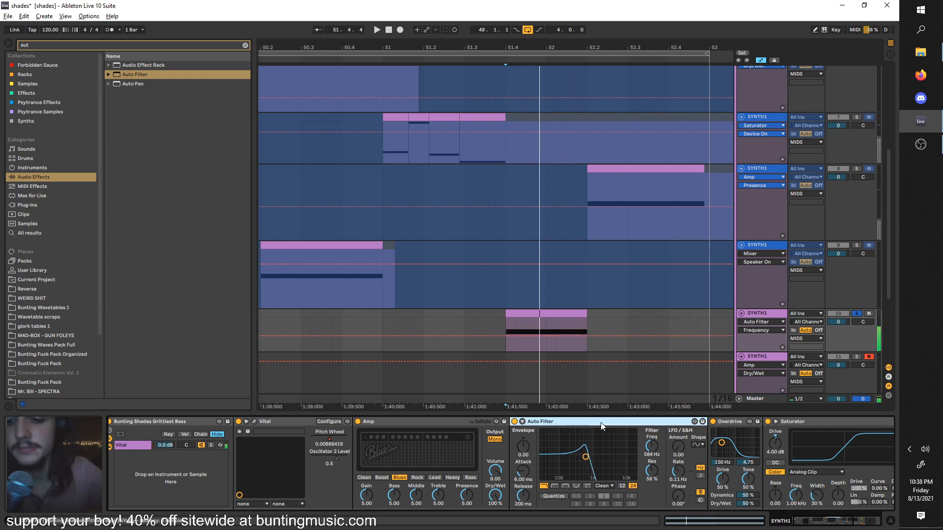
pyautogui.press('Delete')
pyautogui.hotkey('ctrl', 'z')
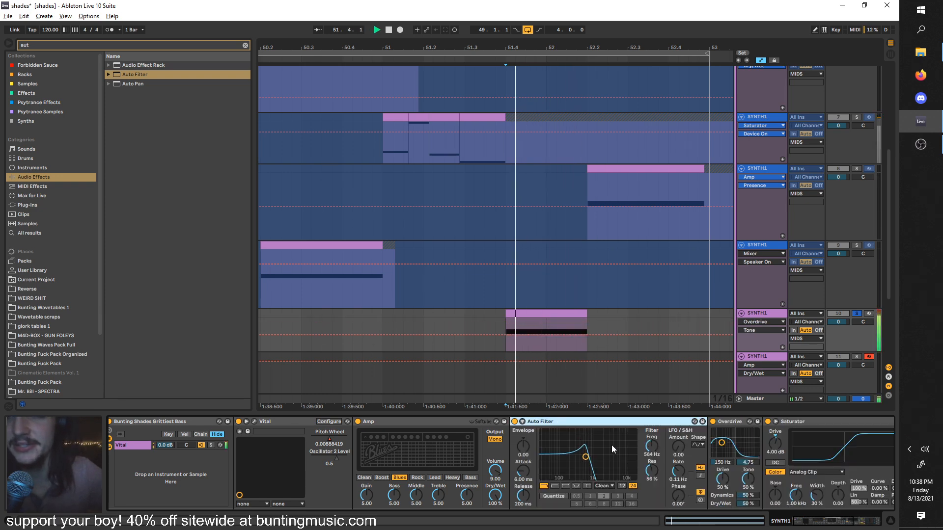
pyautogui.click(514, 422)
pyautogui.click(514, 422)
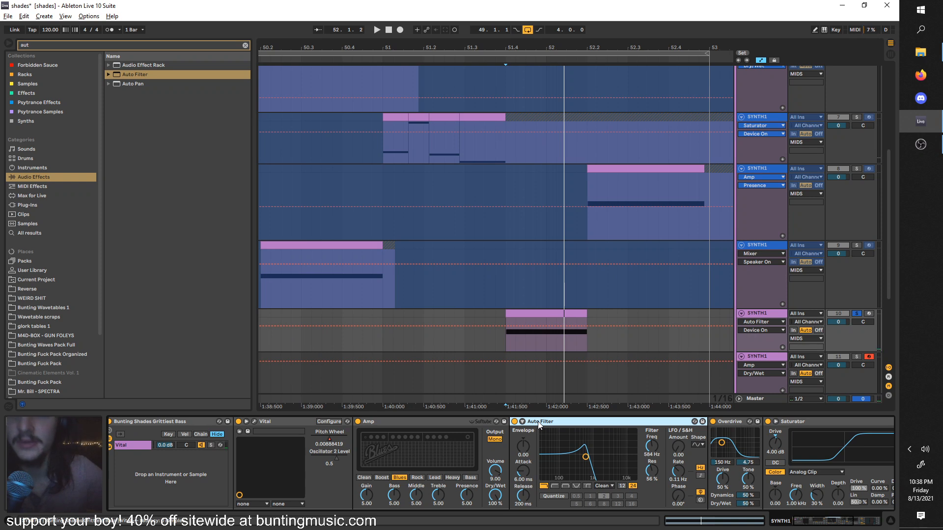
pyautogui.press('Delete')
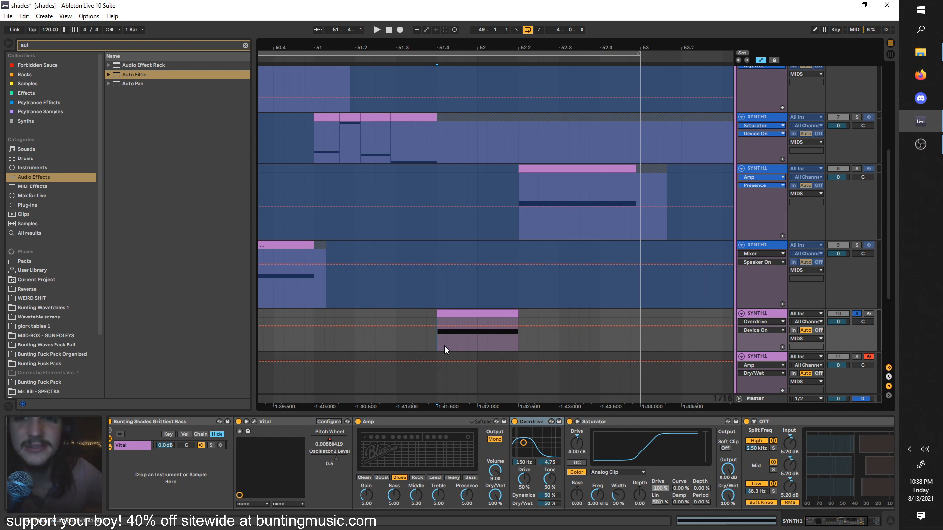
# Freeze the SYNTH1 track that holds the Grittiest Bass clip
pyautogui.rightClick(772, 318)
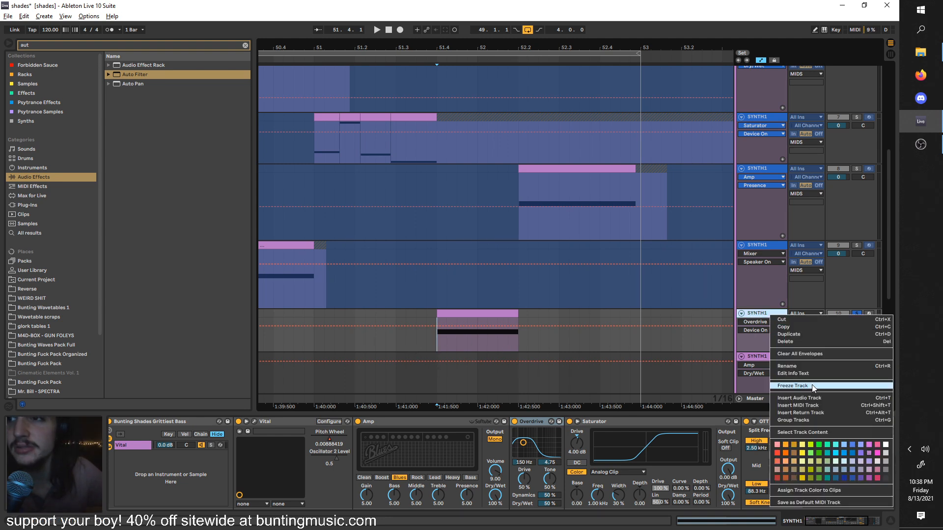
pyautogui.click(790, 385)
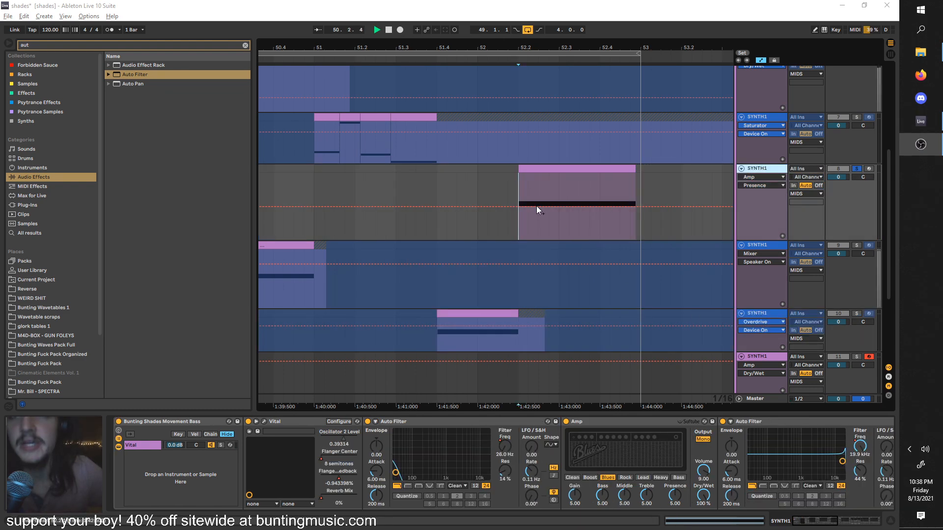
# Play the Movement Bass clip and show the Frequency automation of the first Auto Filter in its chain
pyautogui.press('space')
pyautogui.hscroll(3, 452, 468)
pyautogui.click(407, 447)
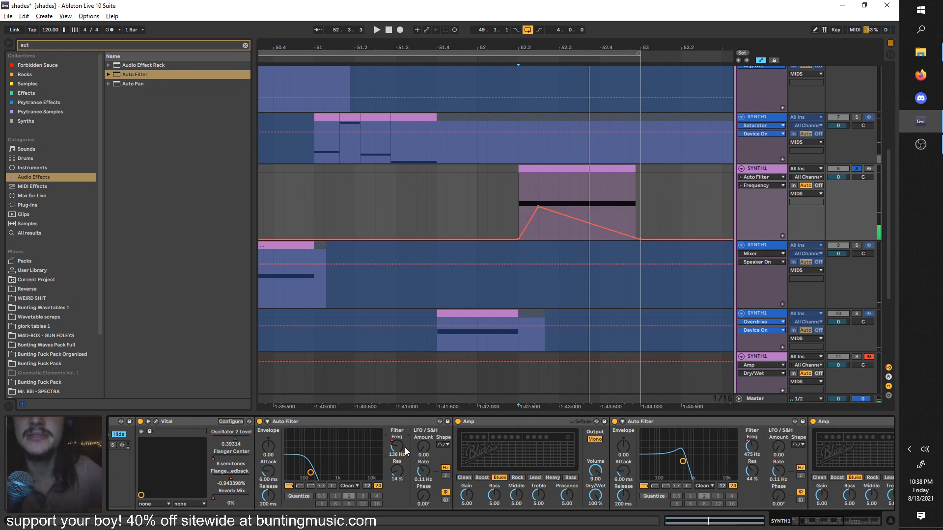
pyautogui.hscroll(2, 500, 459)
pyautogui.hscroll(2, 510, 440)
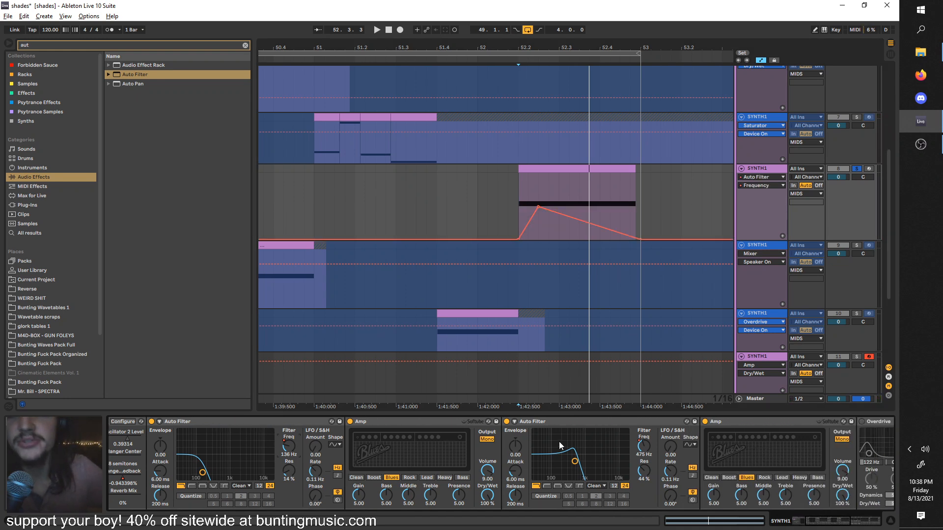
# Show the second Auto Filter's Frequency automation on the Movement Bass track and replay the clip
pyautogui.hotkey('ctrl', 'z')
pyautogui.hscroll(2, 351, 432)
pyautogui.press('space')
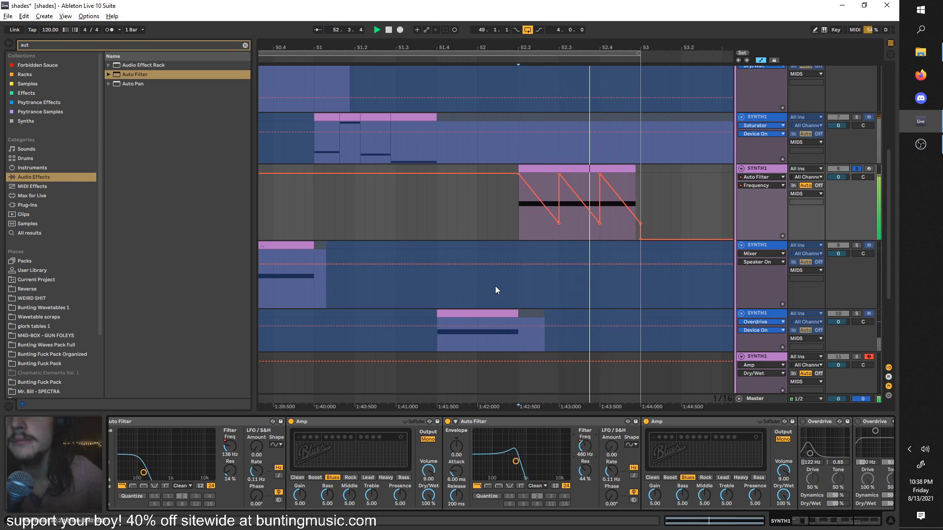
pyautogui.press('space')
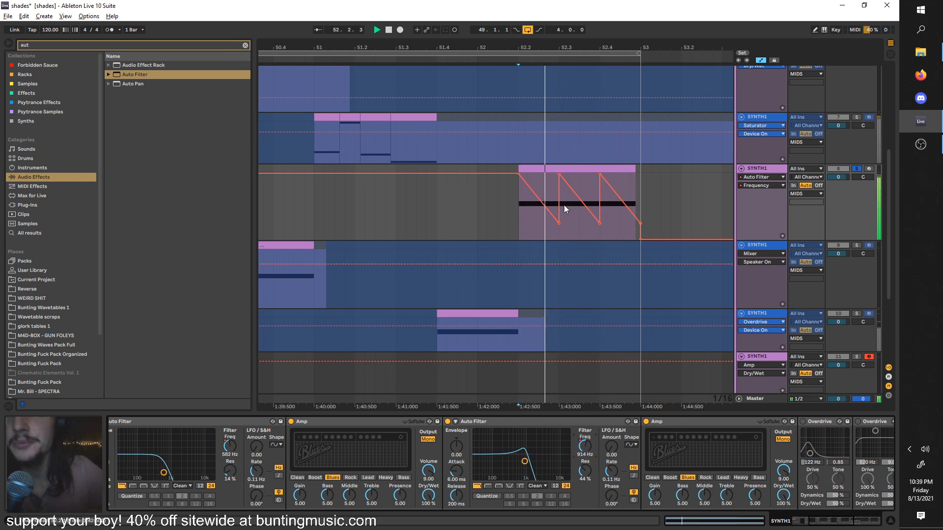
pyautogui.press('space')
pyautogui.press('space')
# Turn the Movement Bass track's second Auto Filter off and back on while replaying the clip
pyautogui.click(448, 421)
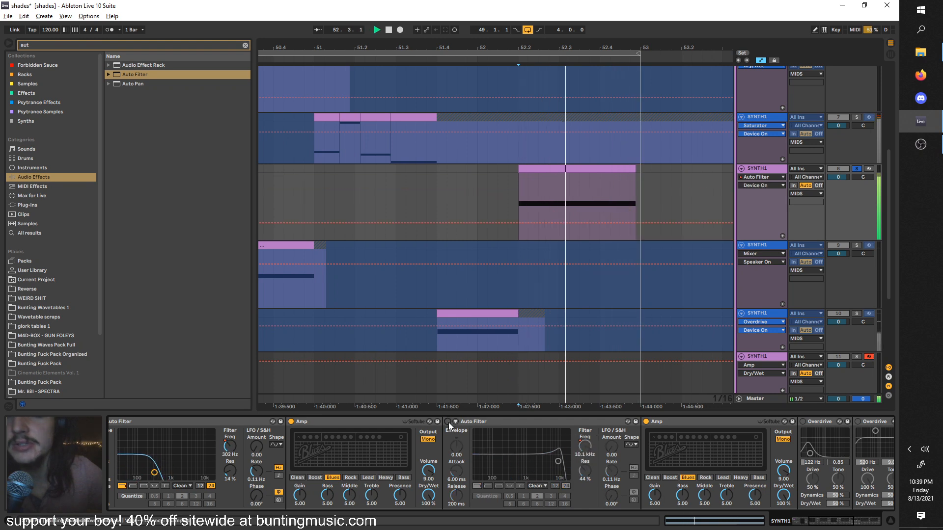
pyautogui.press('space')
pyautogui.press('space')
# Examine the three Overdrives and the closing Amps in the Movement Bass chain, and open its Vital patch
pyautogui.hscroll(10, 457, 437)
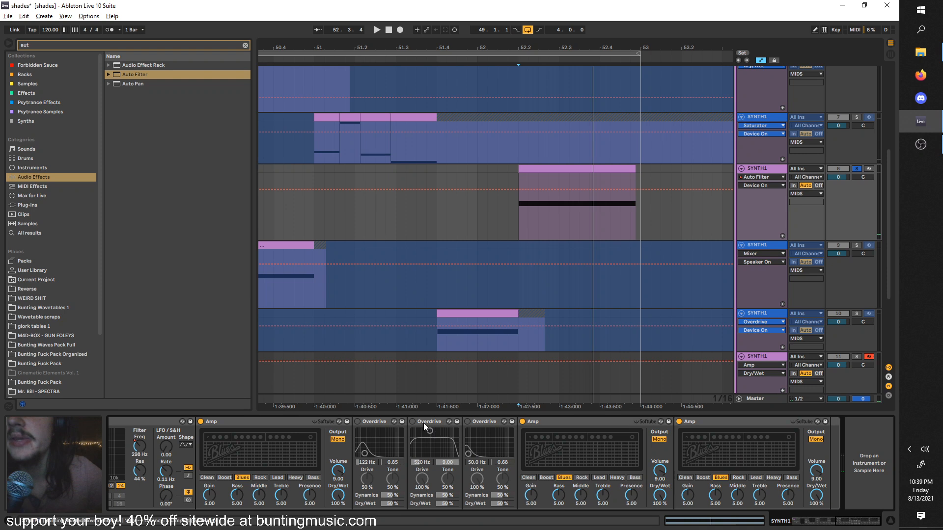
pyautogui.click(373, 423)
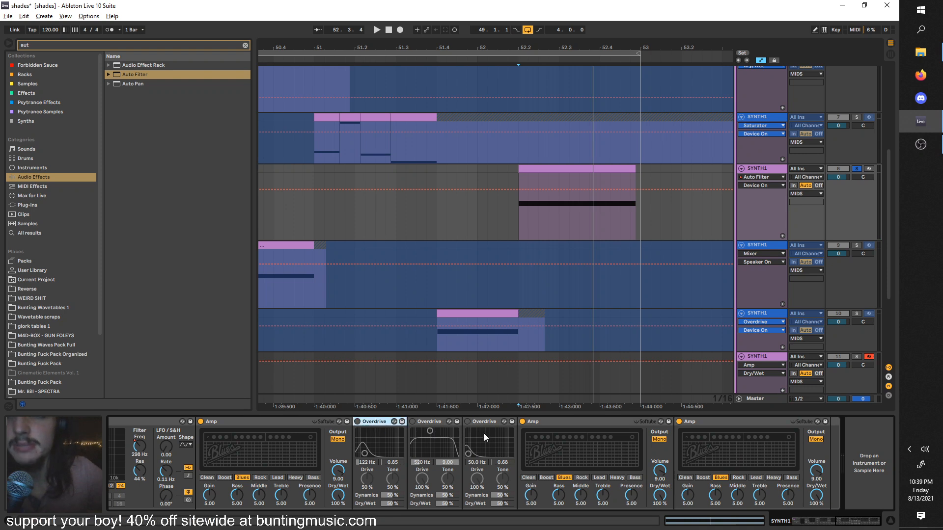
pyautogui.hscroll(-5, 517, 437)
pyautogui.hscroll(-10, 563, 446)
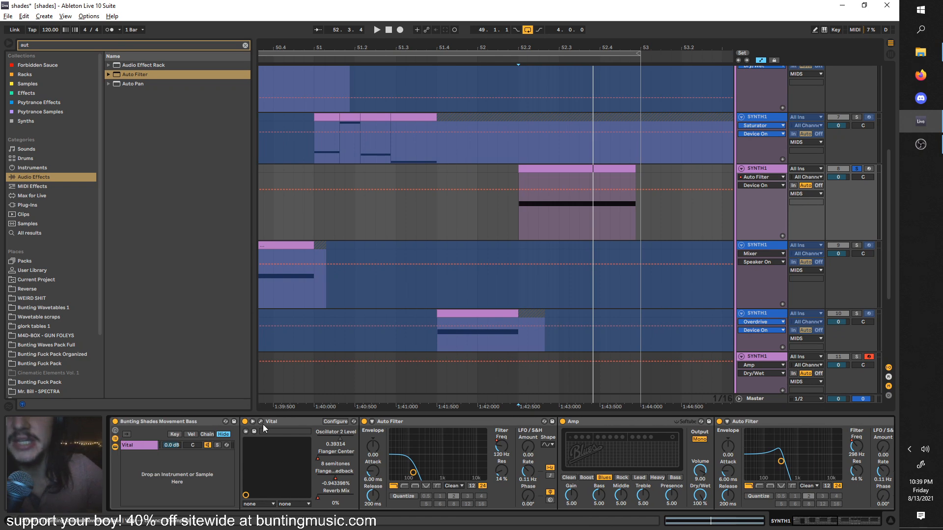
pyautogui.click(261, 421)
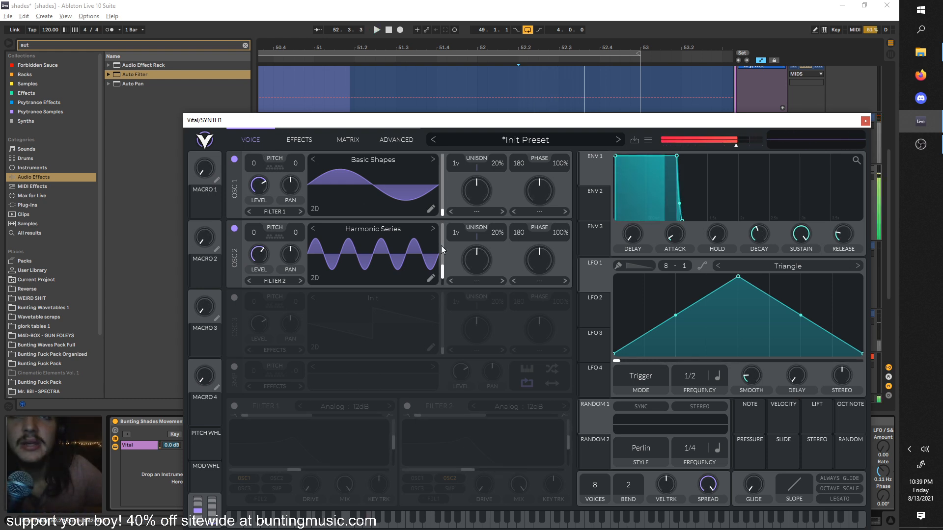
# Turn Vital's second oscillator off and back on while playing the Movement Bass clip, and show the patch's effects
pyautogui.click(234, 228)
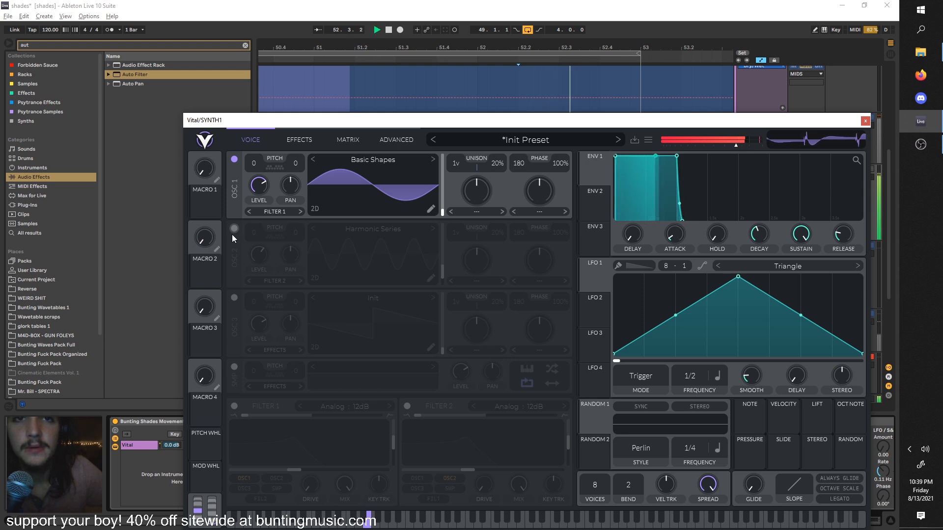
pyautogui.click(233, 229)
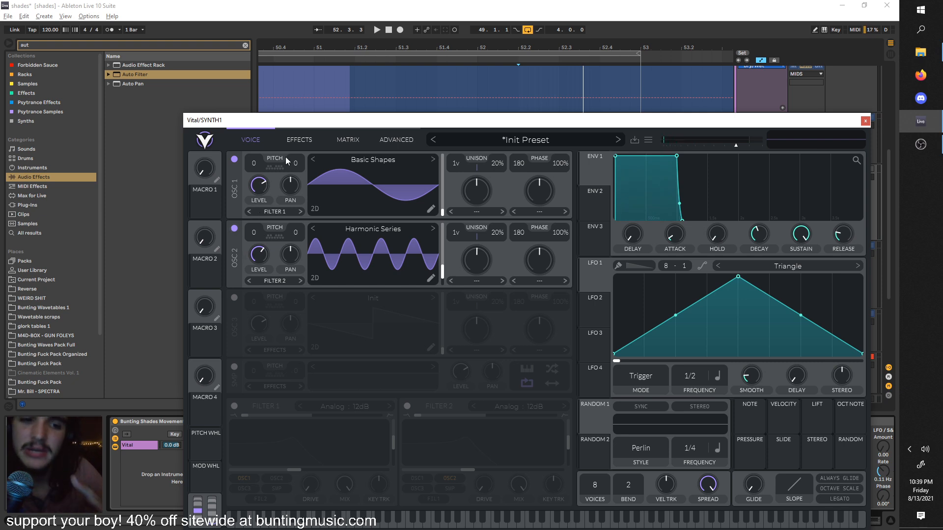
pyautogui.click(295, 138)
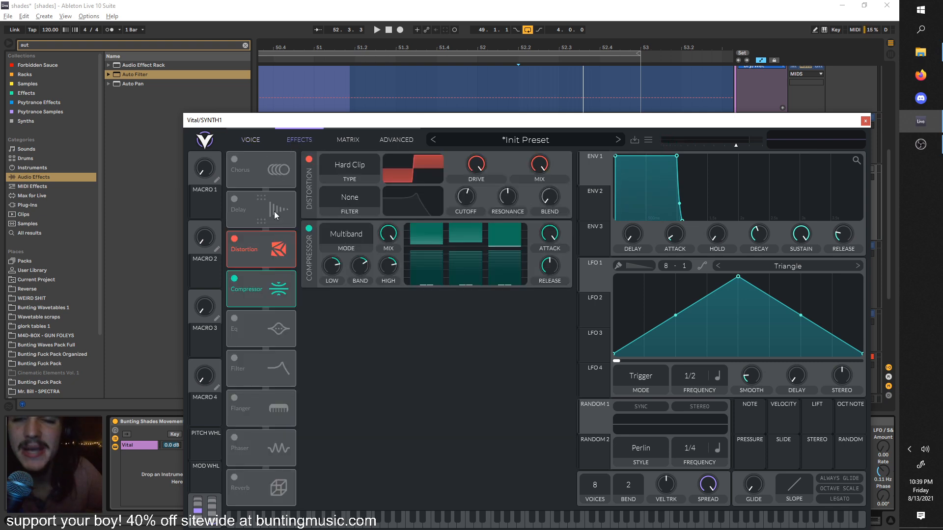
# Compare the Movement Bass patch with Vital's Hard Clip distortion off and on during playback
pyautogui.click(235, 238)
pyautogui.click(234, 239)
pyautogui.press('space')
pyautogui.moveTo(461, 163)
pyautogui.mouseDown()
pyautogui.moveTo(443, 269)
pyautogui.moveTo(446, 162)
pyautogui.mouseUp()
pyautogui.press('space')
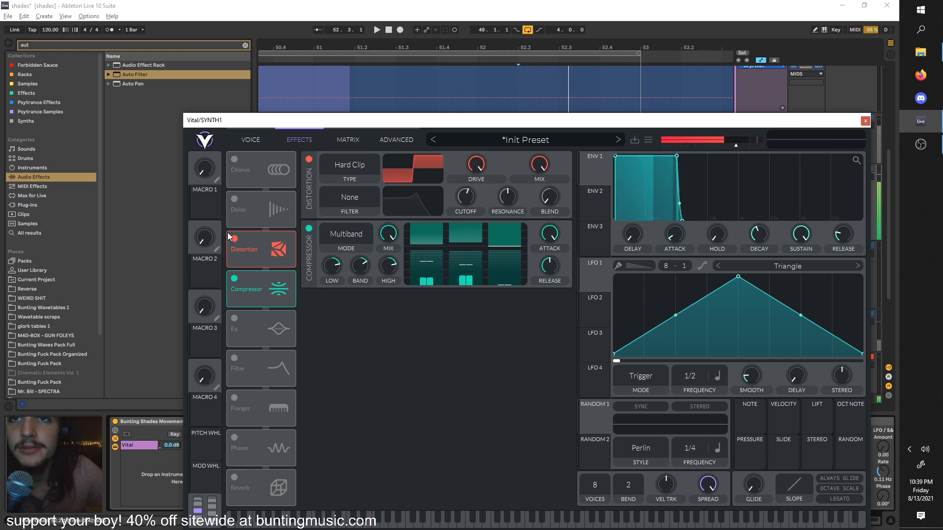
# Compare the patch with Vital's Multiband compressor off and on during playback, leave it on and close the Vital window
pyautogui.click(235, 279)
pyautogui.click(234, 278)
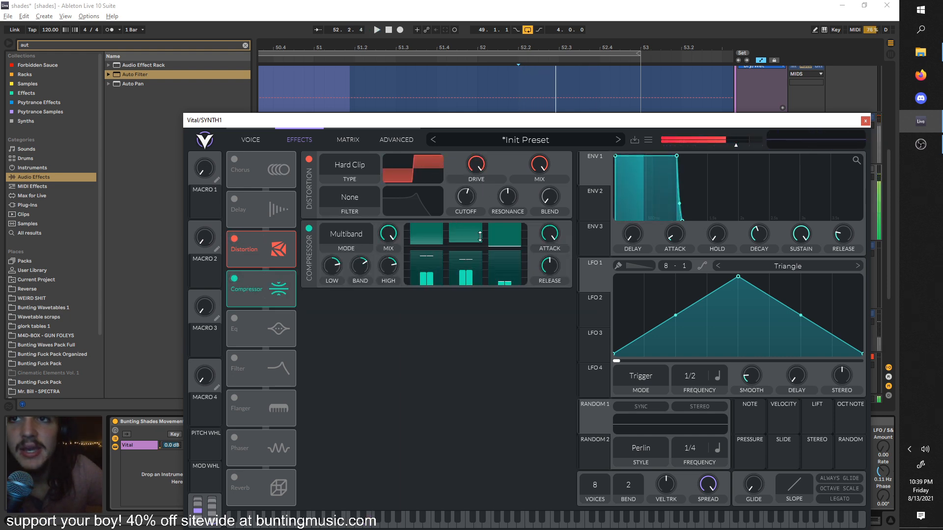
pyautogui.click(234, 279)
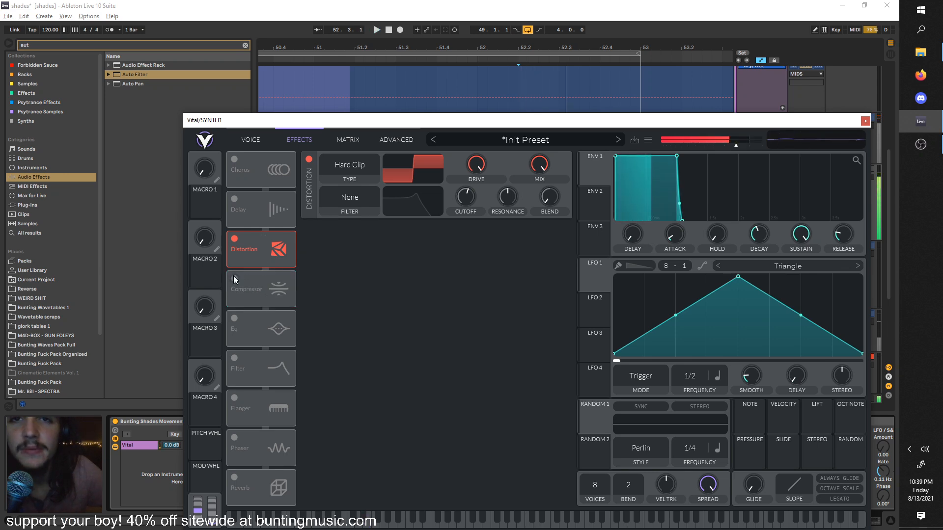
pyautogui.click(234, 279)
pyautogui.click(866, 121)
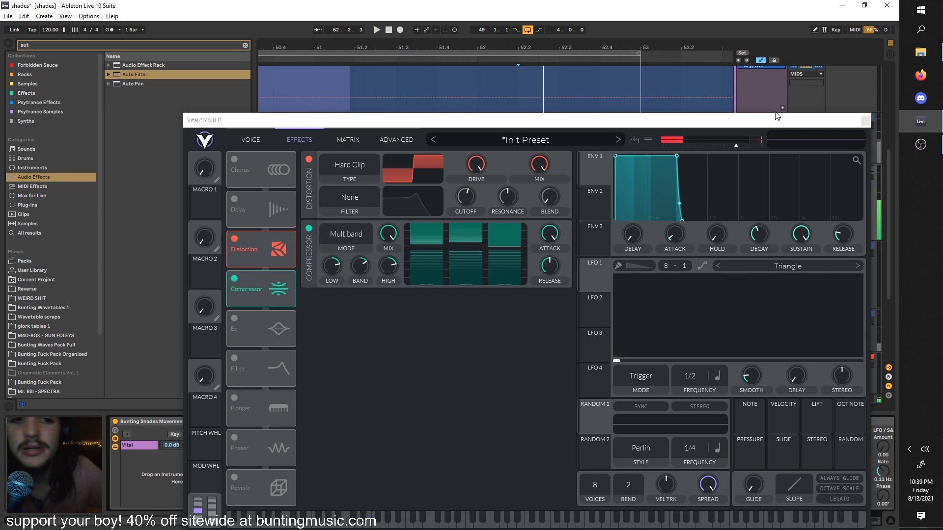
# Examine the Movement Bass clip and its device chain, and look over the drop's drum and bass tracks
pyautogui.press('-')
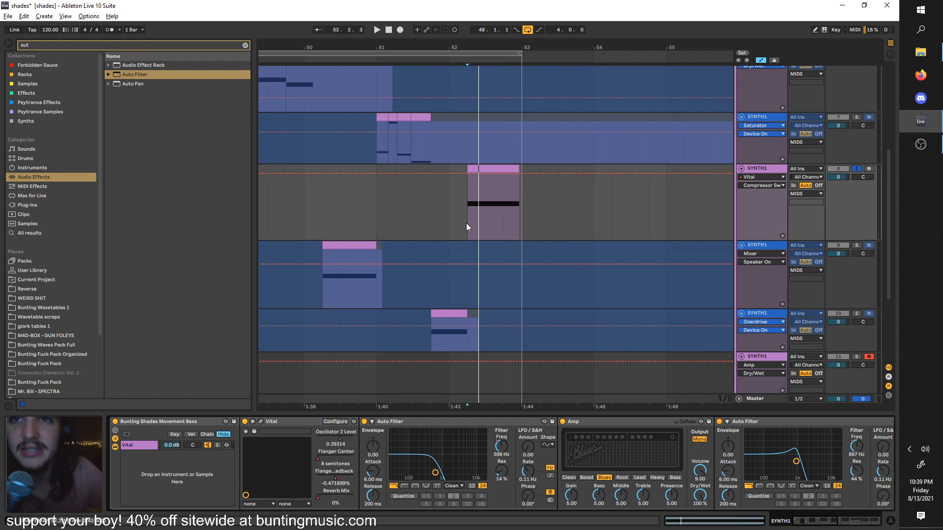
pyautogui.press('+')
pyautogui.scroll(-5, 369, 453)
pyautogui.scroll(-8, 369, 453)
pyautogui.scroll(10, 560, 432)
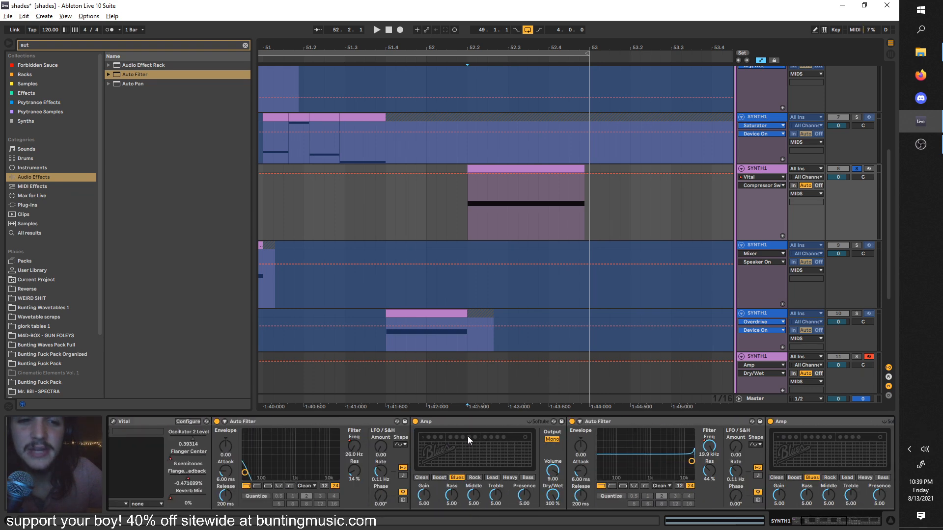
pyautogui.scroll(3, 471, 438)
pyautogui.scroll(-5, 384, 292)
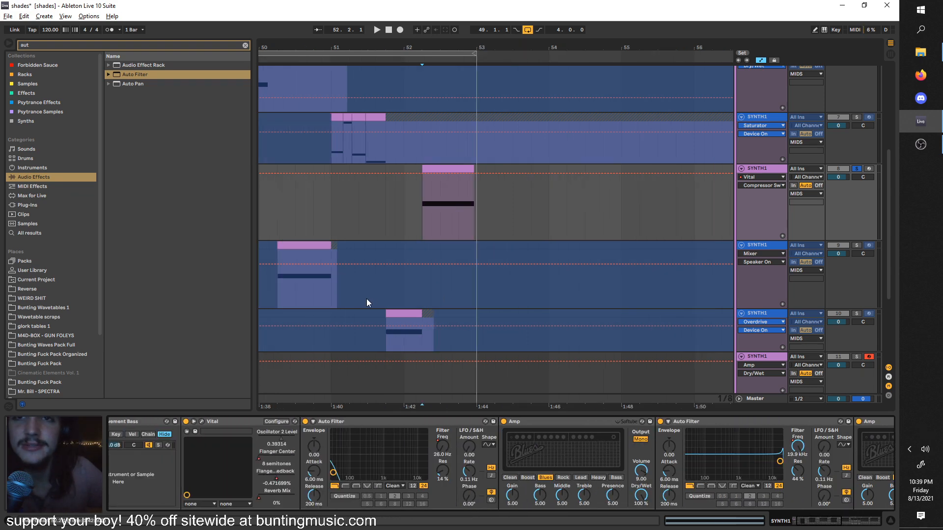
pyautogui.scroll(4, 393, 294)
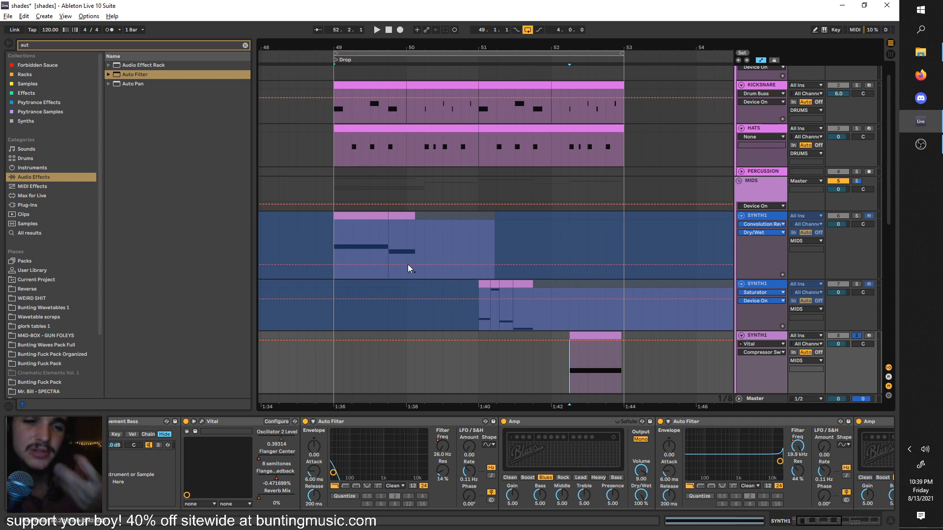
# Show the Foghorn Bass device chain from the drop's start, and return to the Movement Bass track at its clip's start
pyautogui.click(340, 238)
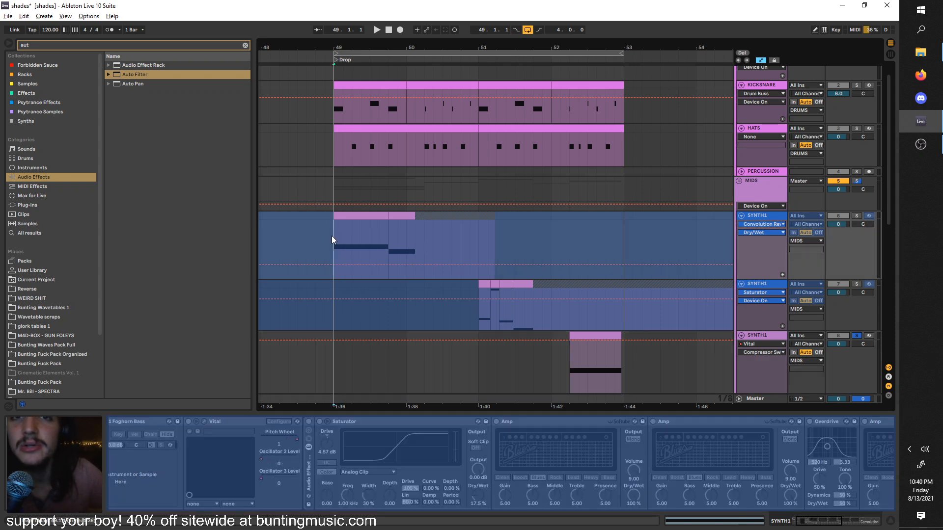
pyautogui.scroll(-2, 349, 255)
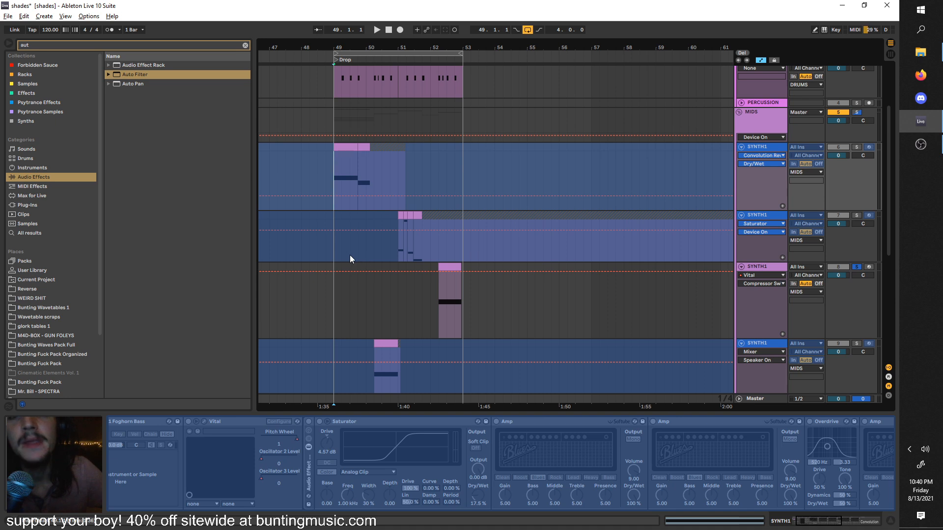
pyautogui.hscroll(1, 334, 221)
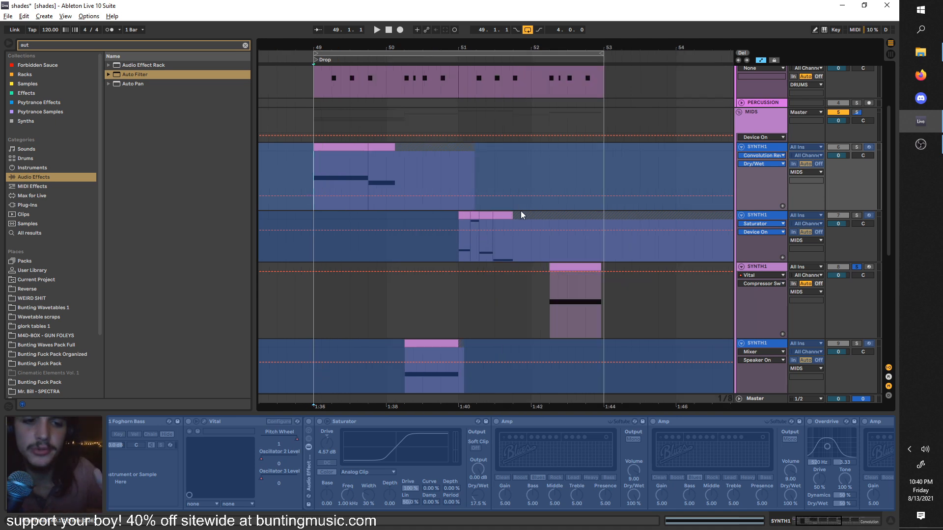
pyautogui.click(545, 322)
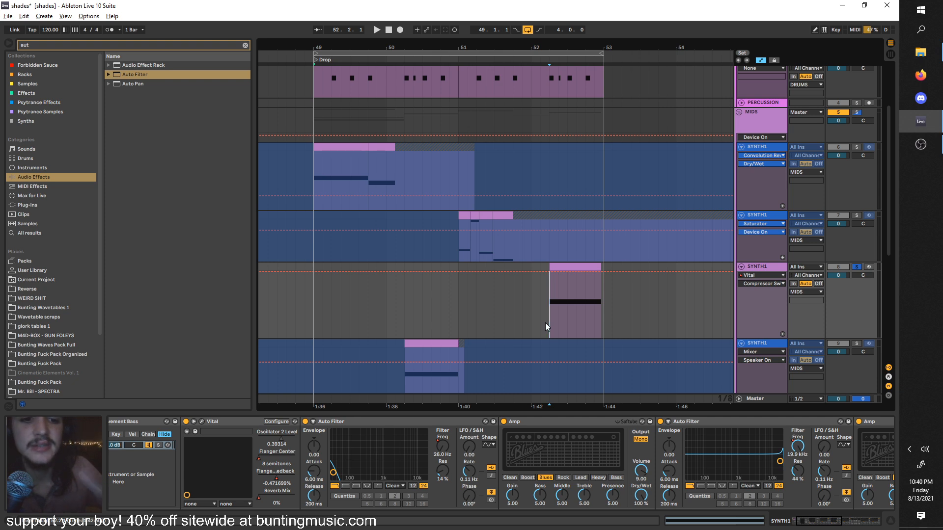